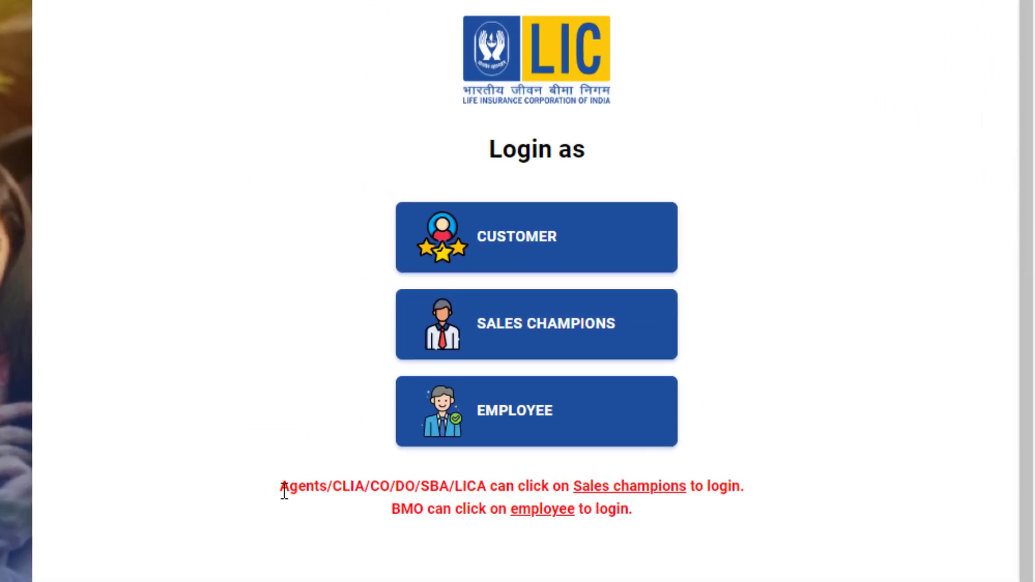
Log in as a Sales Champion with the pasted user ID and the one-time password
left_click_drag(643, 393, 662, 397)
left_click(349, 488)
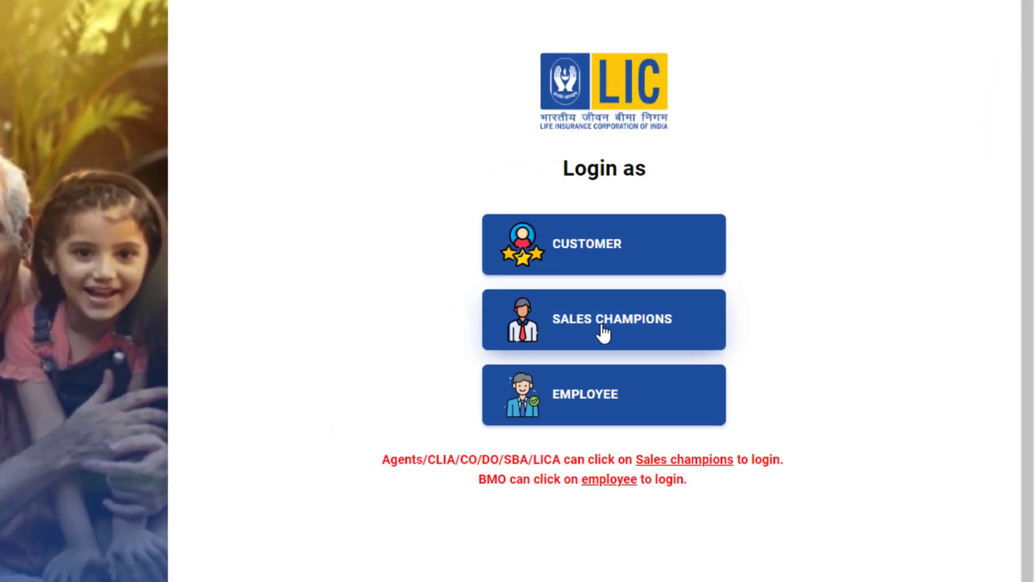
left_click(775, 316)
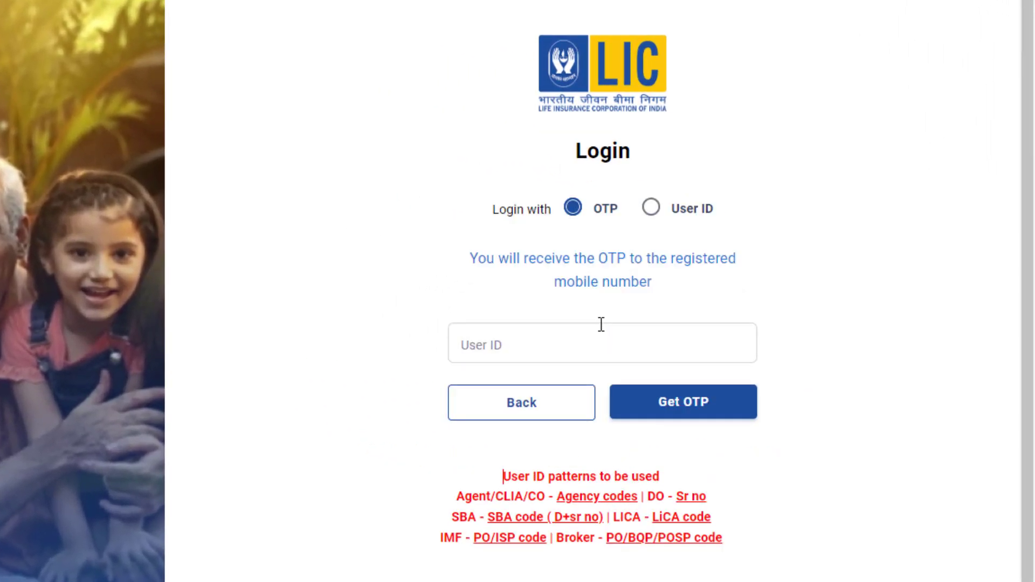
left_click(766, 335)
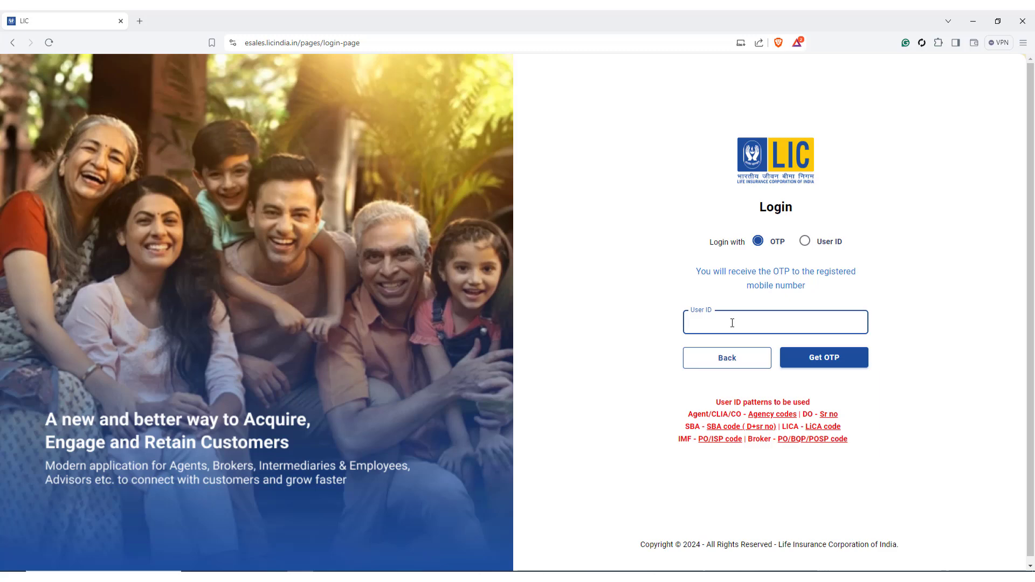
key("ctrl+v")
left_click(836, 369)
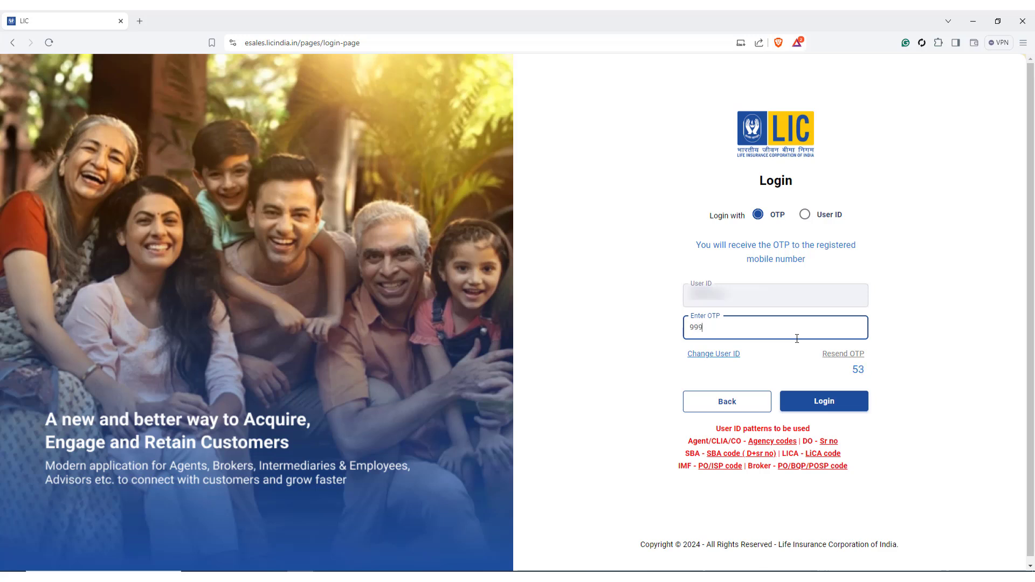
left_click(827, 408)
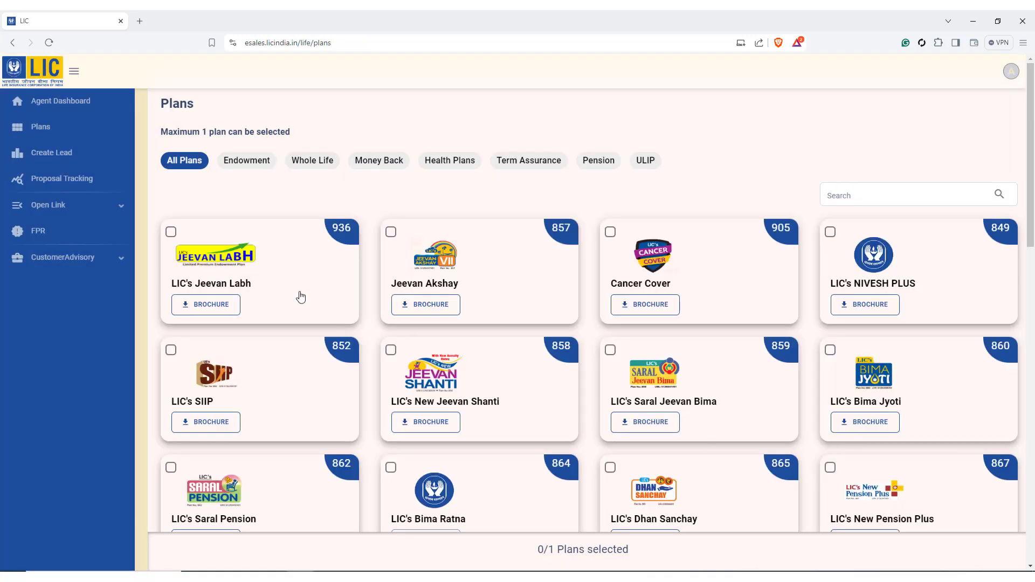
Select LIC's Jeevan Labh as the plan and proceed to its quotation form
scroll(342, 379, "down", 11)
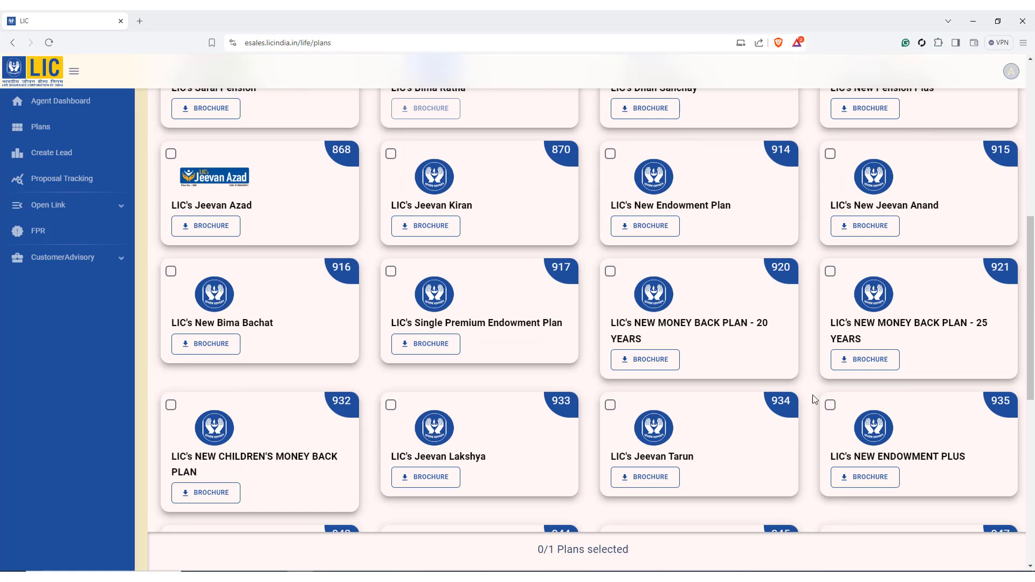
scroll(171, 236, "up", 11)
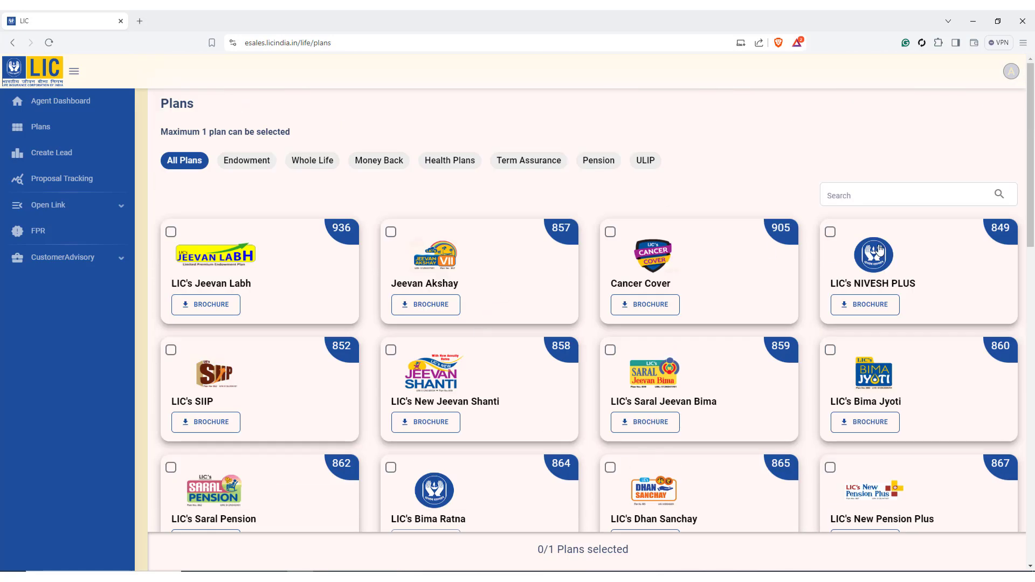
left_click(170, 233)
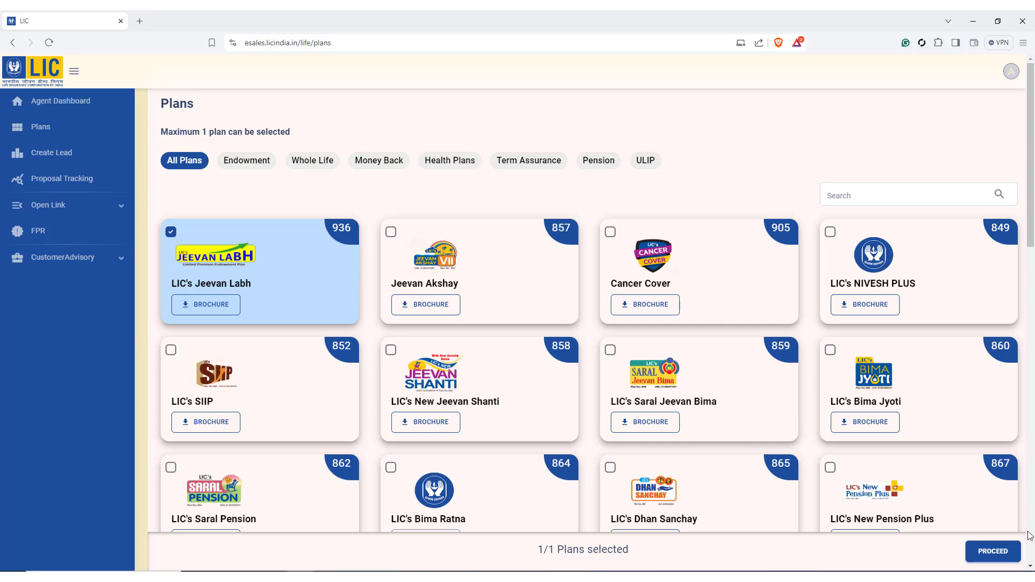
left_click(995, 552)
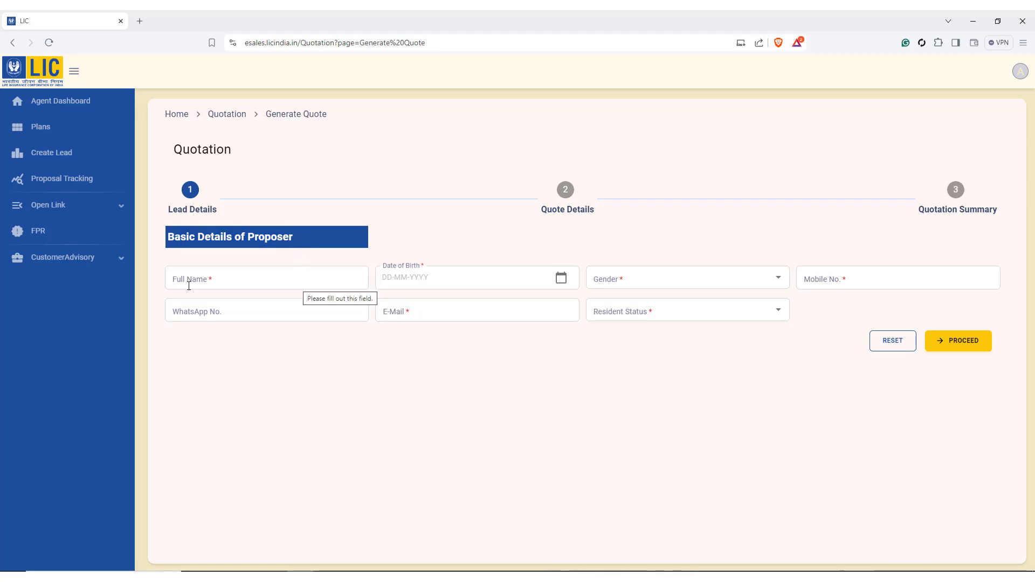
Enter the proposer's name, birth date, female gender, contacts and e-mail as Resident Indian, then proceed
left_click(206, 282)
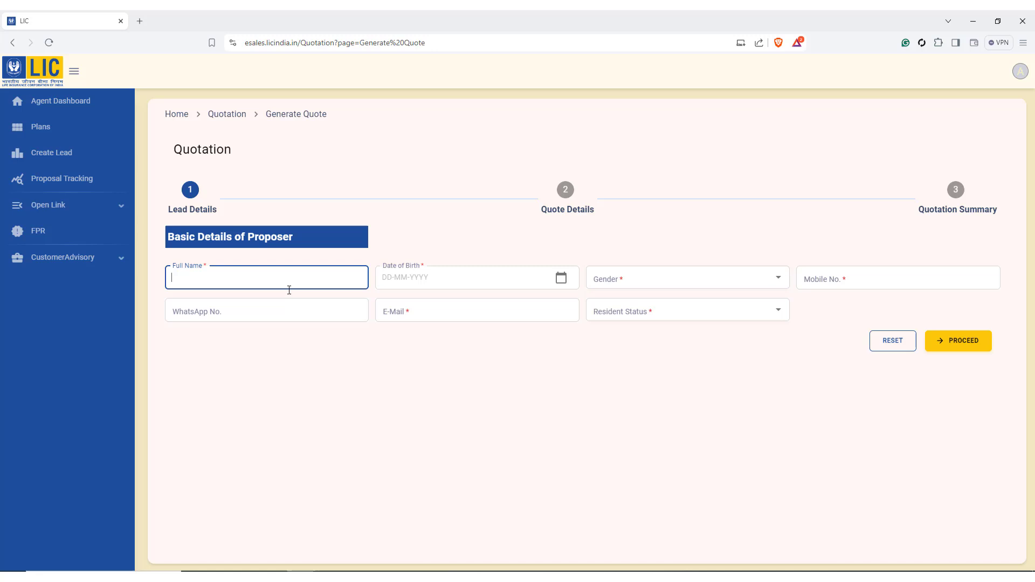
left_click(411, 277)
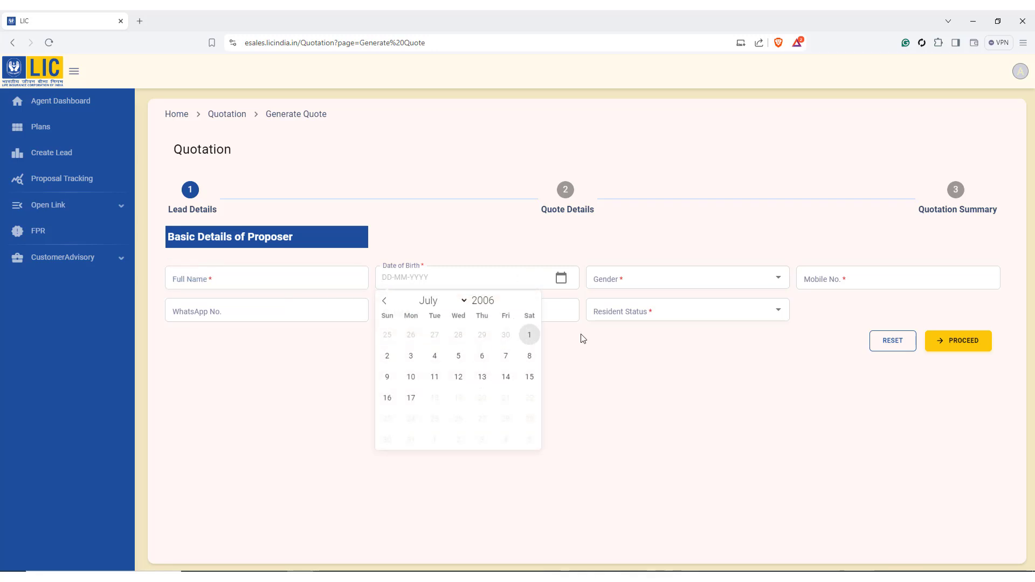
left_click(636, 321)
left_click(707, 289)
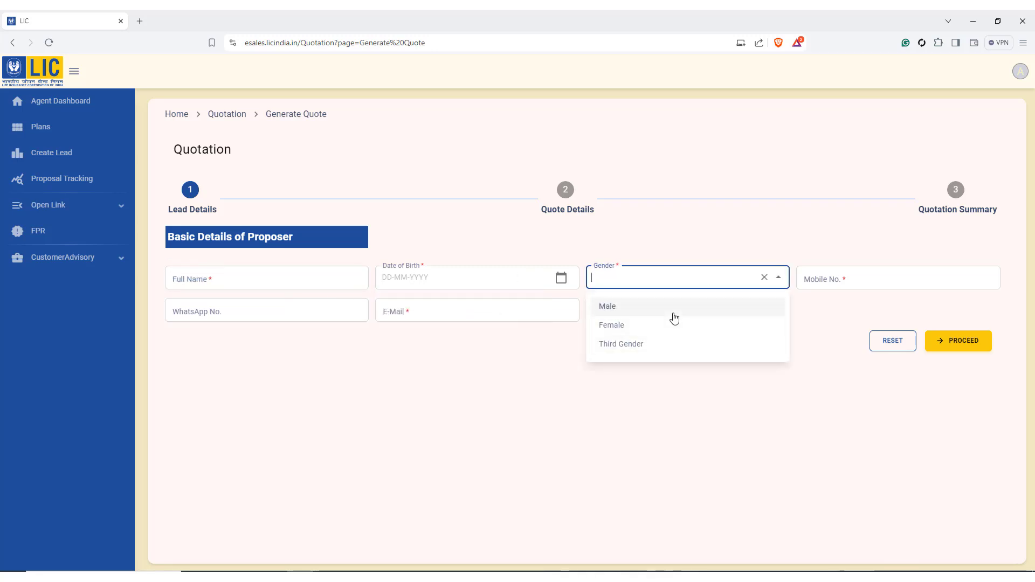
left_click(740, 340)
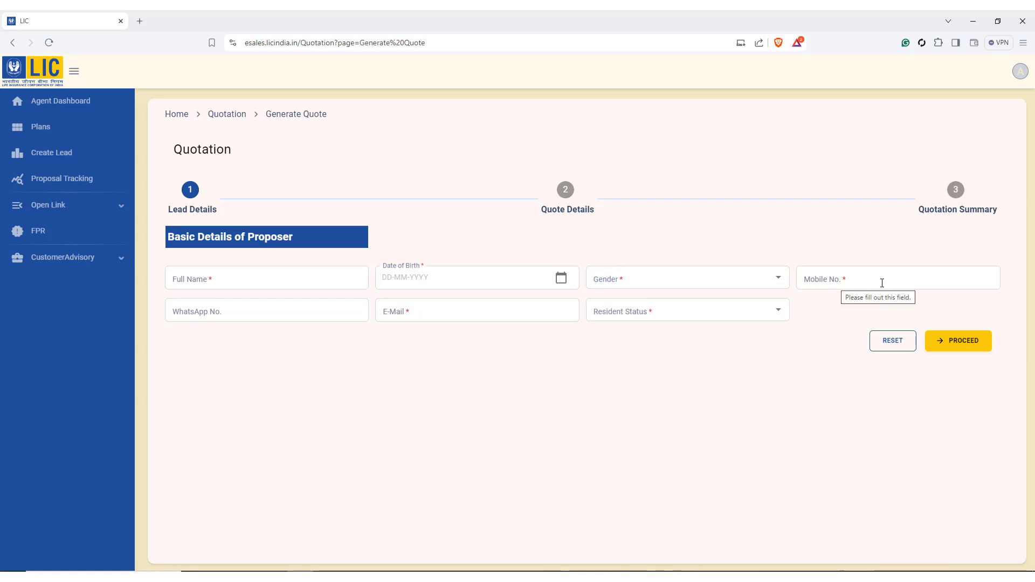
left_click(424, 316)
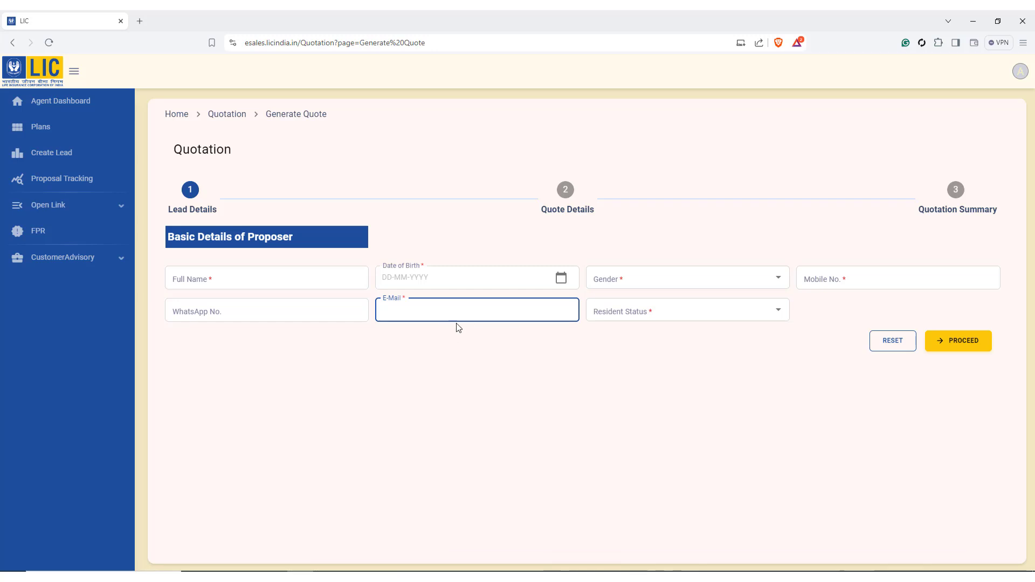
left_click(776, 313)
left_click(666, 428)
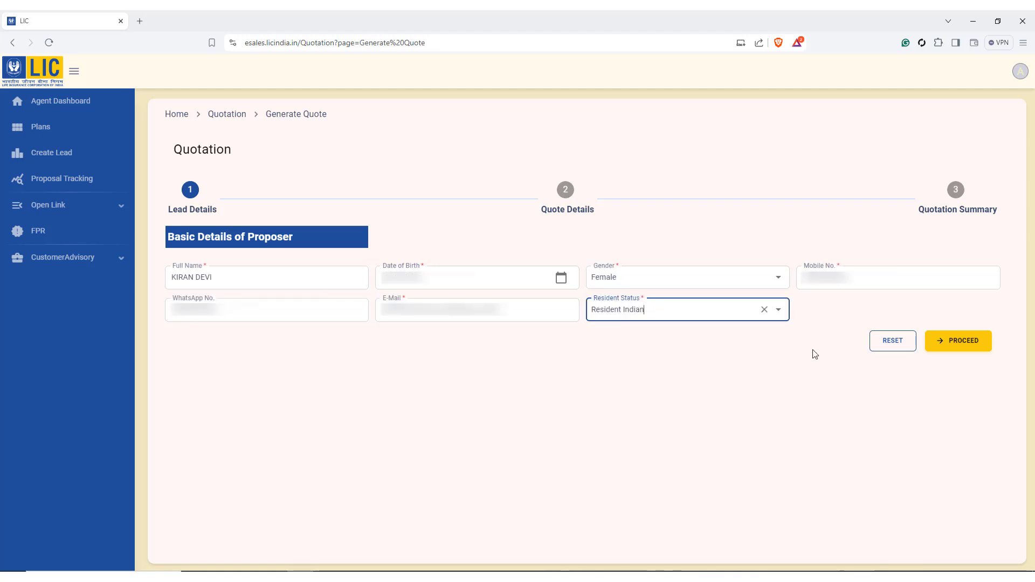
left_click(968, 344)
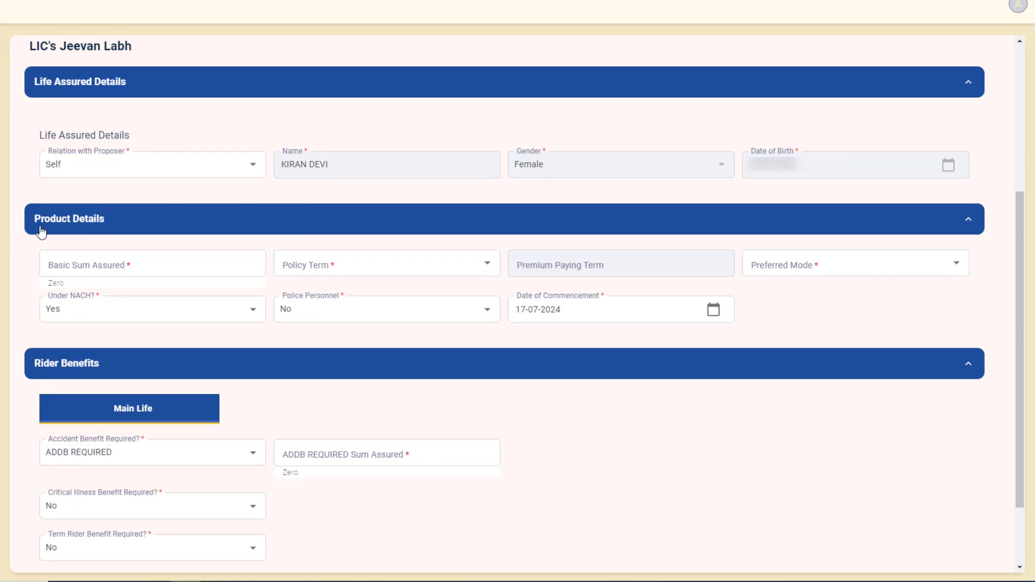
Set the basic sum assured to 500000 and the policy term to 21 years
left_click(105, 266)
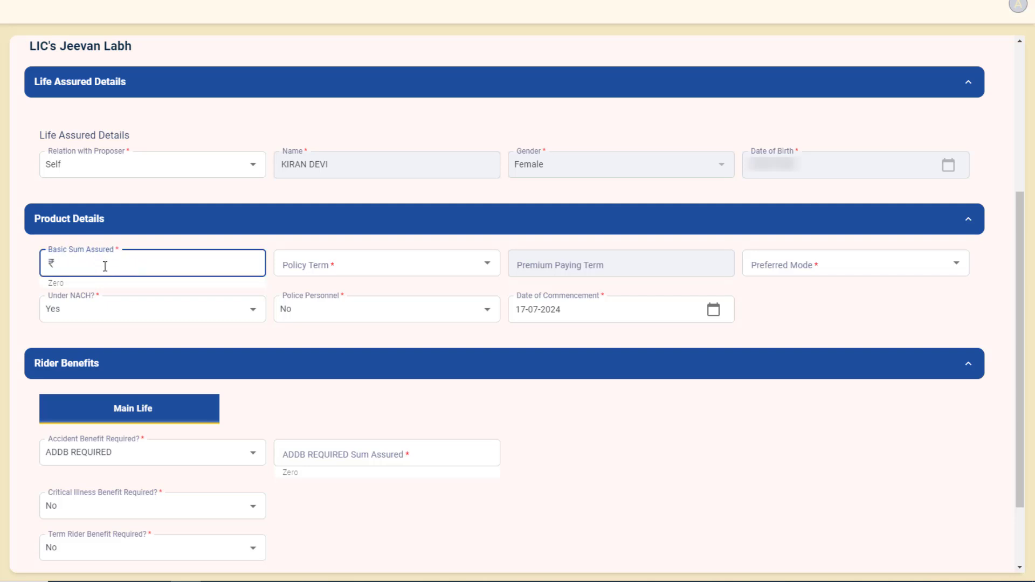
type("500000")
left_click(489, 272)
left_click(368, 322)
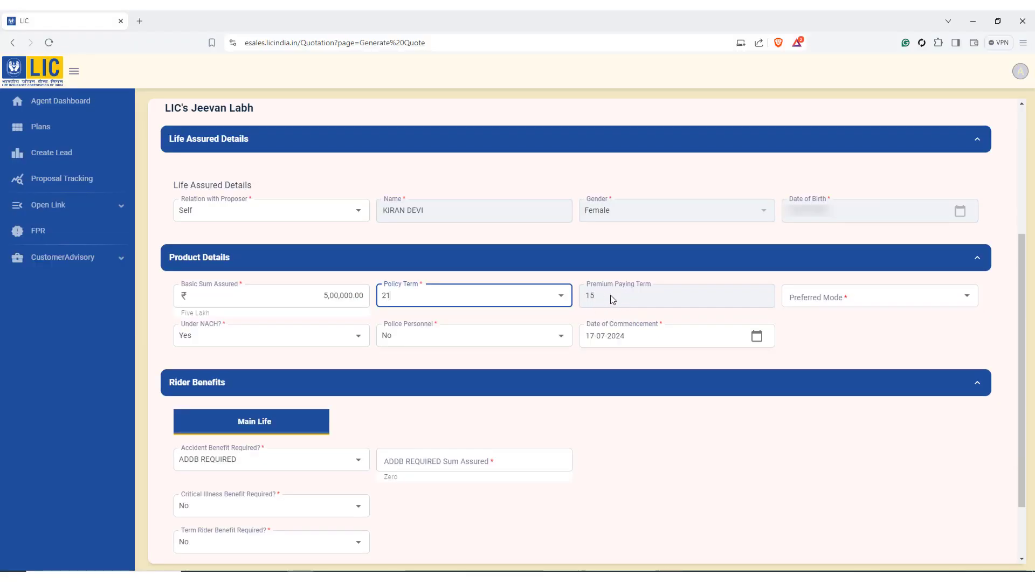
Set the premium mode to Monthly with Under NACH kept as Yes
left_click(874, 300)
left_click(995, 286)
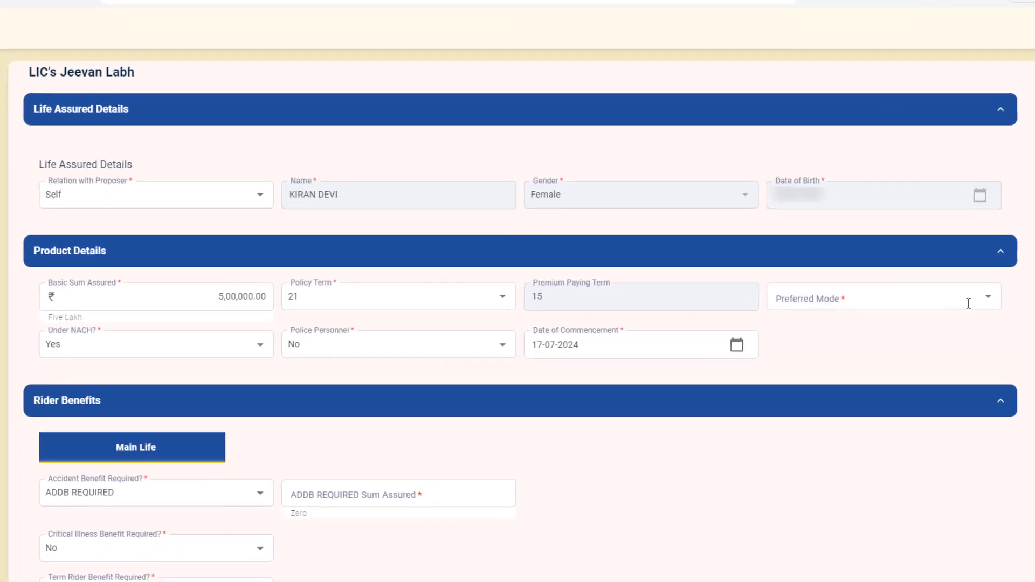
left_click(994, 305)
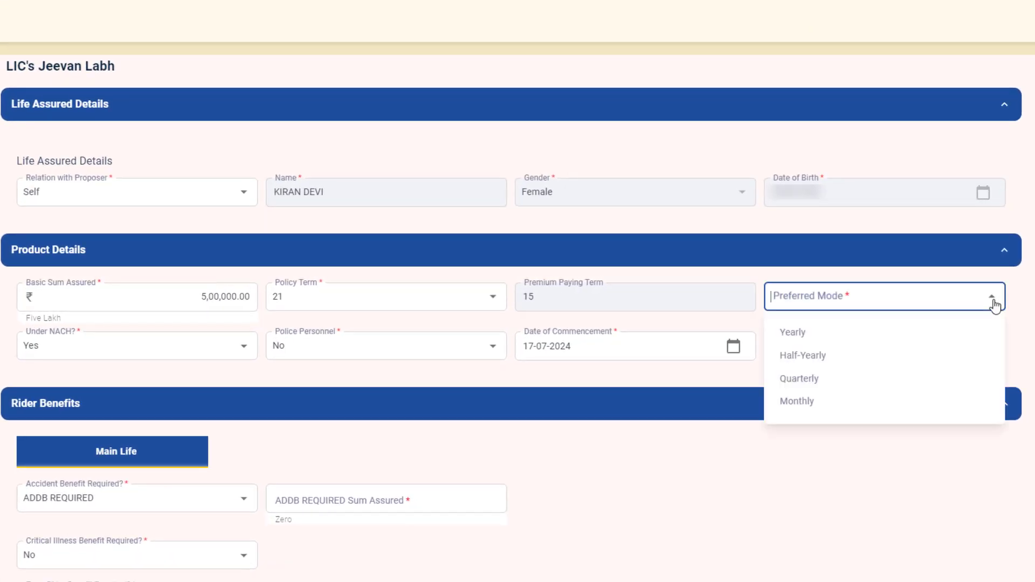
left_click(845, 413)
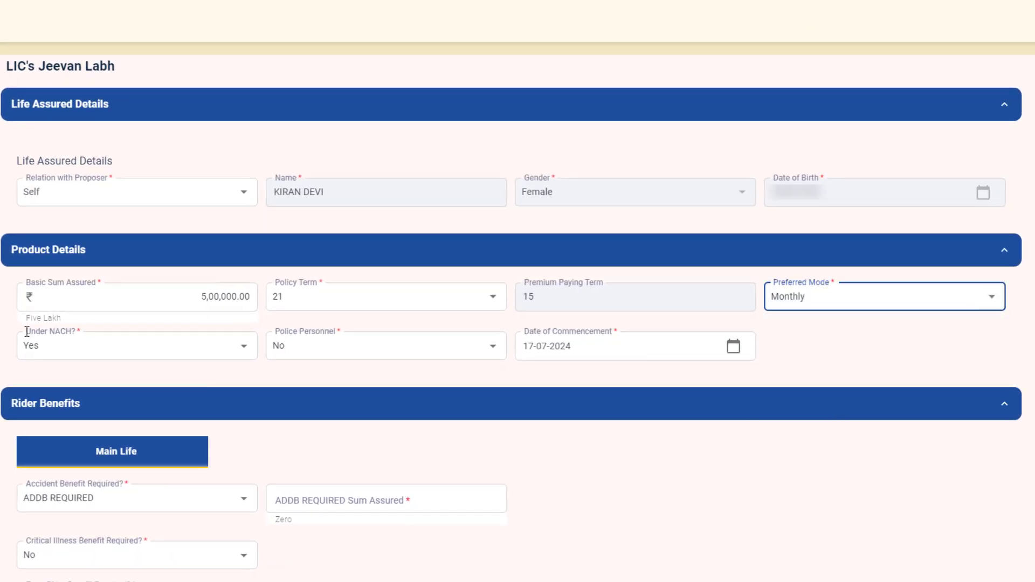
left_click(176, 345)
left_click(244, 355)
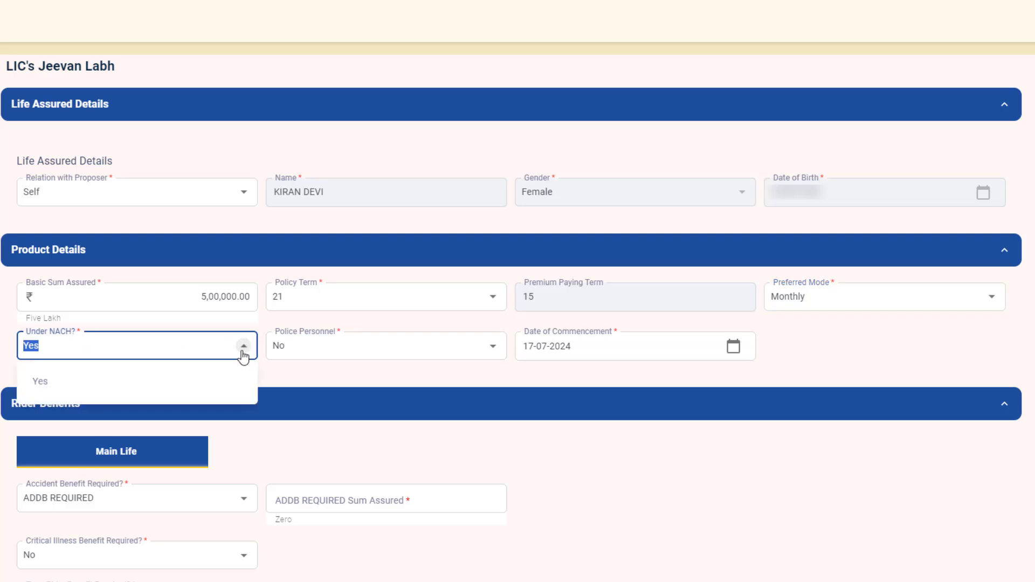
left_click(132, 392)
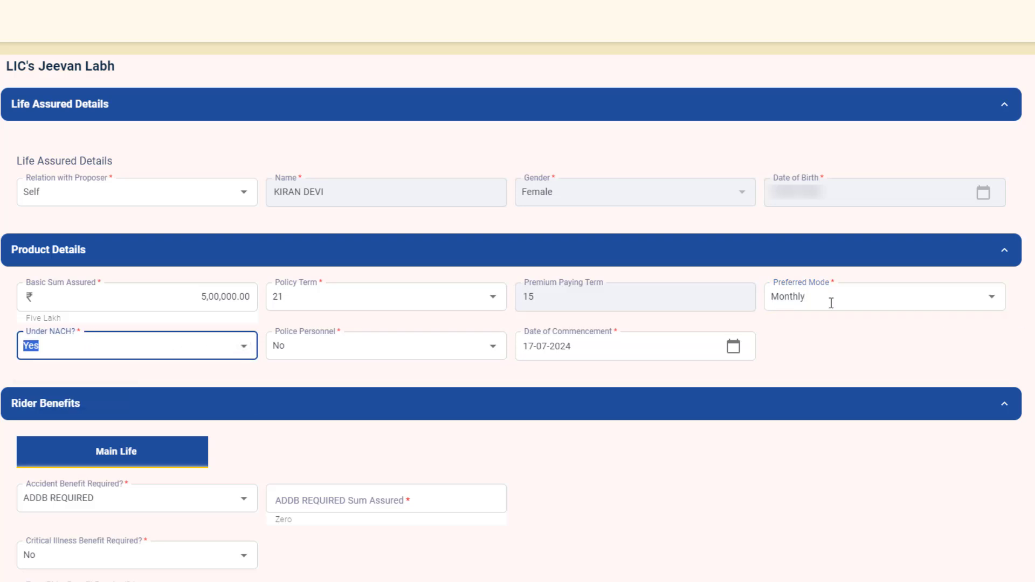
left_click(994, 296)
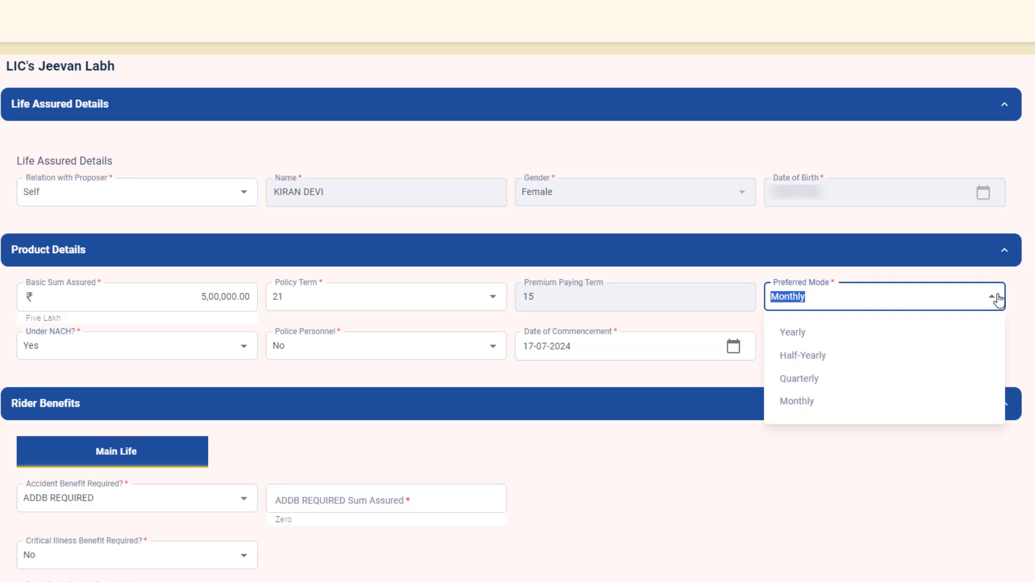
left_click(824, 379)
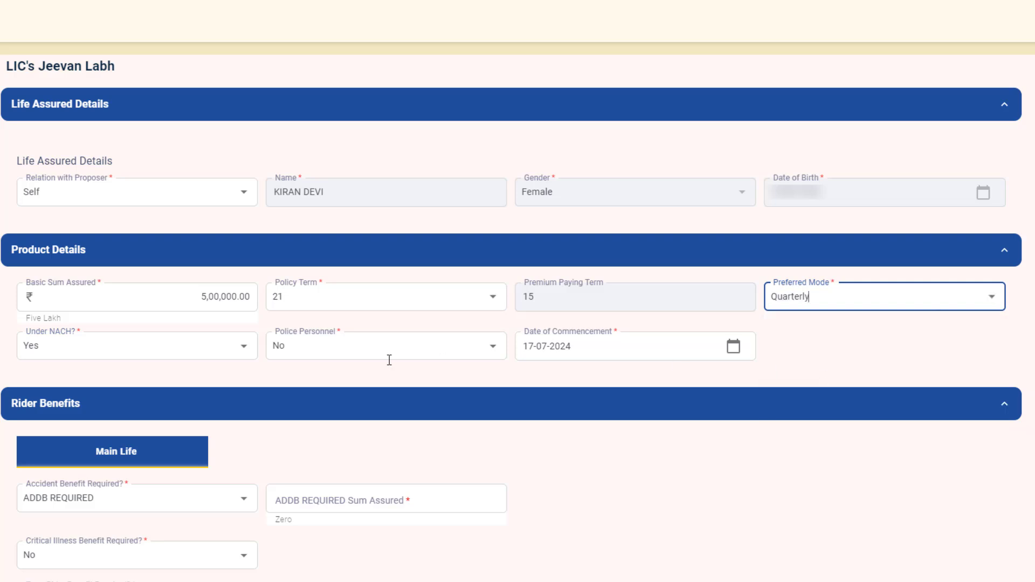
left_click(240, 355)
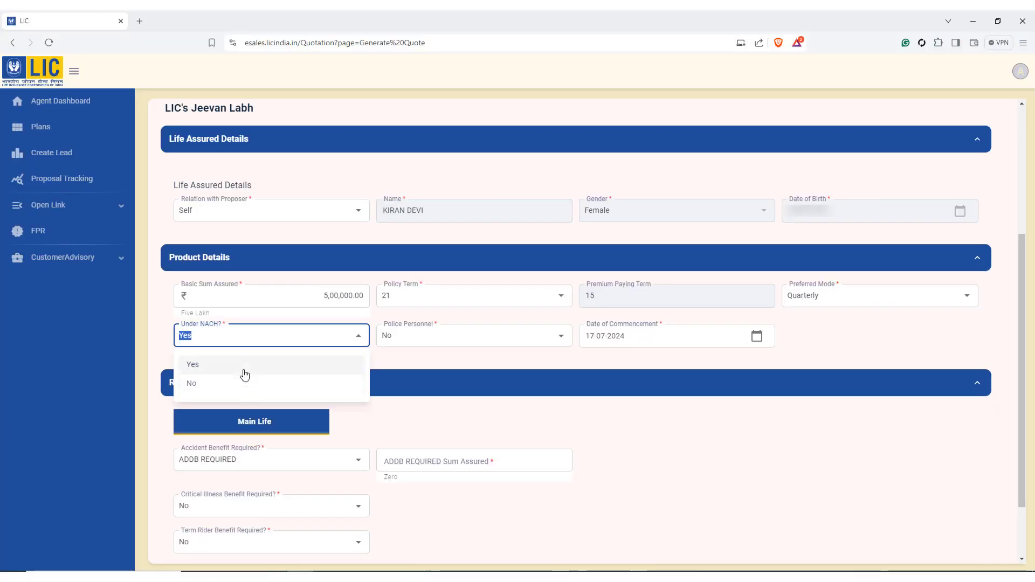
left_click(966, 298)
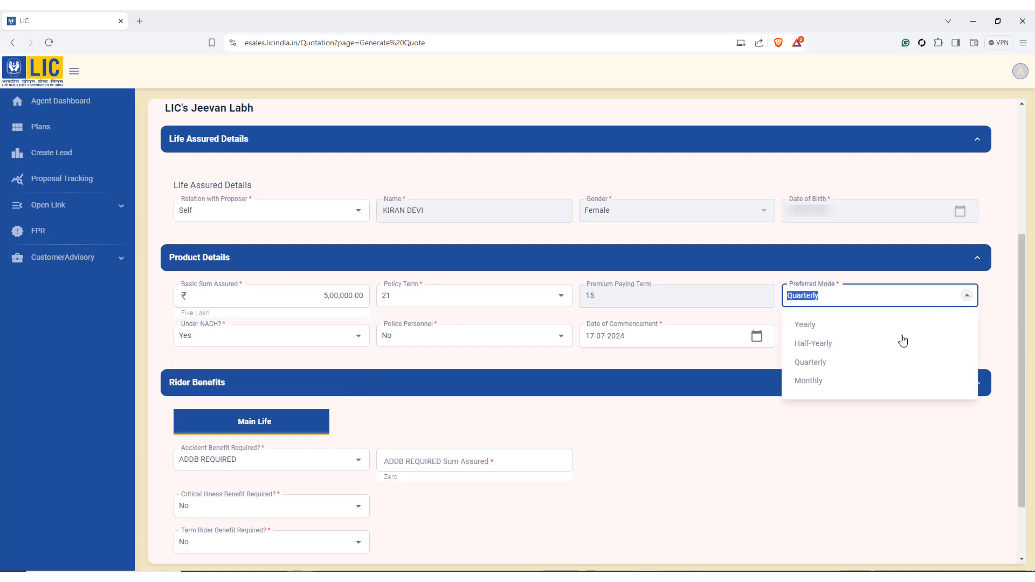
left_click(865, 381)
left_click(358, 338)
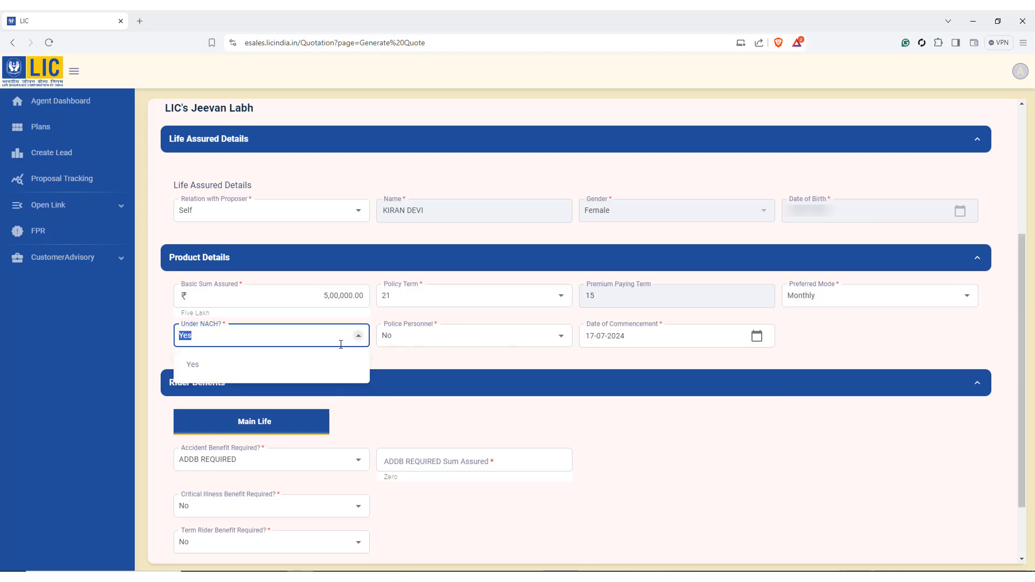
left_click(255, 371)
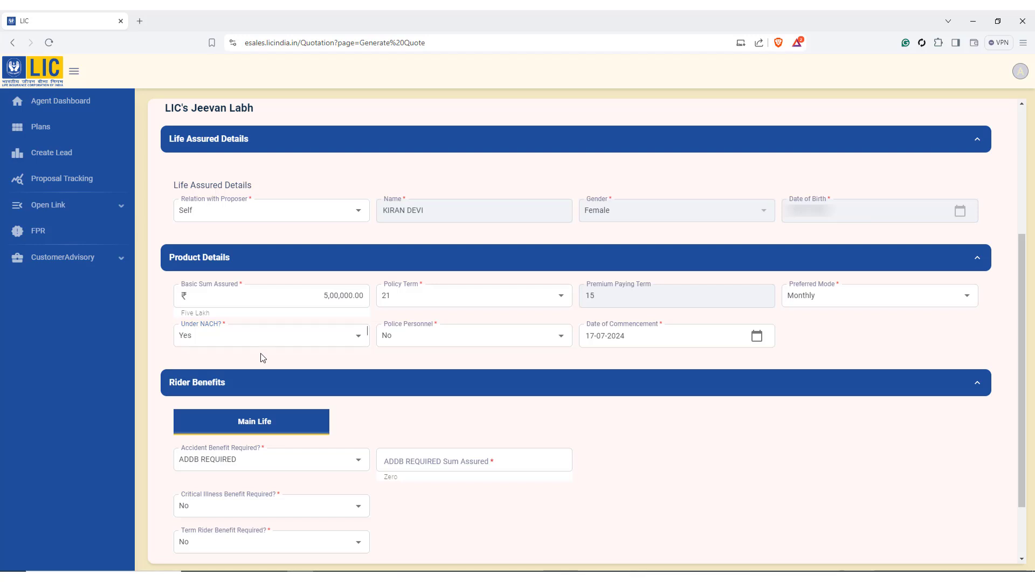
Keep Police Personnel as No and the commencement date as 17-07-2024
left_click(560, 341)
left_click(488, 364)
left_click(758, 338)
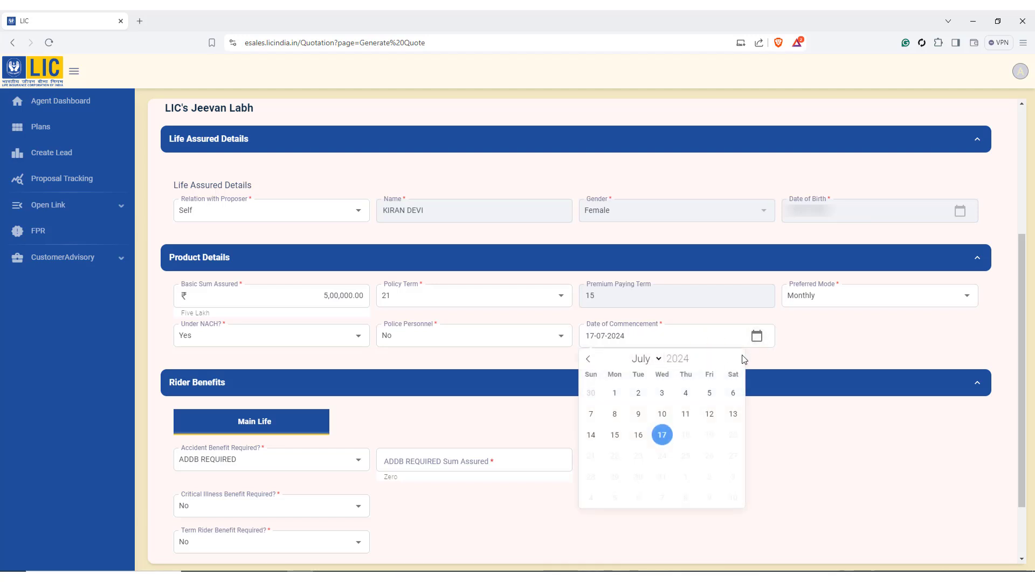
left_click(791, 347)
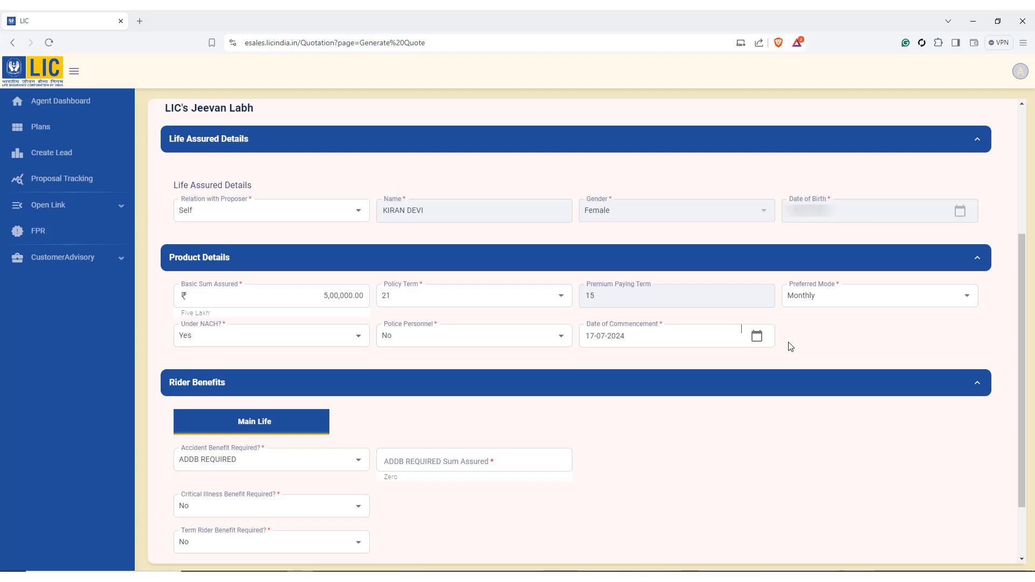
scroll(791, 346, "down", 2)
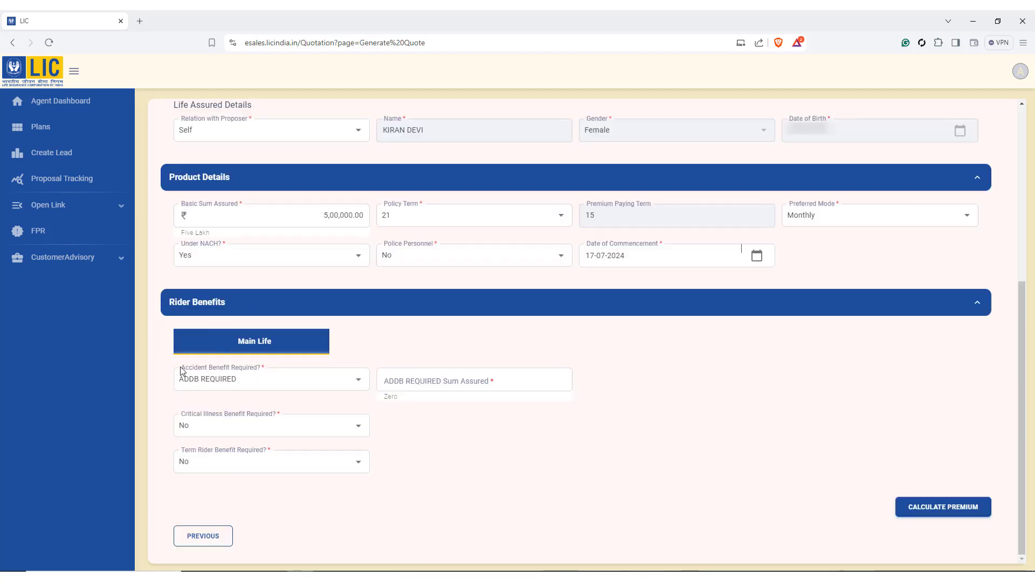
Keep ADDB REQUIRED with a 500000 rider sum assured and calculate the premium (₹2,298 monthly)
left_click(311, 384)
left_click(377, 360)
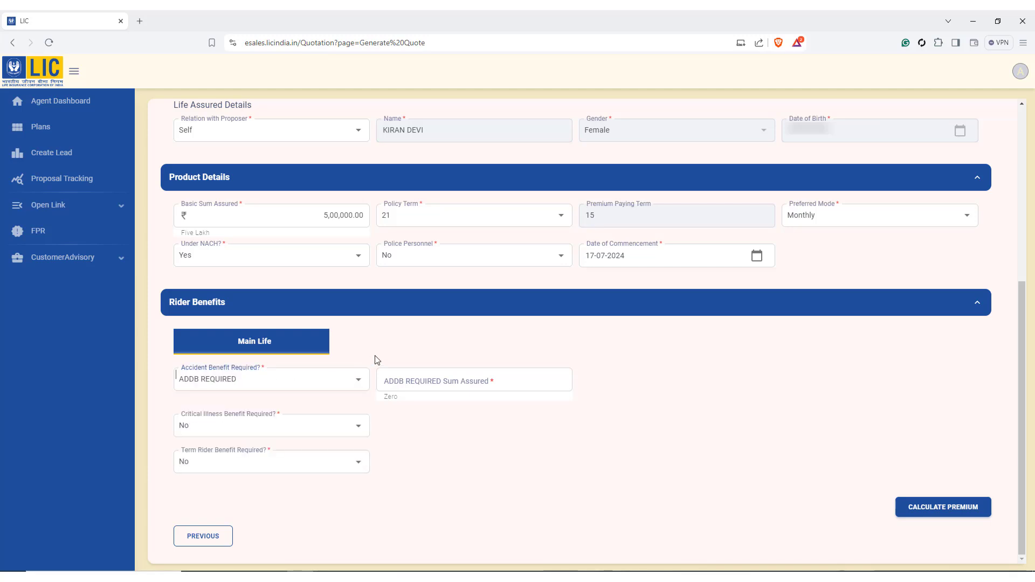
left_click(401, 387)
type("500000")
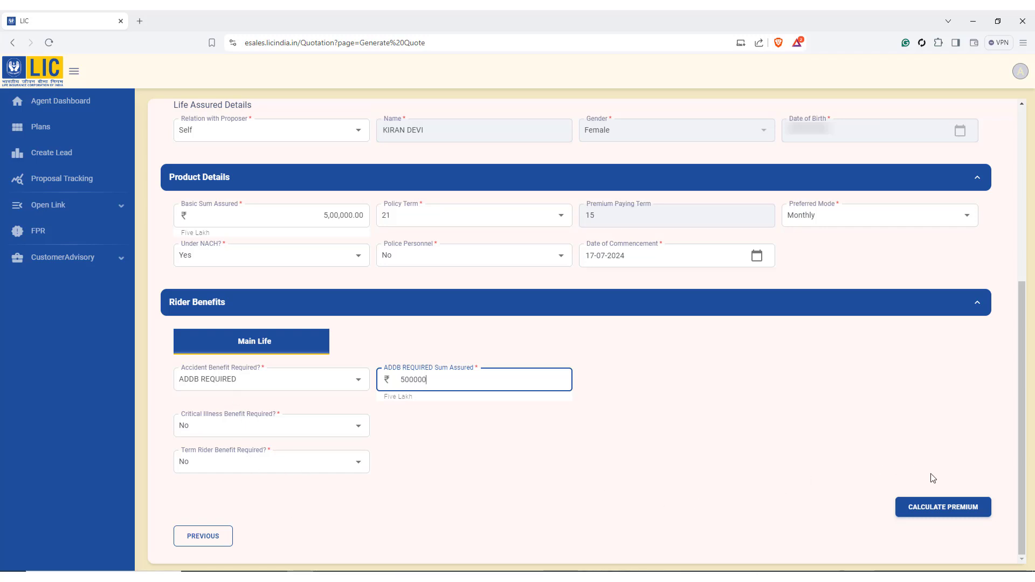
left_click(945, 516)
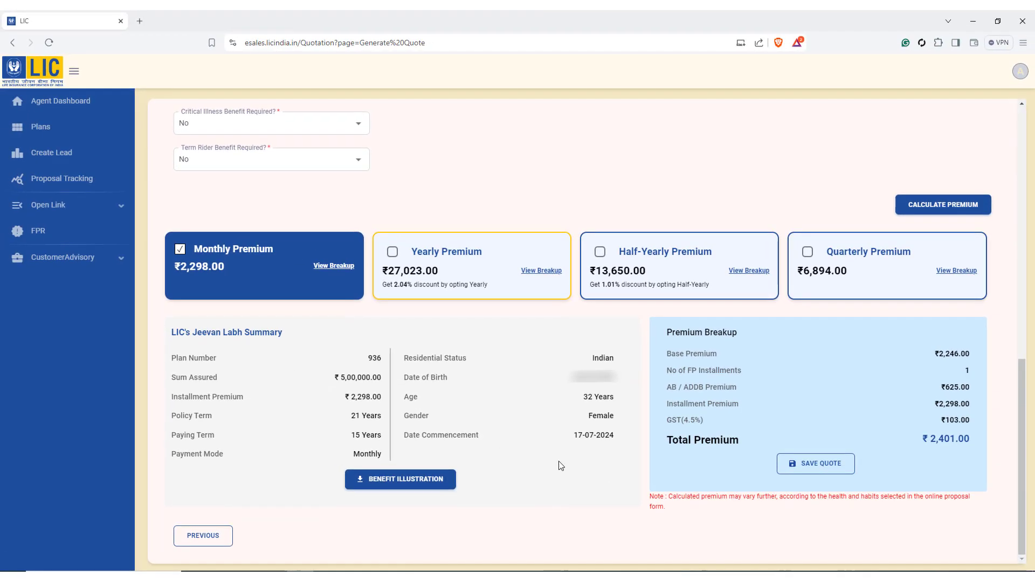
Save the Jeevan Labh quote and proceed to the proposal, leaving Satellite Branch Code empty
left_click(829, 471)
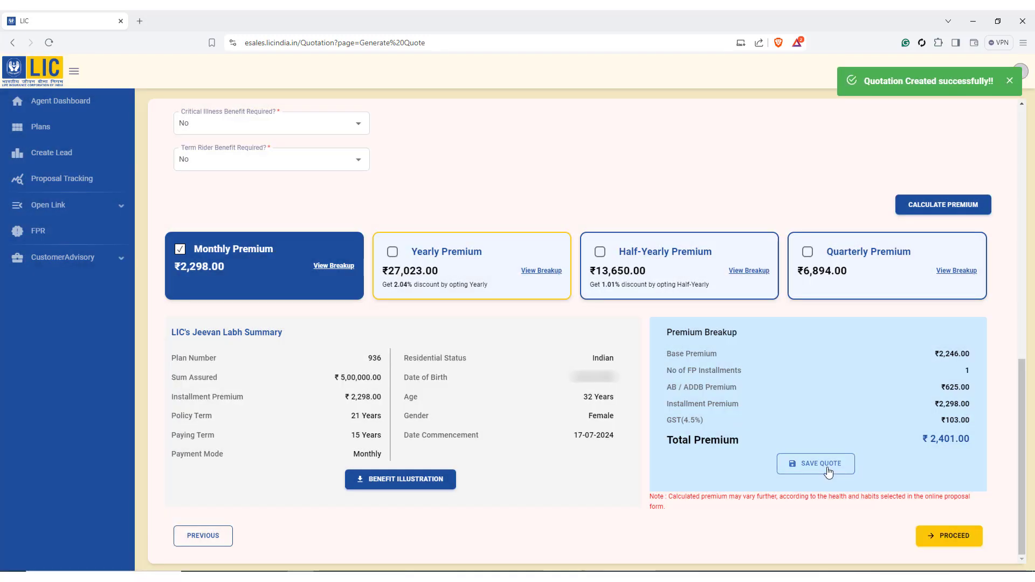
left_click(954, 538)
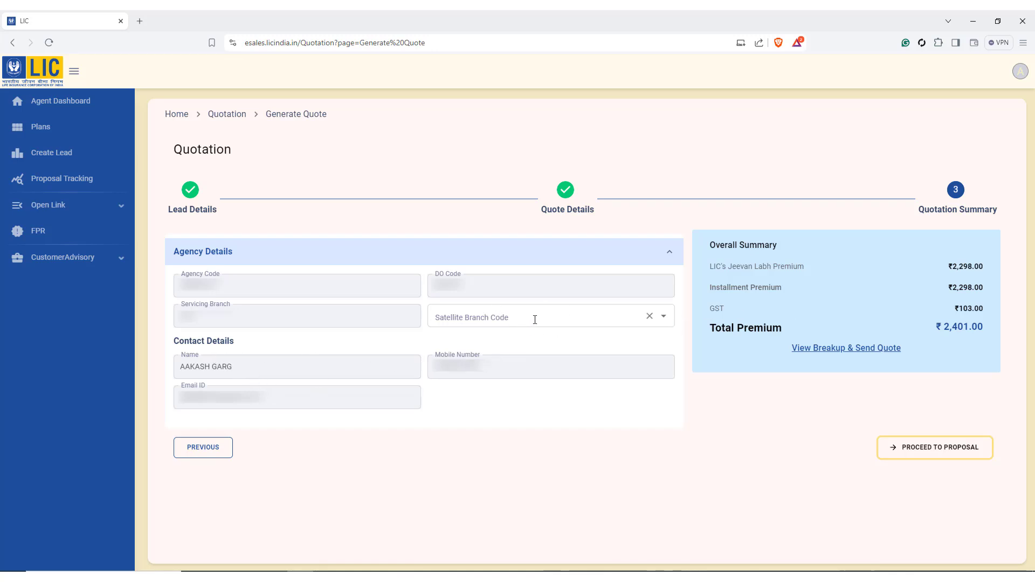
left_click(664, 318)
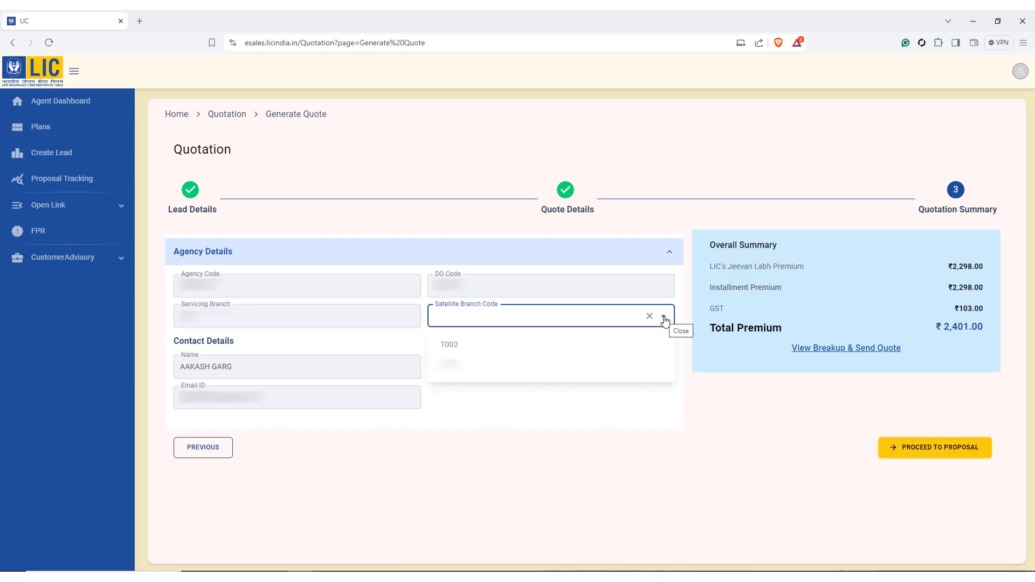
left_click(664, 318)
left_click(533, 334)
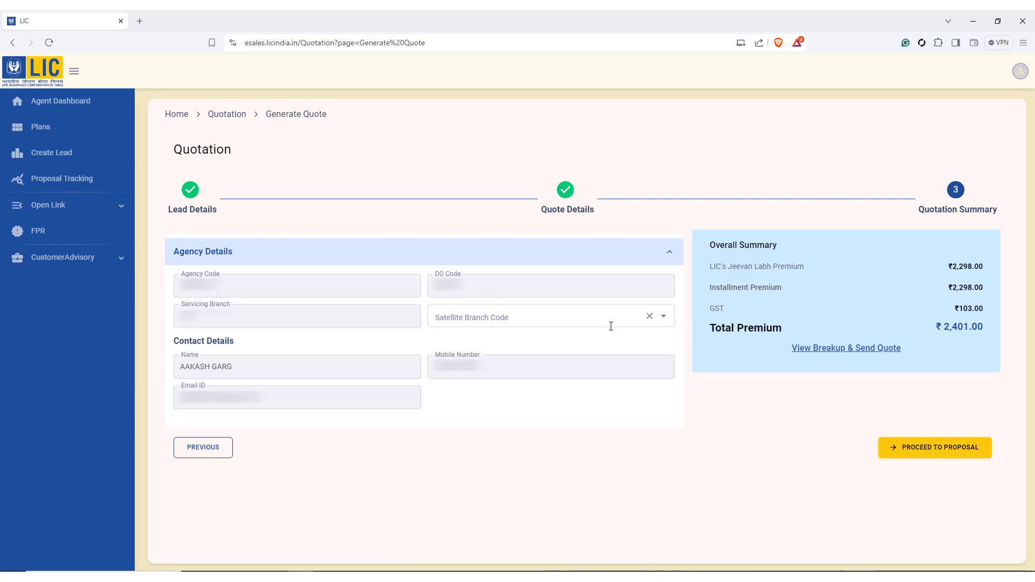
left_click(941, 453)
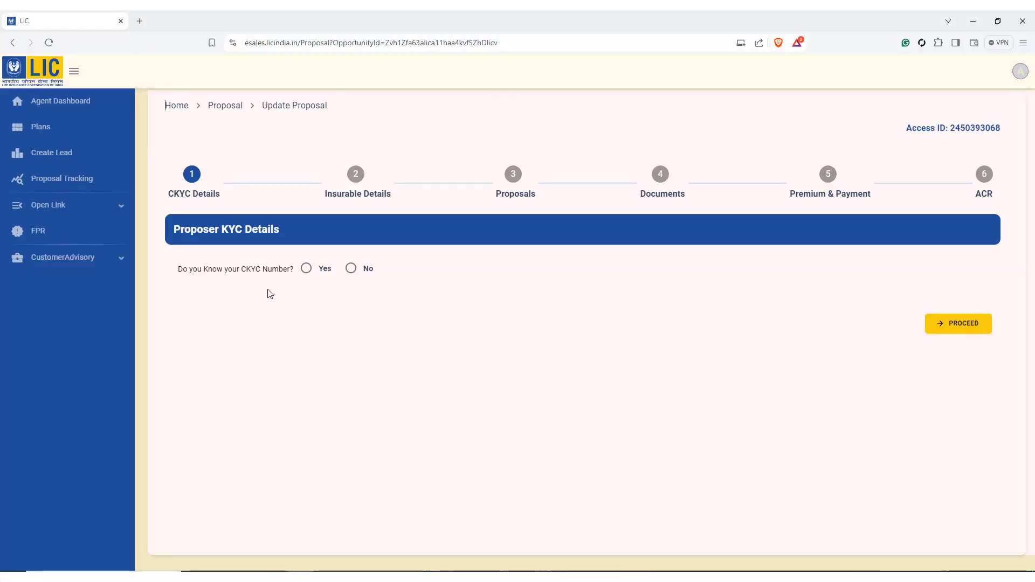
Answer No for the CKYC number, enter the Aadhaar last four digits and fetch KYC details
left_click(350, 274)
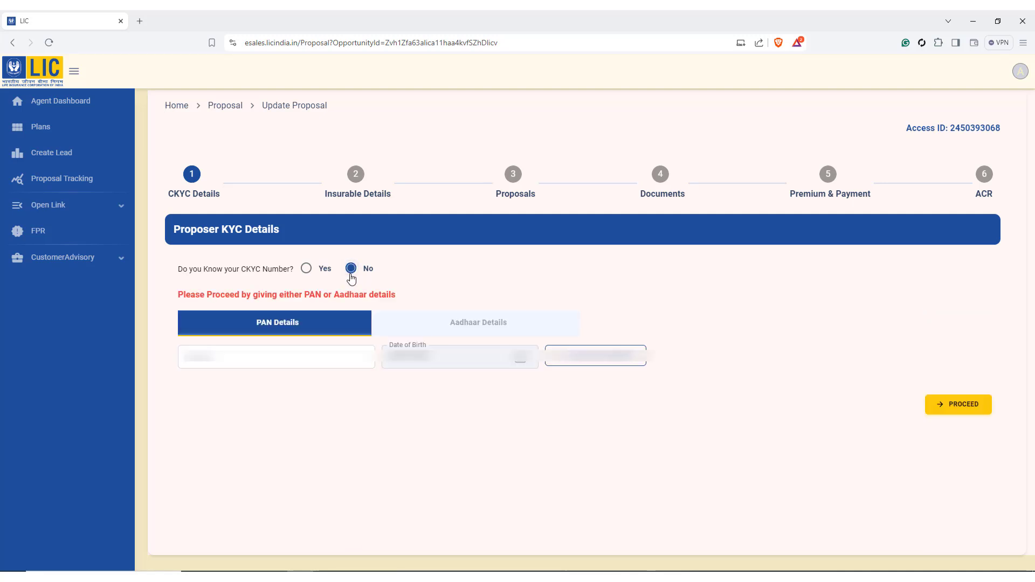
left_click(430, 327)
left_click(316, 330)
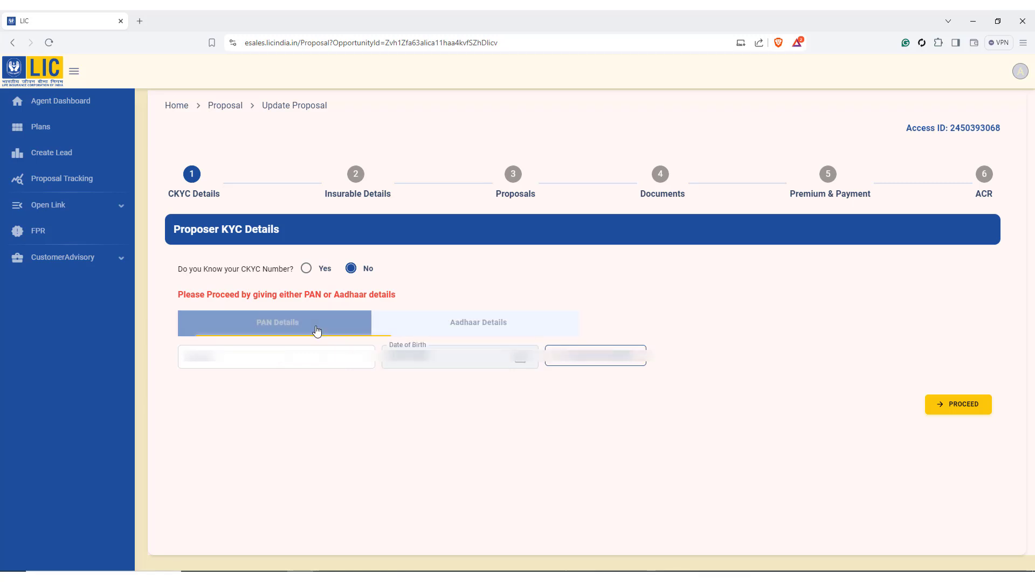
left_click(421, 331)
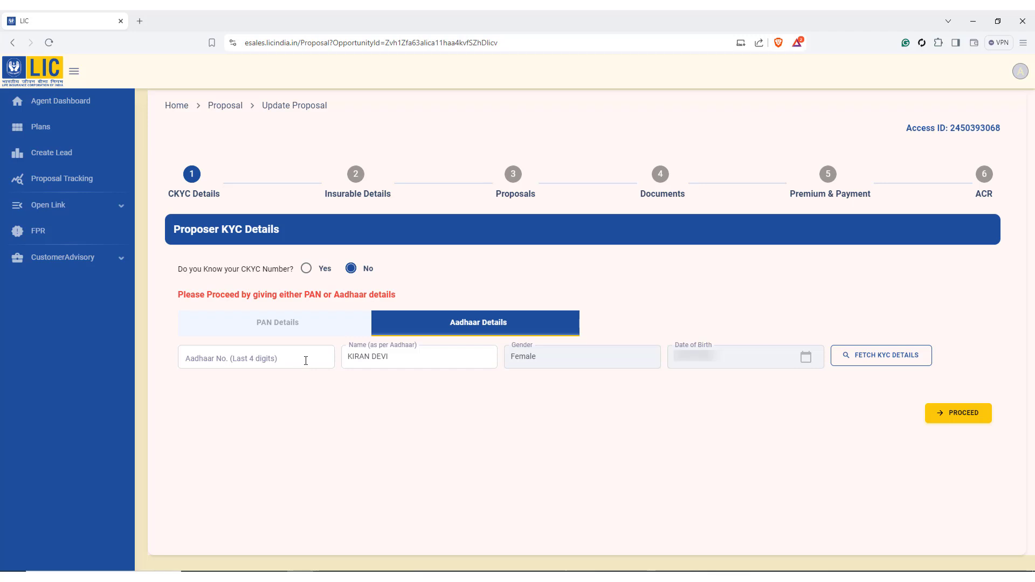
left_click(306, 361)
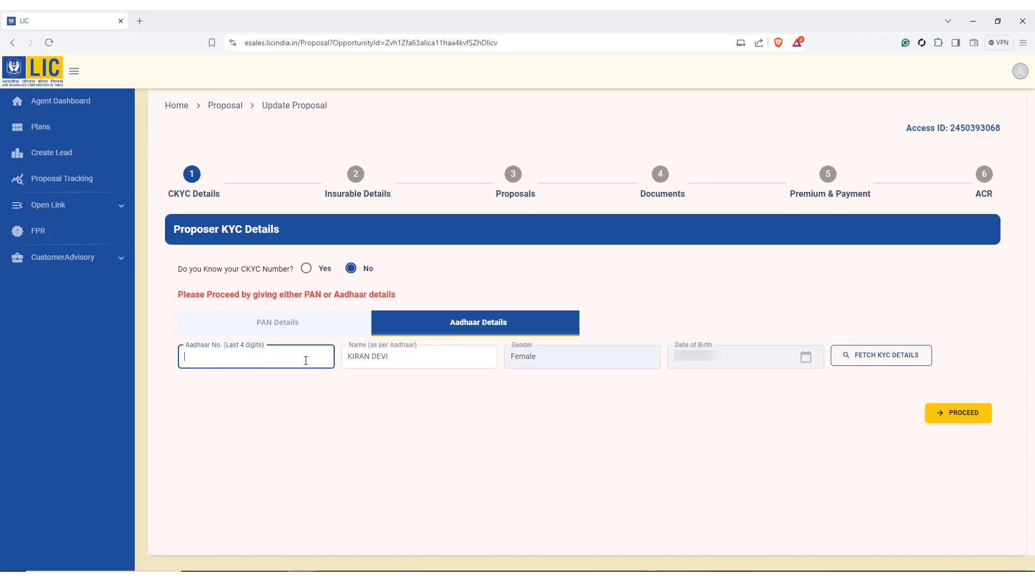
type("1234")
left_click(858, 373)
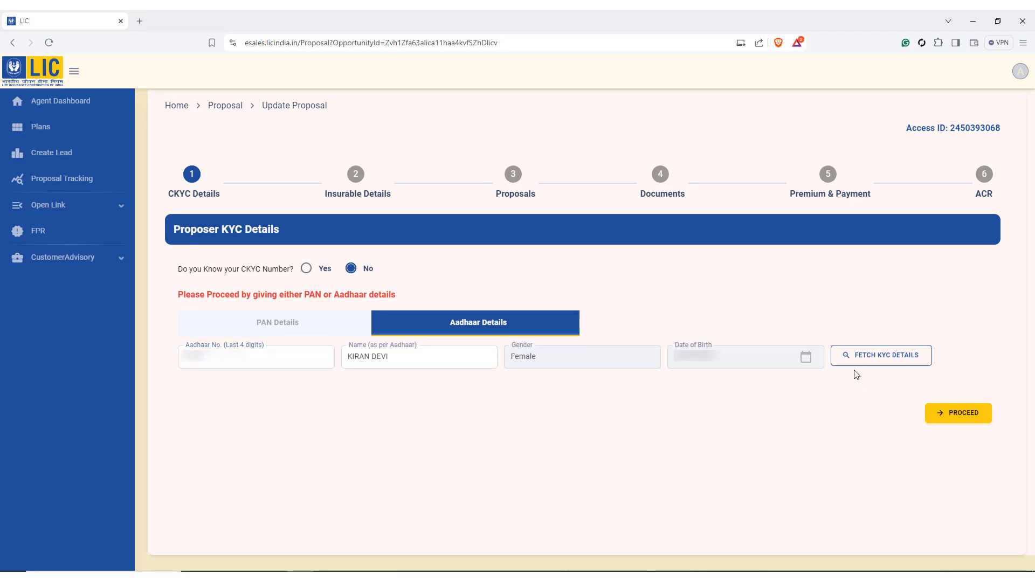
left_click(889, 364)
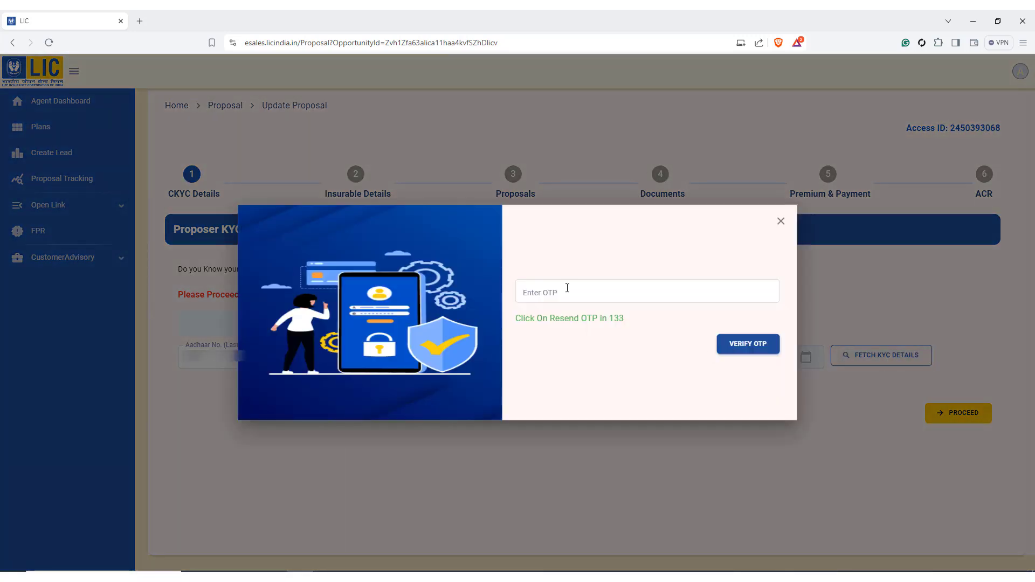
Verify the customer's OTP, then decline proceeding with the fetched c-KYC data and continue
left_click(567, 288)
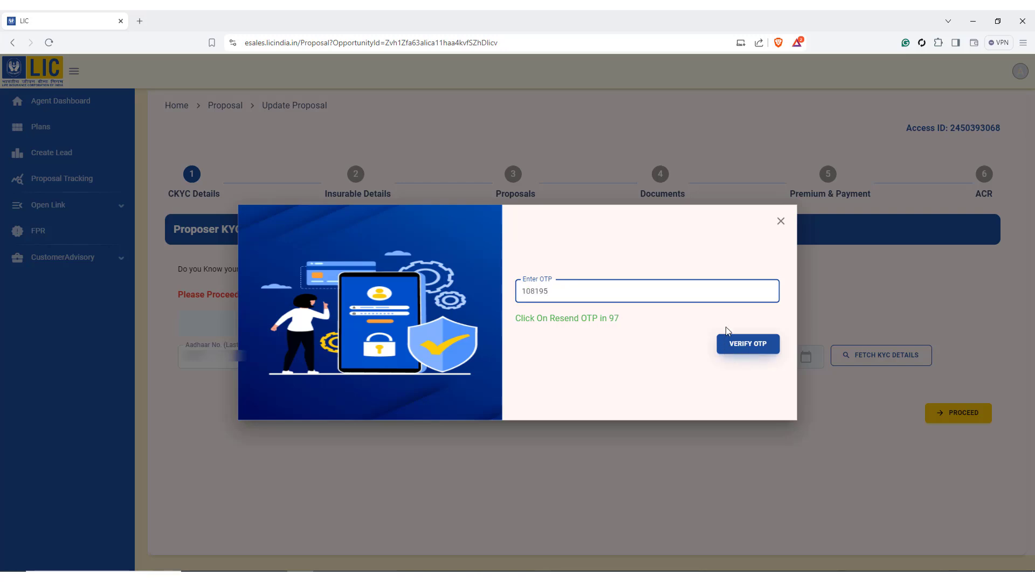
left_click(748, 351)
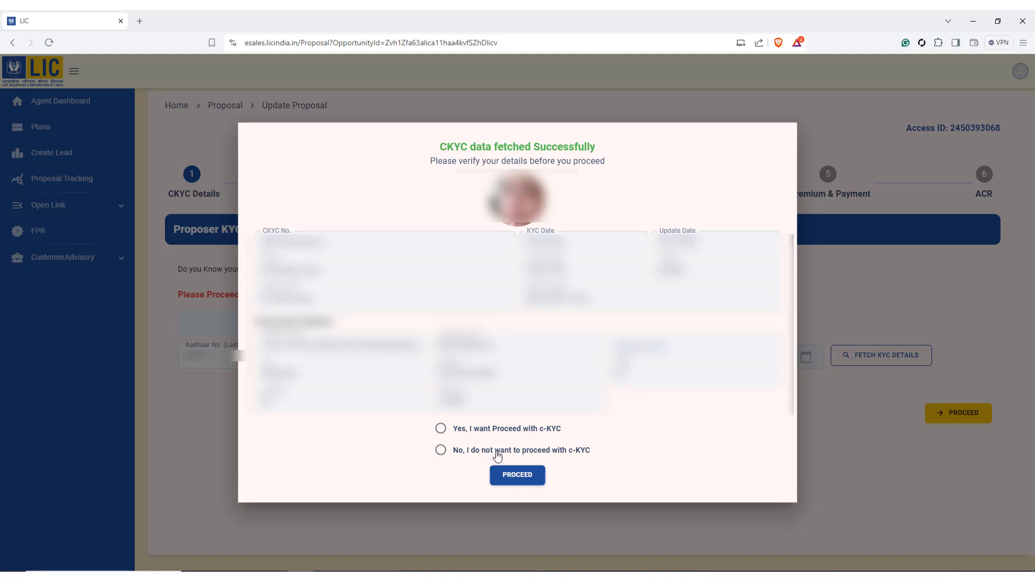
left_click(527, 455)
left_click(521, 480)
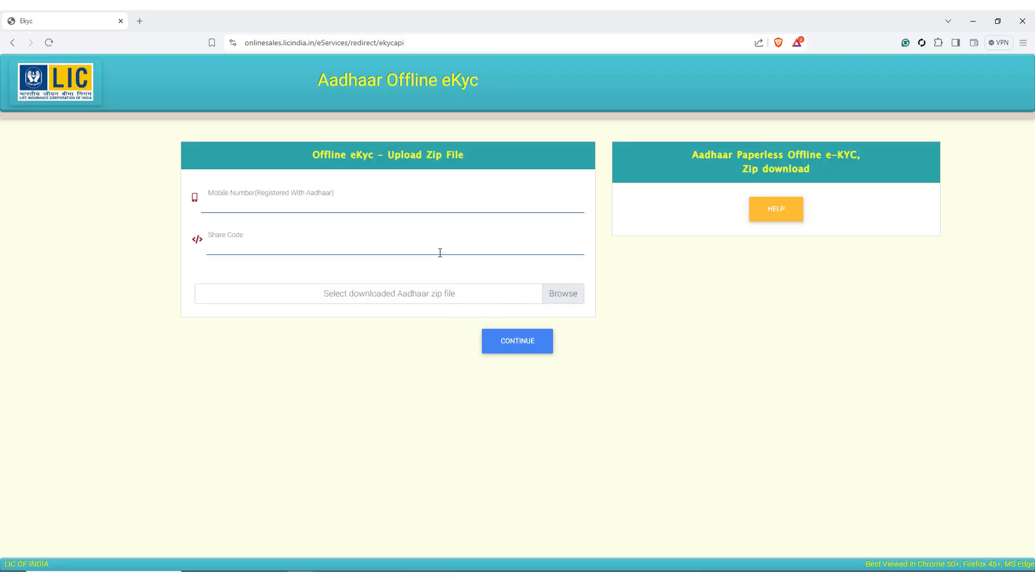
Show the HELP instructions for the Aadhaar zip and follow the 'Click to generate Offline-eKyc' link
left_click(421, 207)
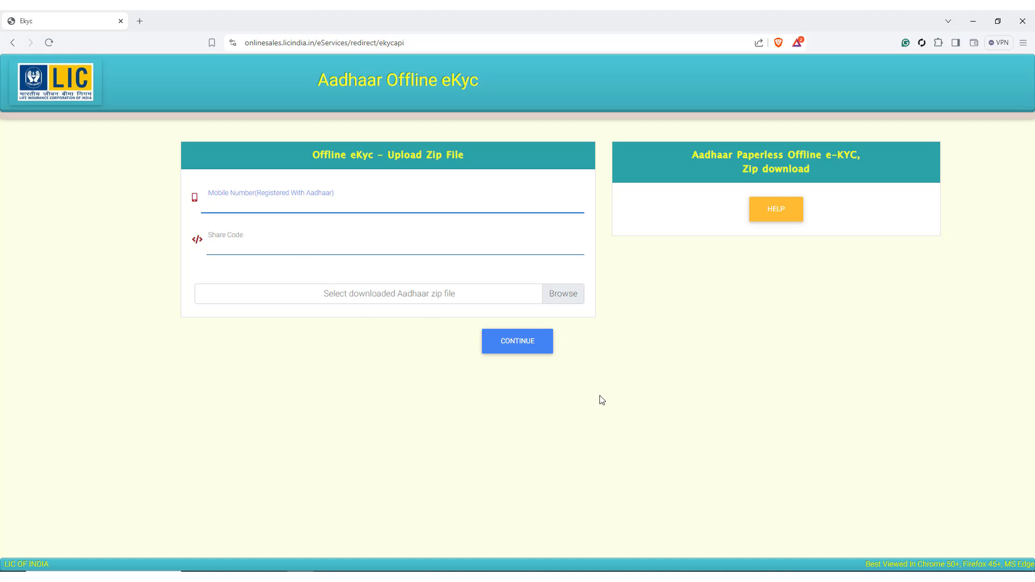
left_click_drag(318, 84, 471, 84)
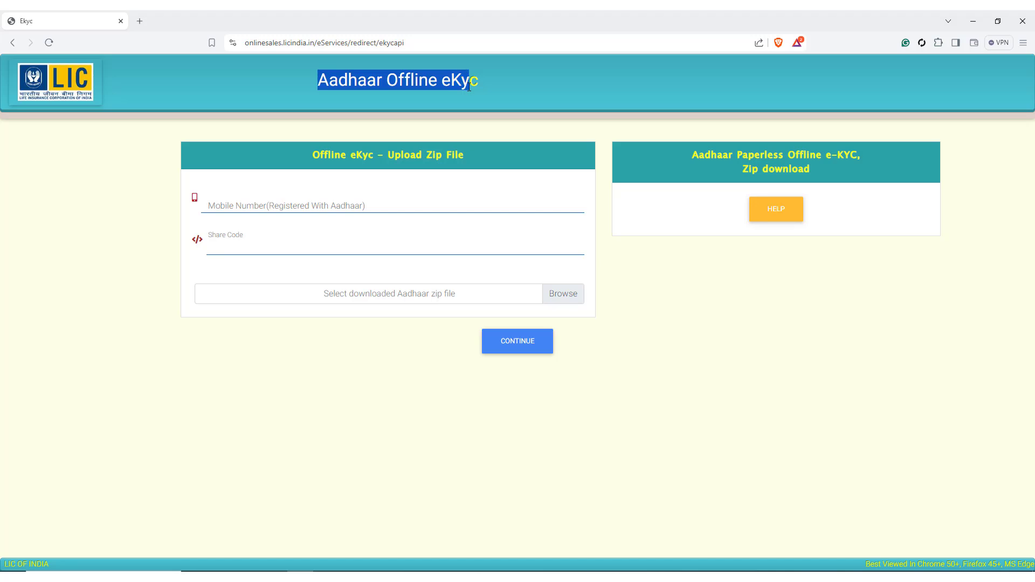
left_click(471, 83)
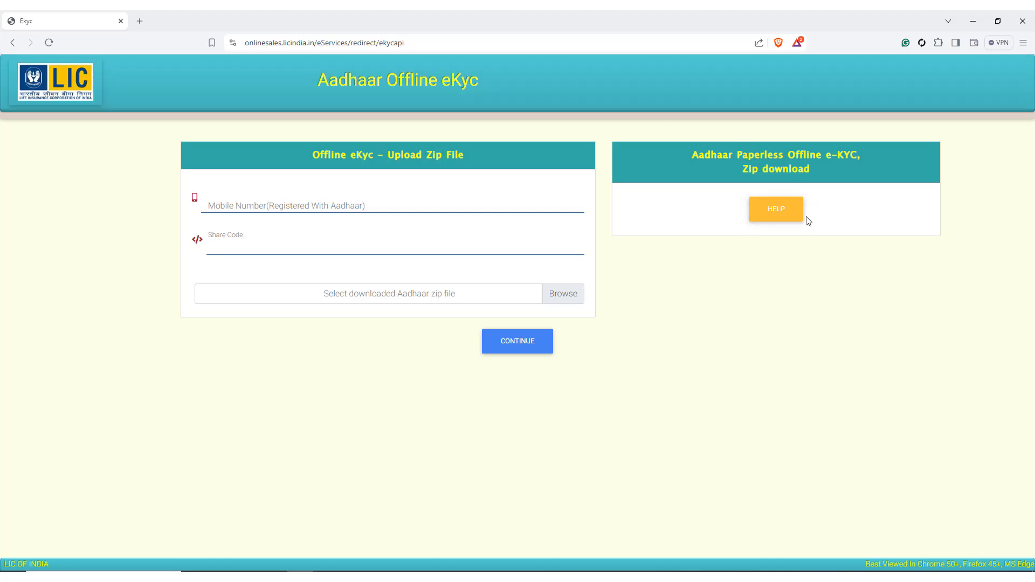
left_click(790, 220)
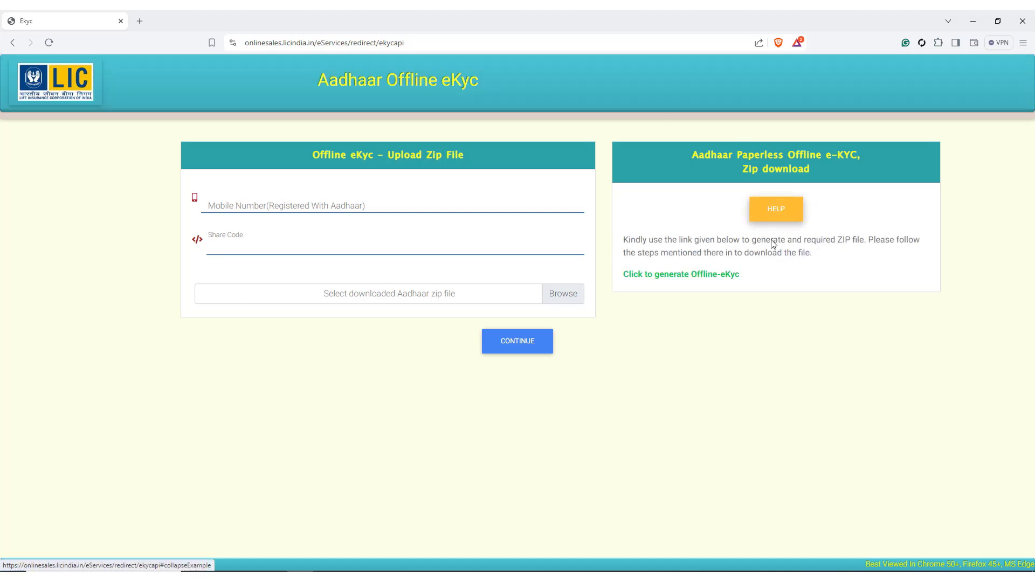
left_click(640, 281)
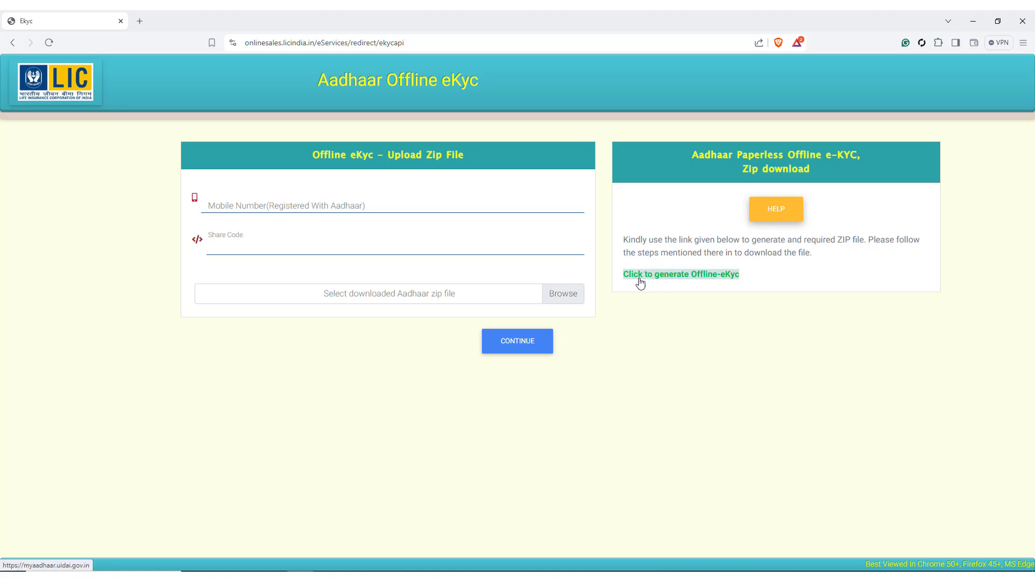
Log into myAadhaar using the customer's Aadhaar number, the captcha and the pasted OTP
left_click(730, 283)
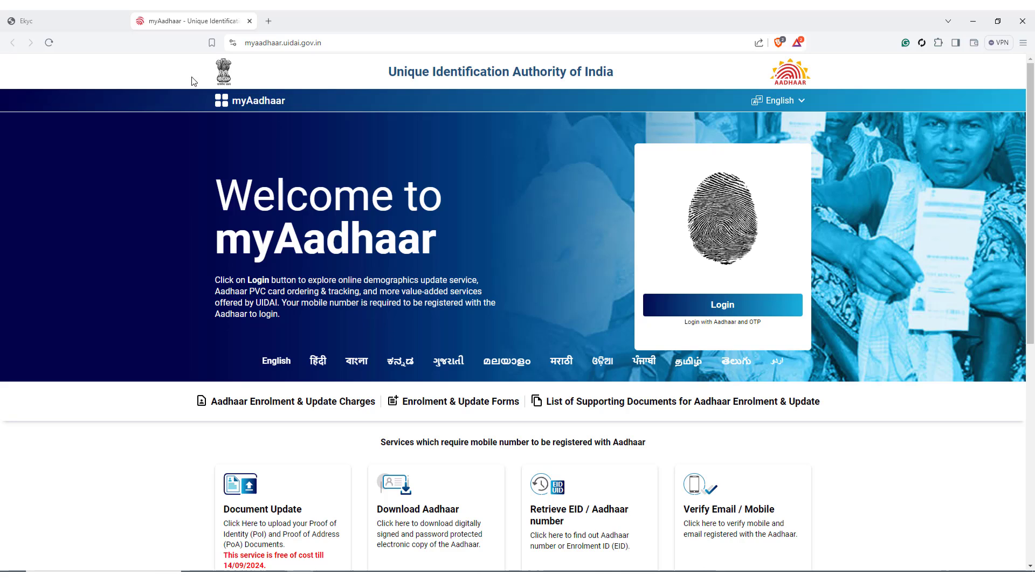
left_click(750, 306)
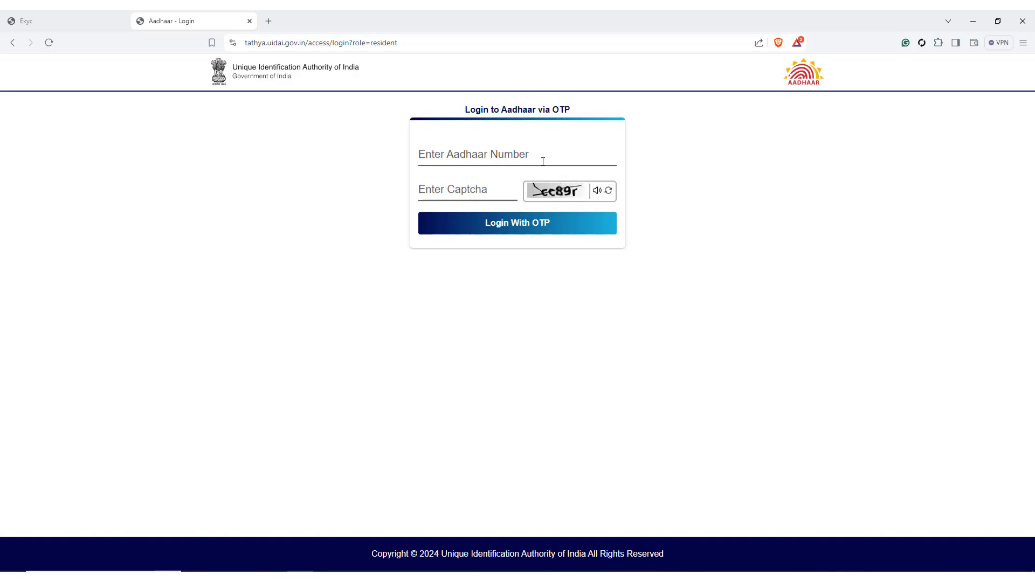
left_click(542, 160)
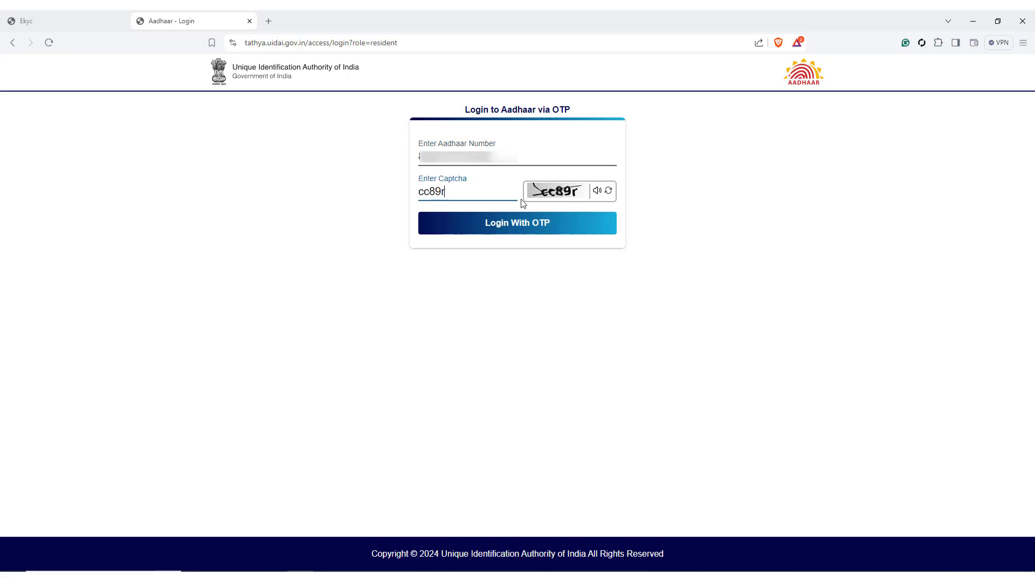
left_click(527, 233)
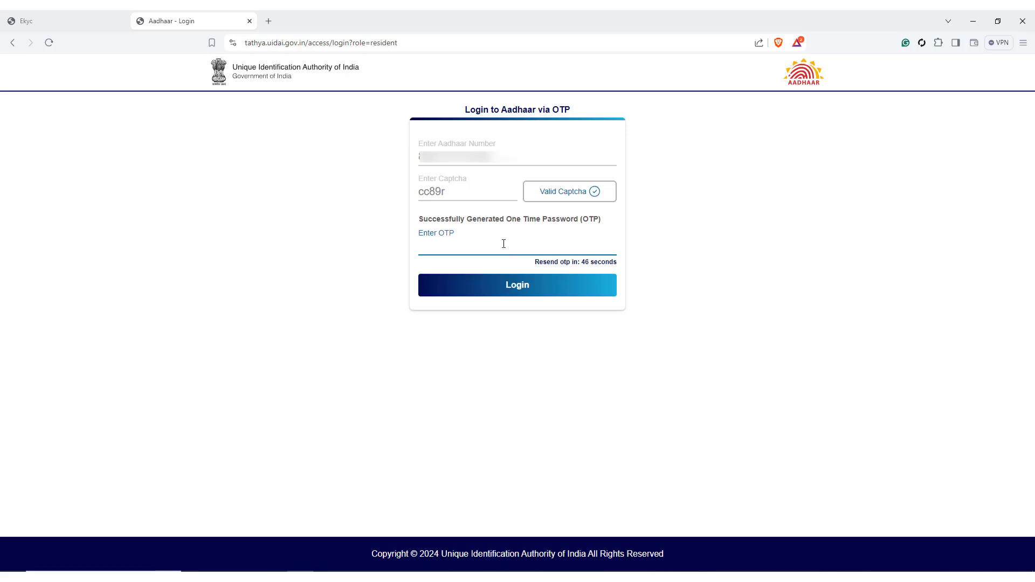
key("ctrl+v")
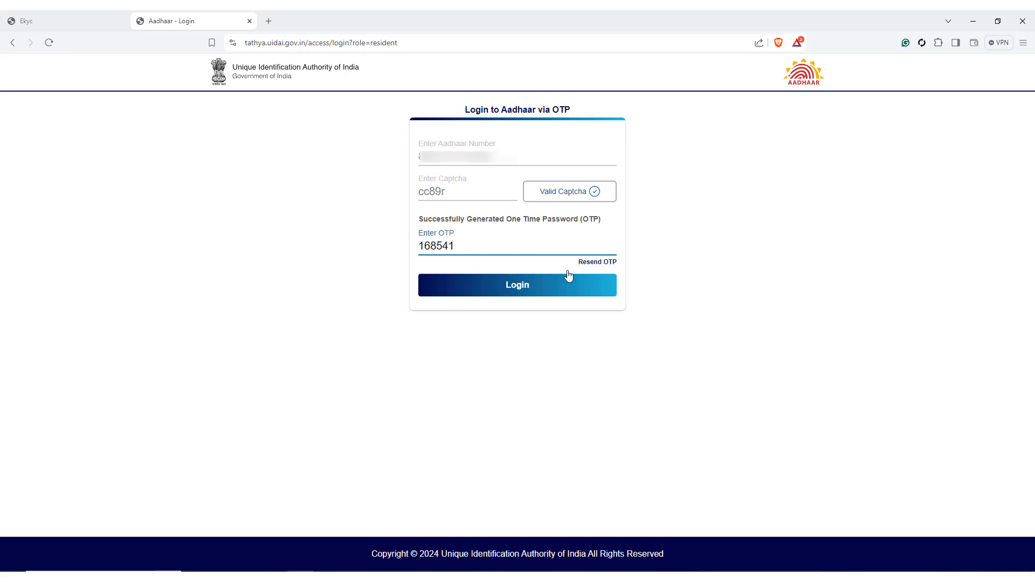
left_click(515, 289)
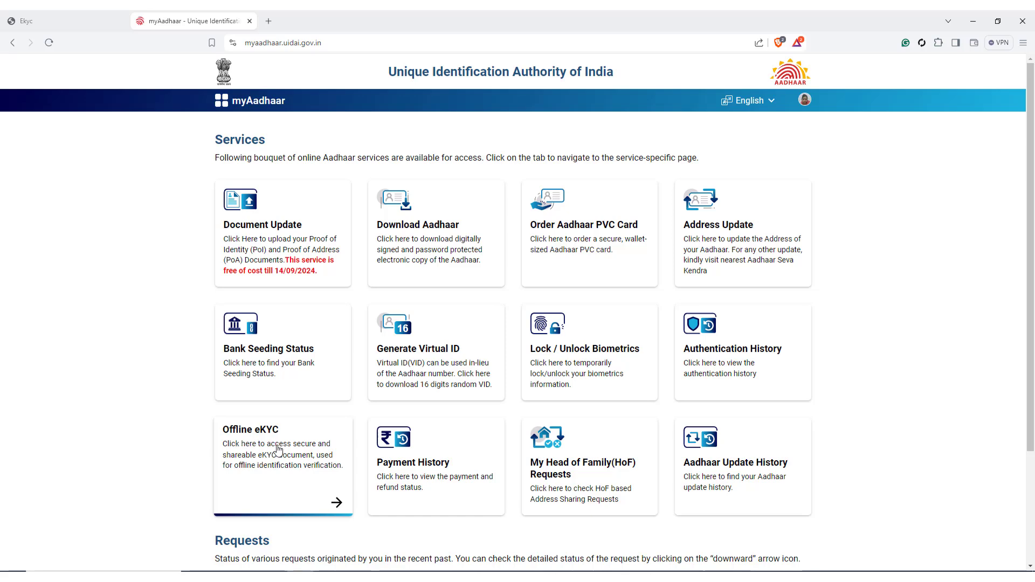
Download the Offline eKYC ZIP with a four-digit share code, confirm it finished, and return to the LIC eKYC tab
left_click(293, 469)
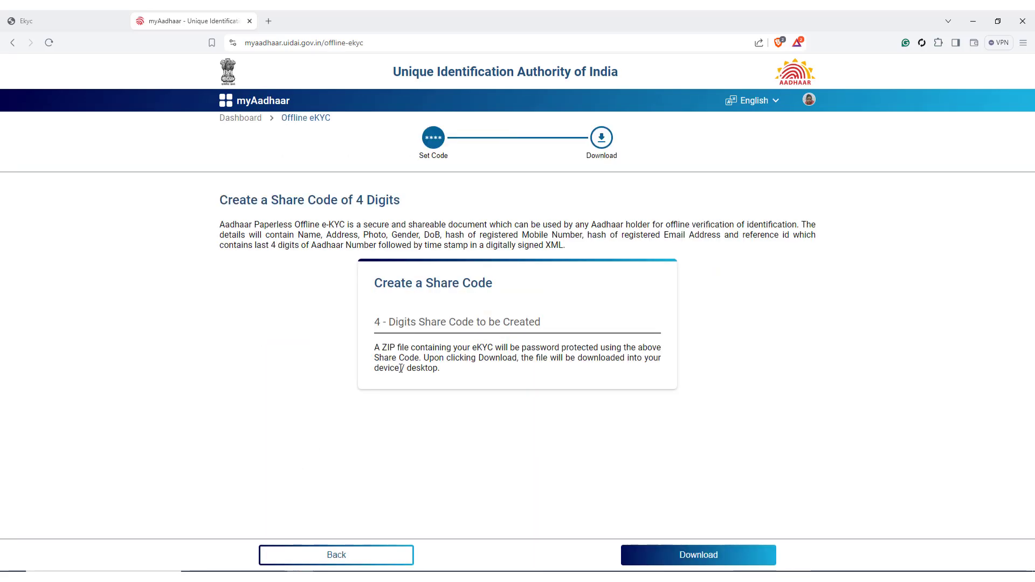
left_click(433, 322)
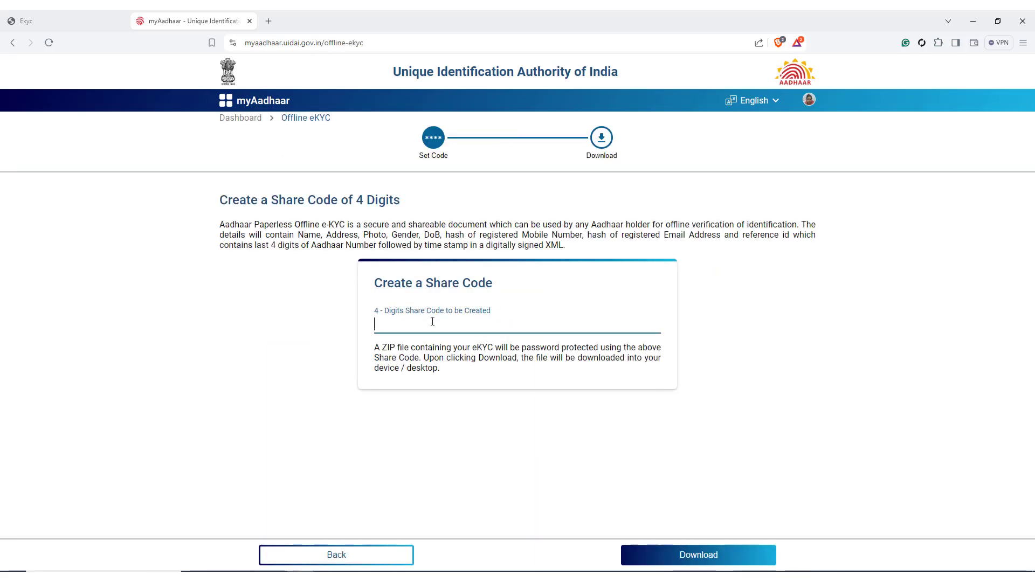
type("1111")
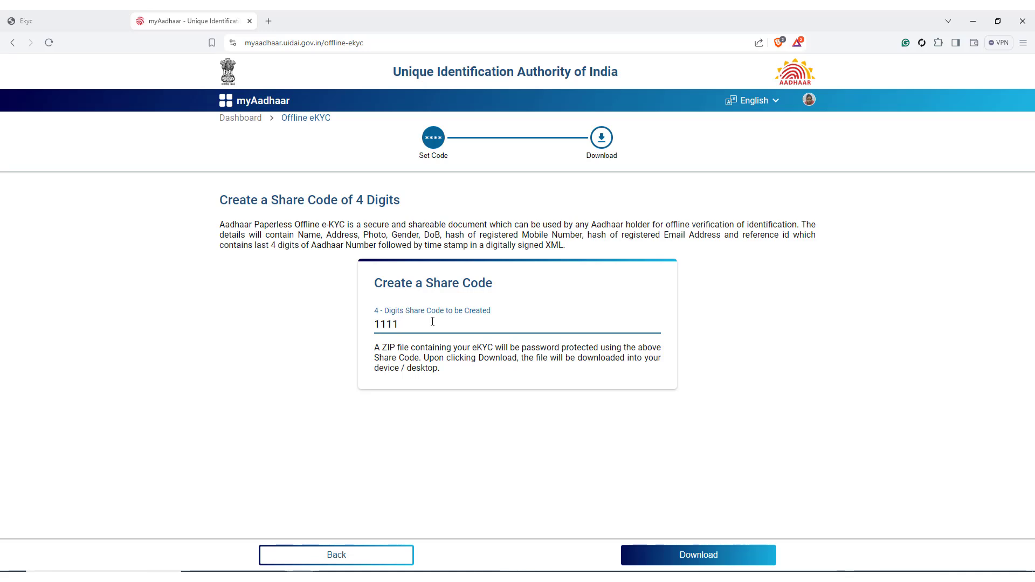
left_click(689, 561)
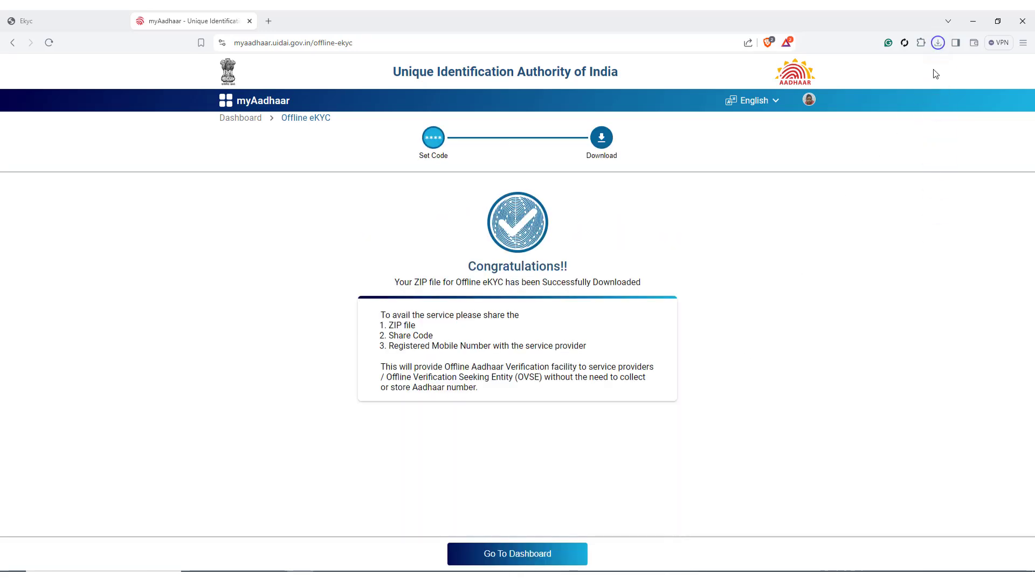
left_click(938, 43)
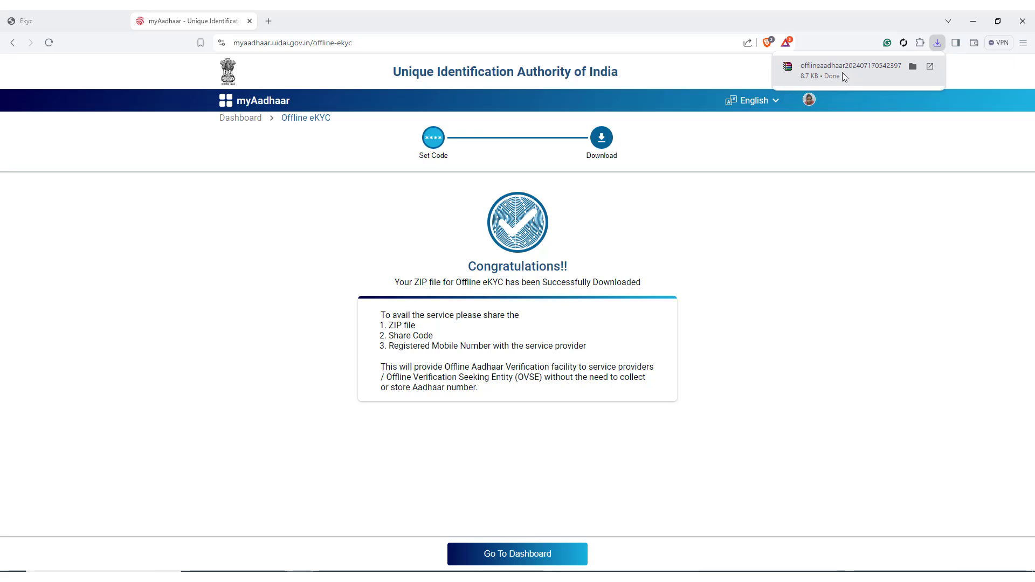
key("ctrl+shift+Tab")
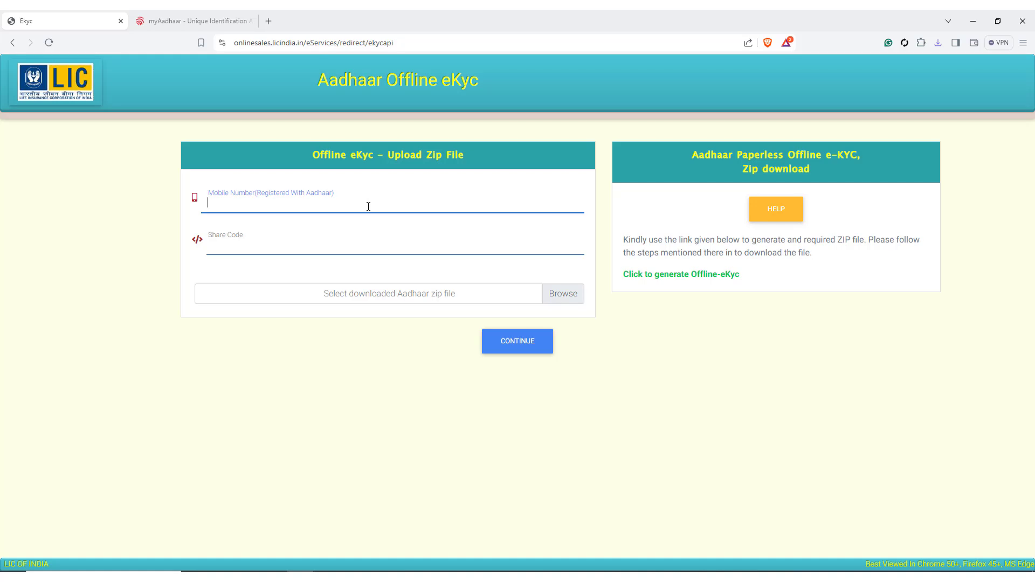
Enter the registered mobile number and share code, attach the Aadhaar ZIP, and submit it for KYC
type("9")
key("Tab")
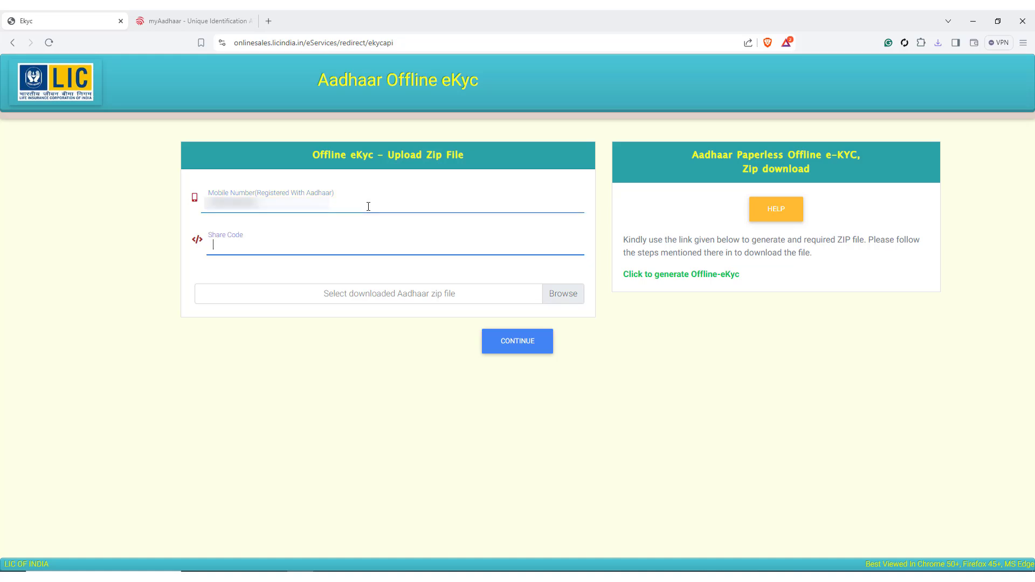
type("1111")
left_click(563, 296)
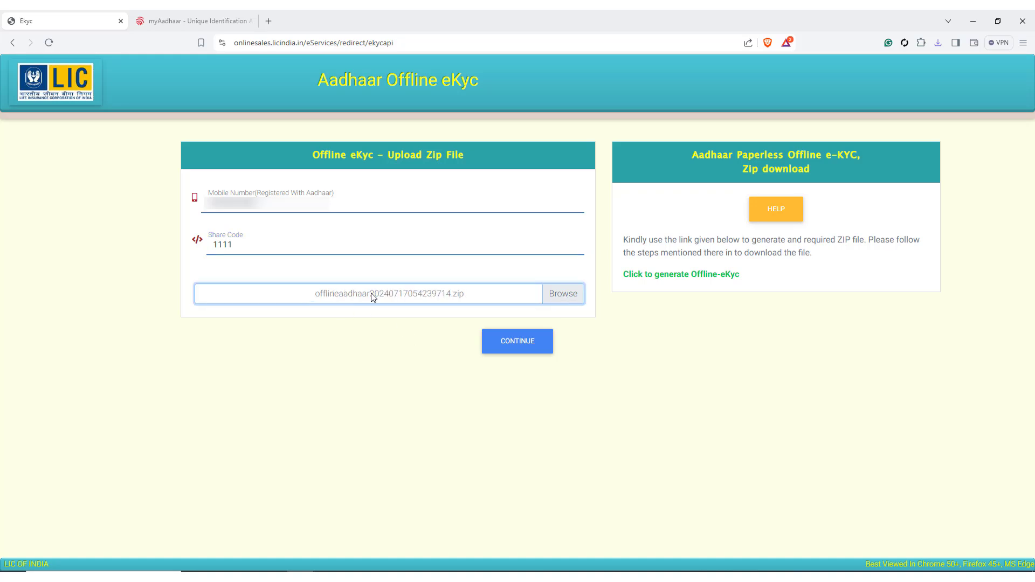
left_click(522, 351)
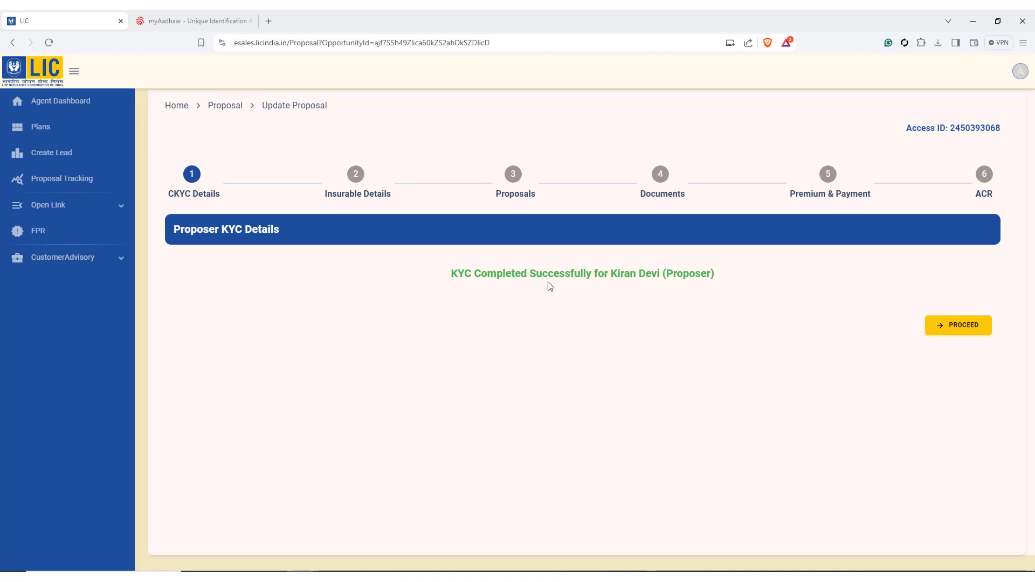
Proceed to Insurable Details and review the pre-filled father's and mother's names
left_click(961, 335)
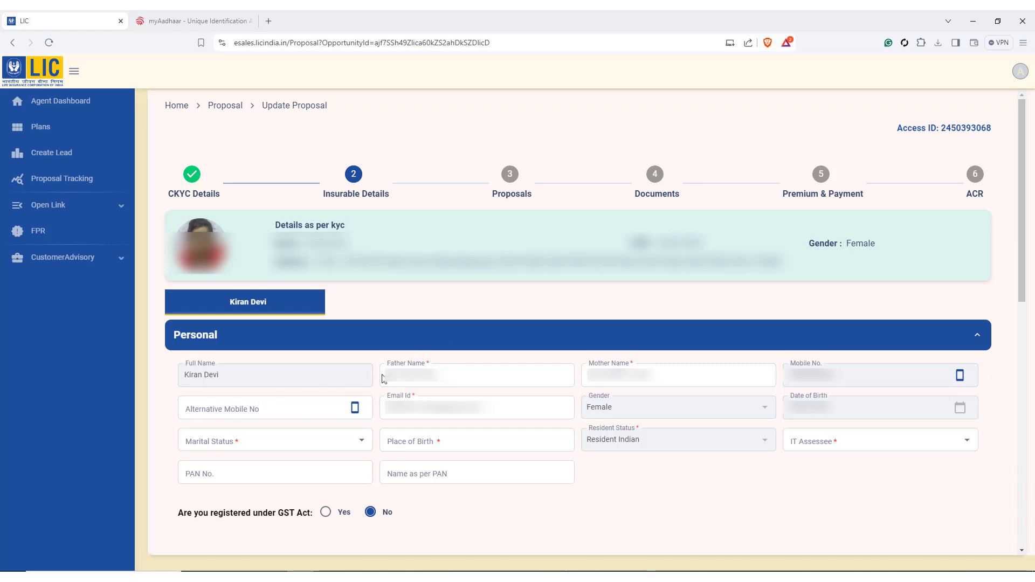
left_click_drag(468, 373, 385, 374)
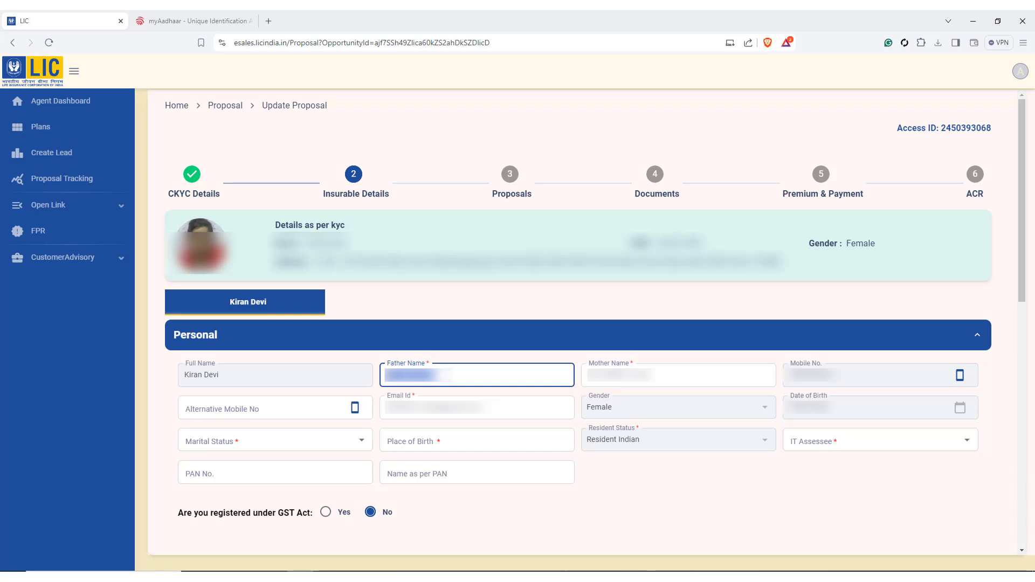
left_click(415, 375)
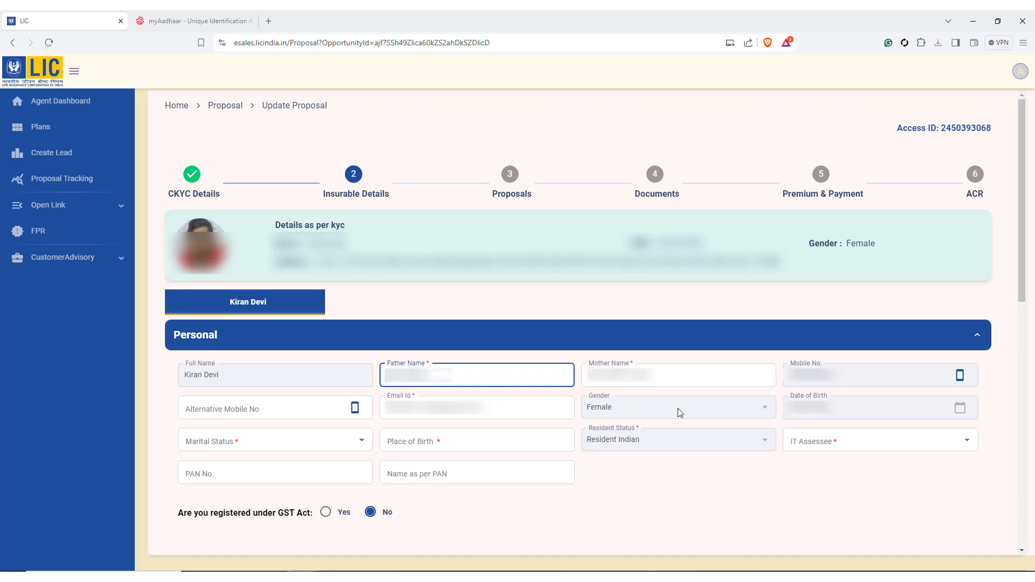
triple_click(672, 381)
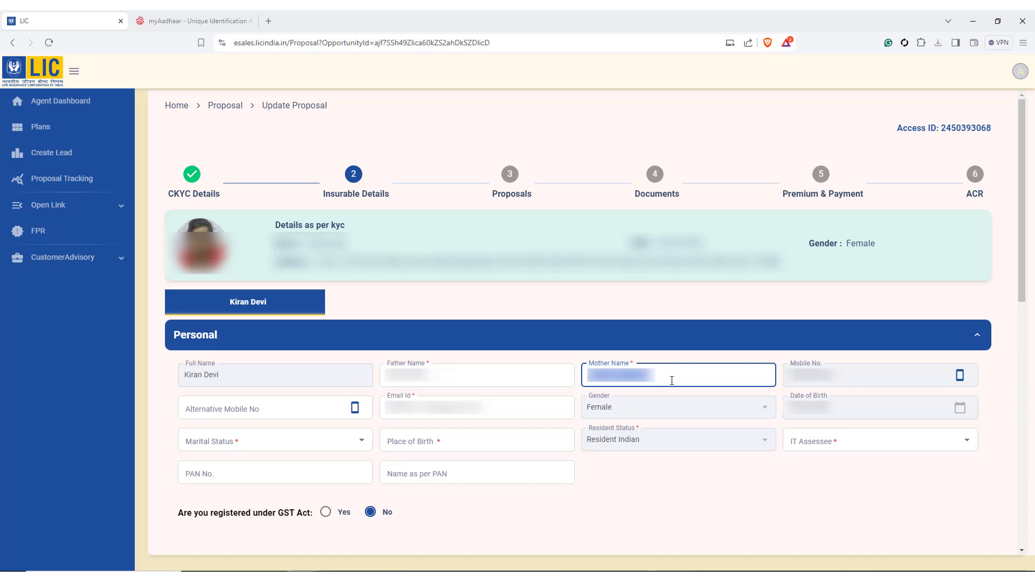
left_click(447, 418)
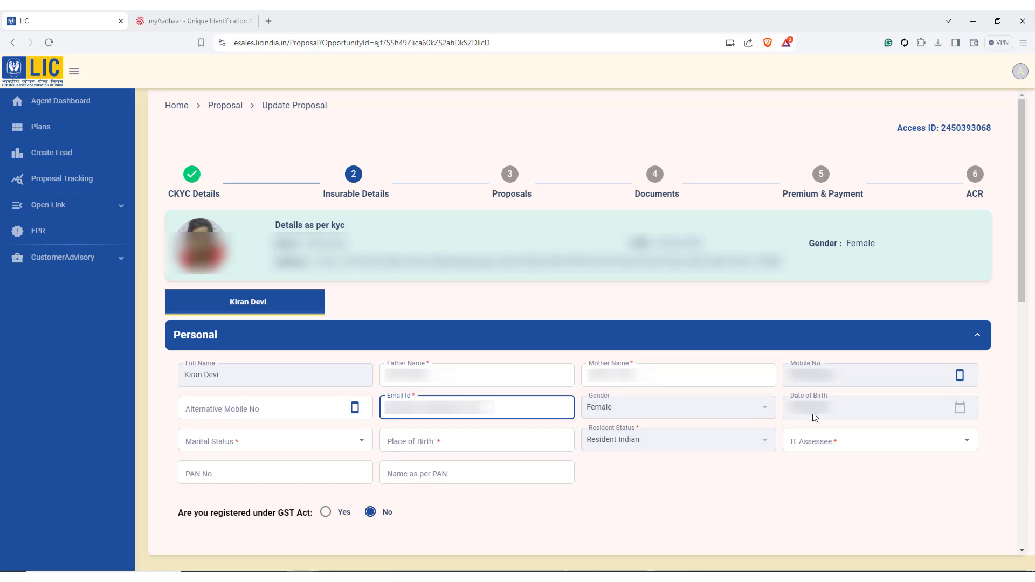
Set marital status to Married, enter the spouse's name and place of birth DELHI
left_click(362, 445)
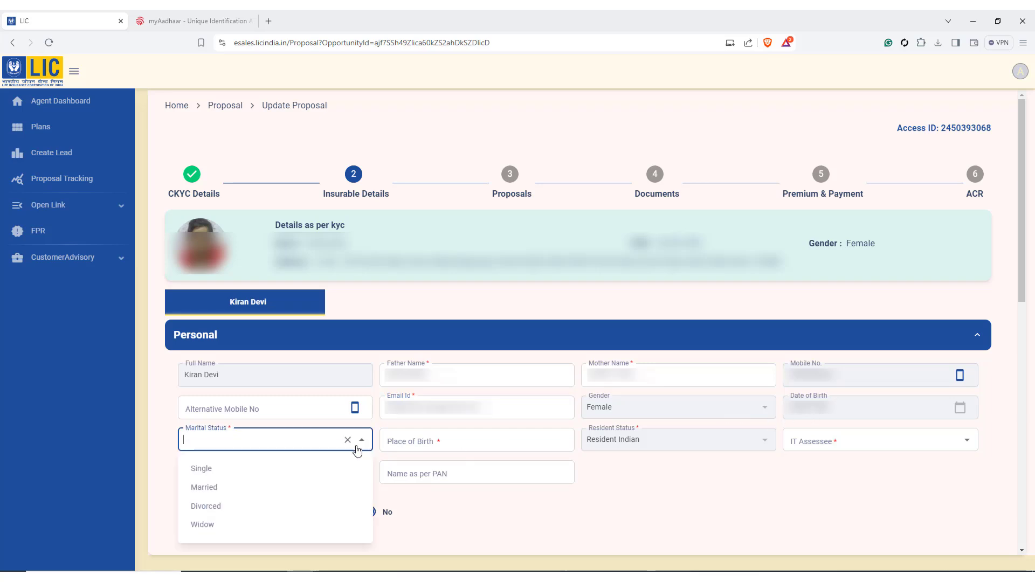
left_click(262, 498)
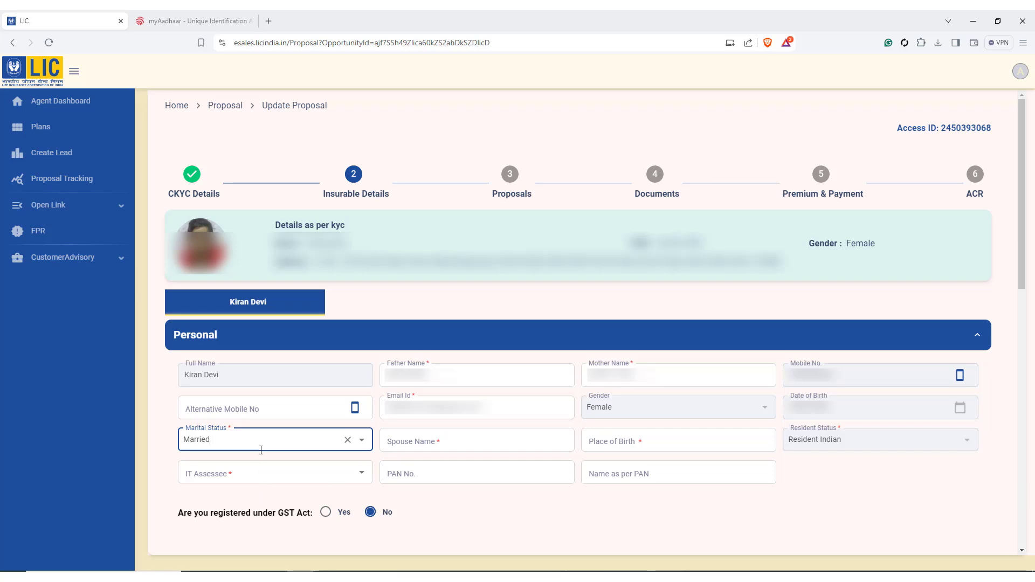
left_click(435, 445)
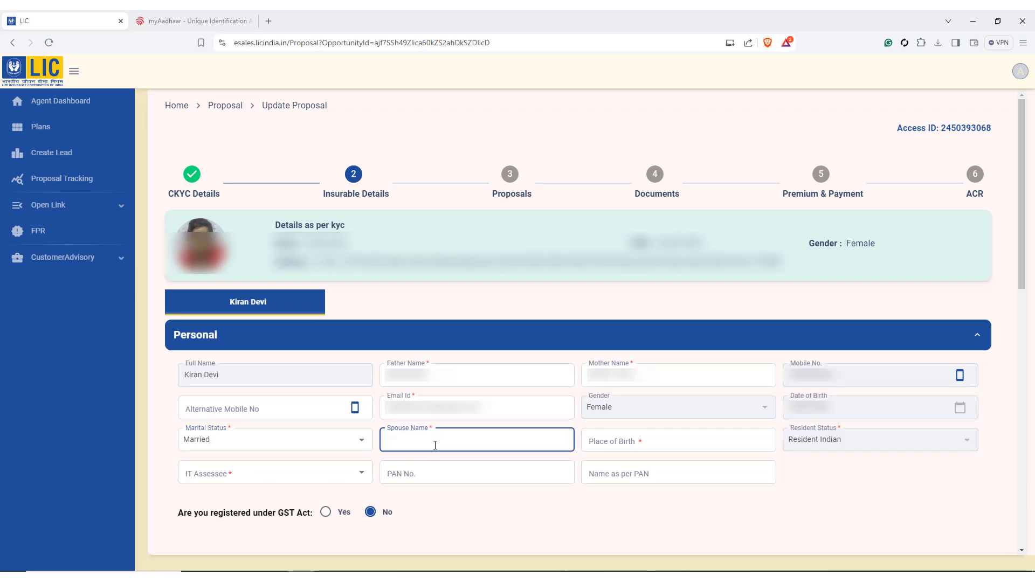
left_click(604, 440)
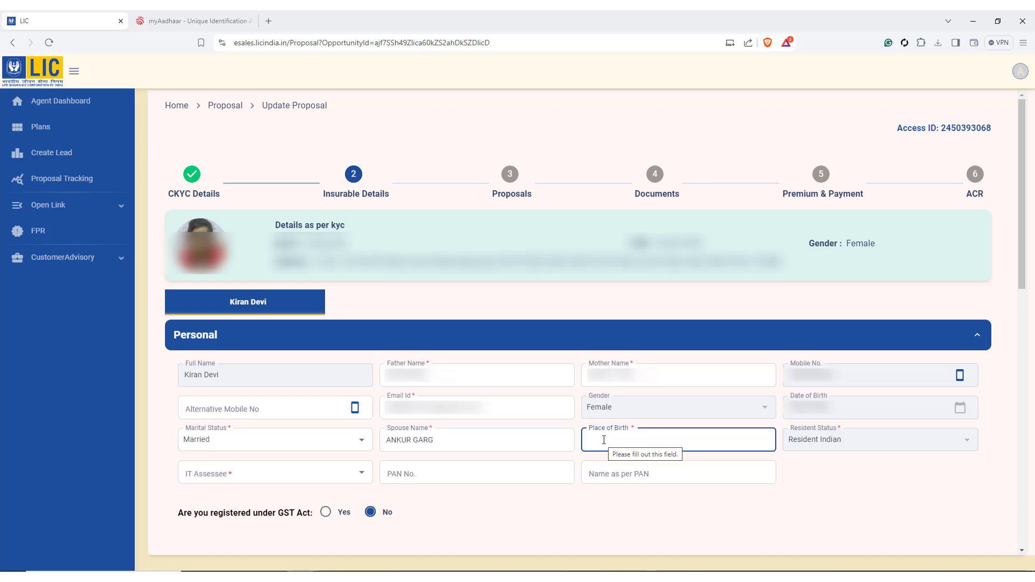
type("DELHI")
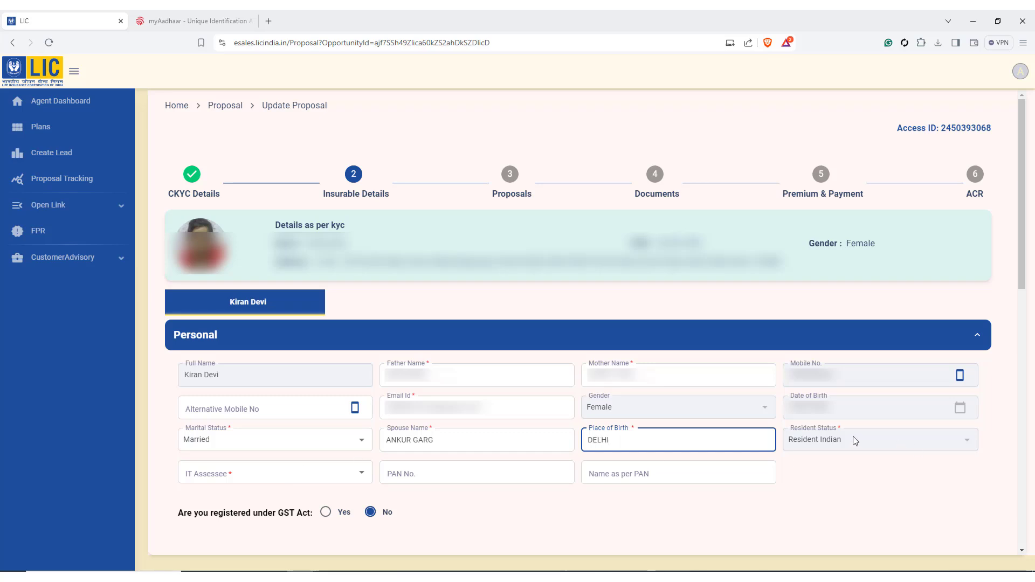
Mark the proposer as an IT assessee and enter the PAN number and name as per PAN
left_click(362, 475)
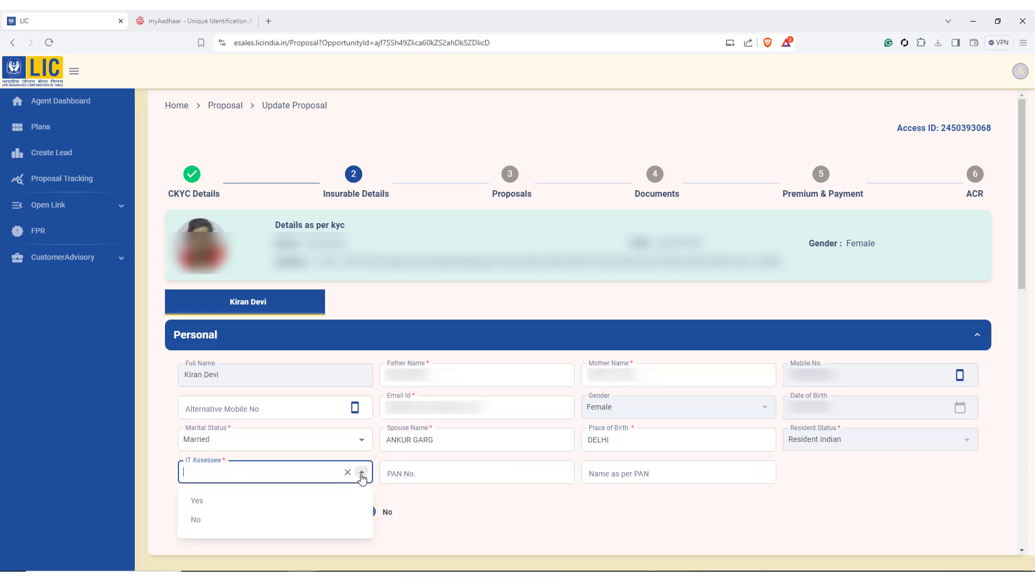
left_click(332, 502)
left_click(411, 474)
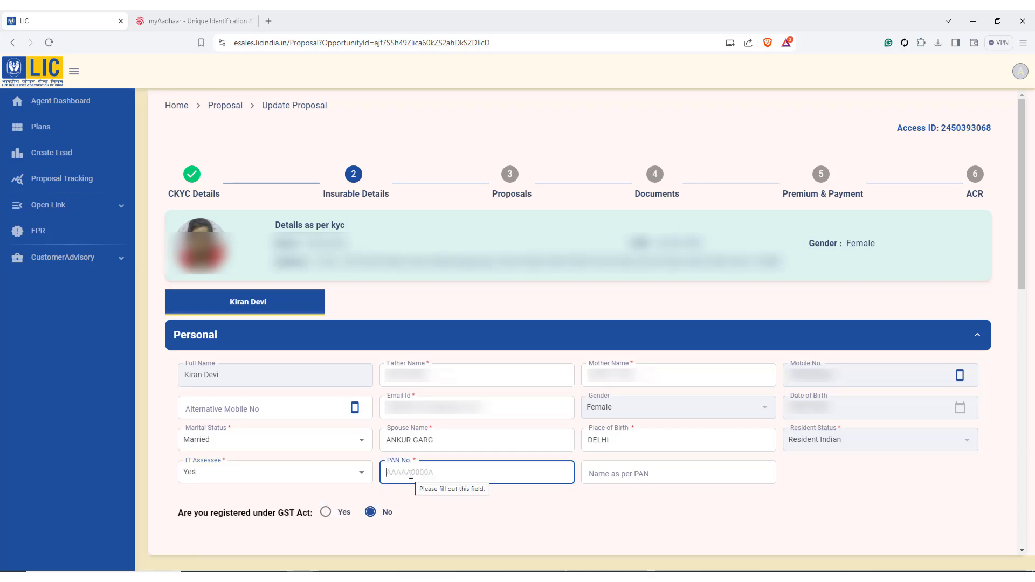
type("AAAAA0000A")
left_click(603, 473)
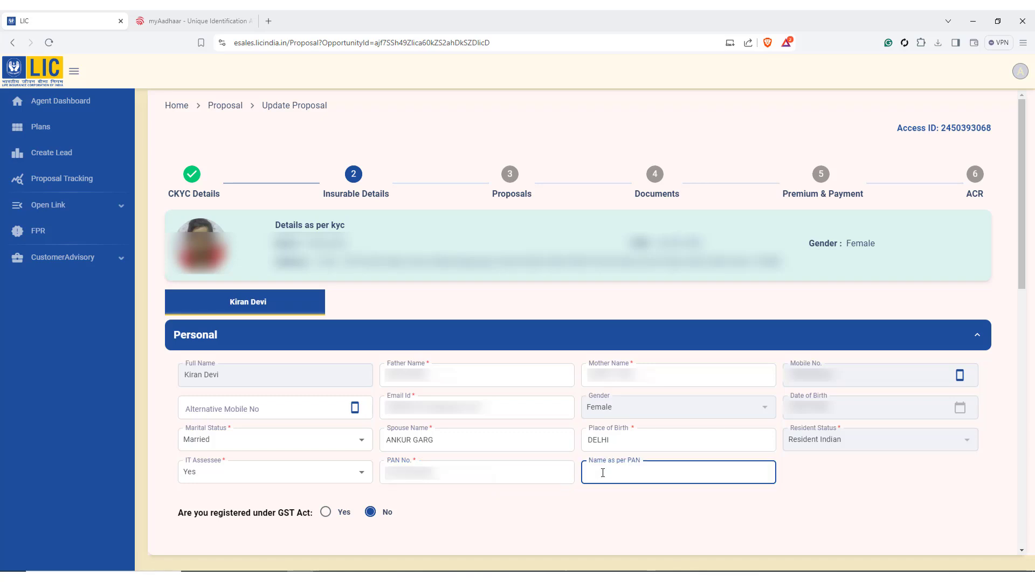
Answer Yes to delivery history and enter the husband's full name
scroll(763, 449, "down", 7)
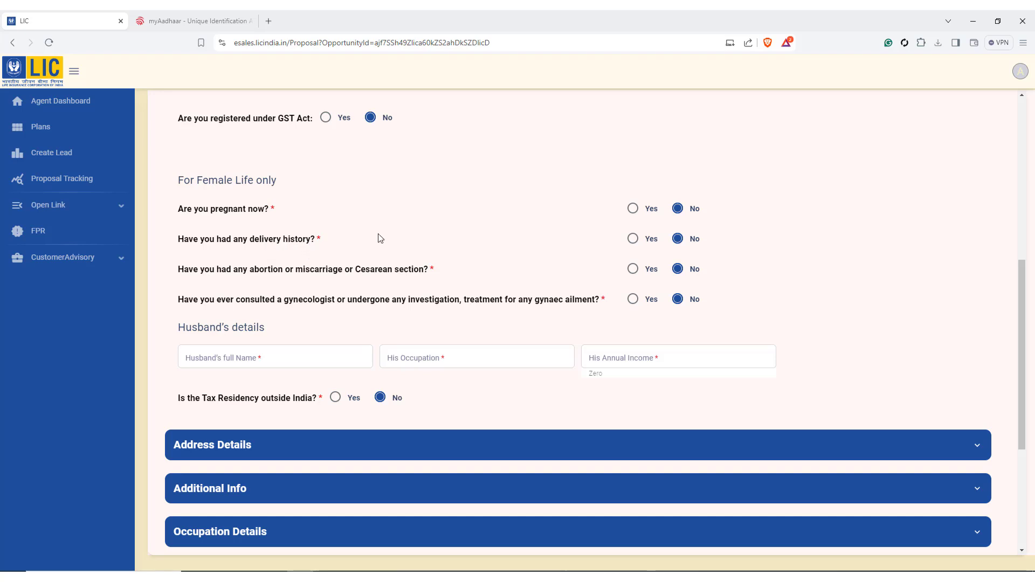
left_click(634, 239)
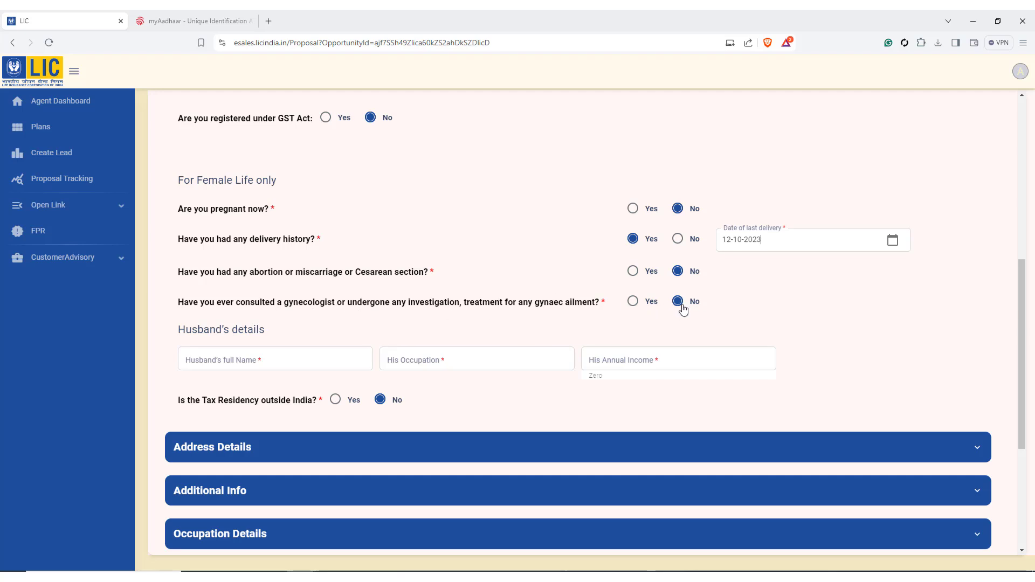
left_click(267, 358)
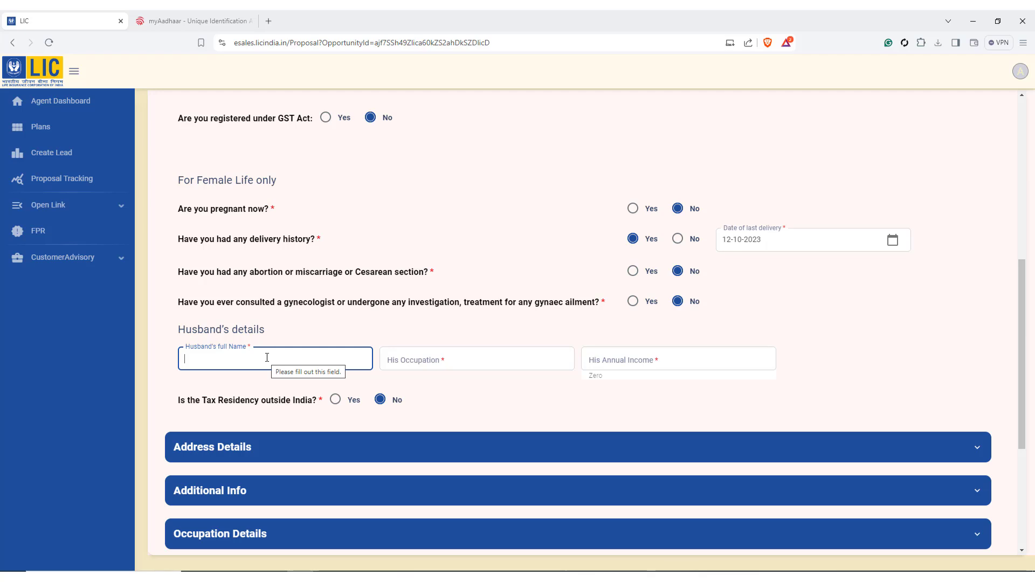
Enter husband's occupation BUSINESS and annual income 4,50,000, then expand Address Details
key("Tab")
type("BUSINESS")
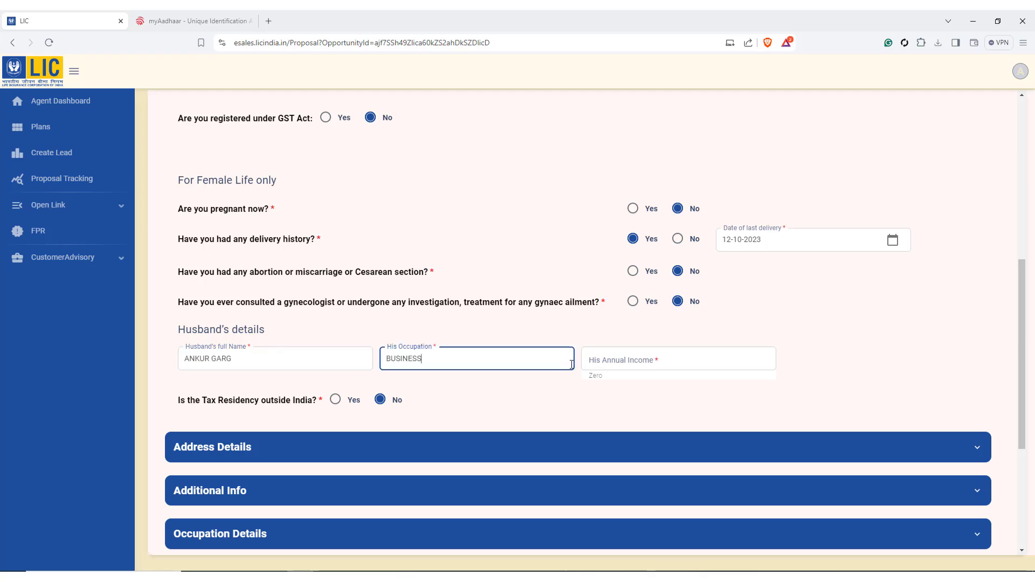
left_click(611, 366)
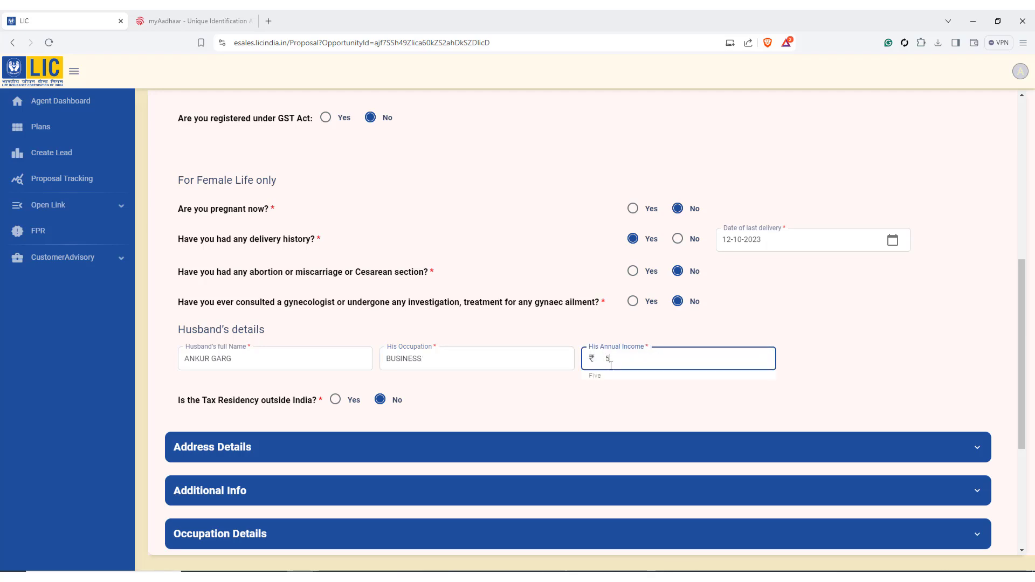
key("BackSpace")
type("4,50,000")
left_click(779, 375)
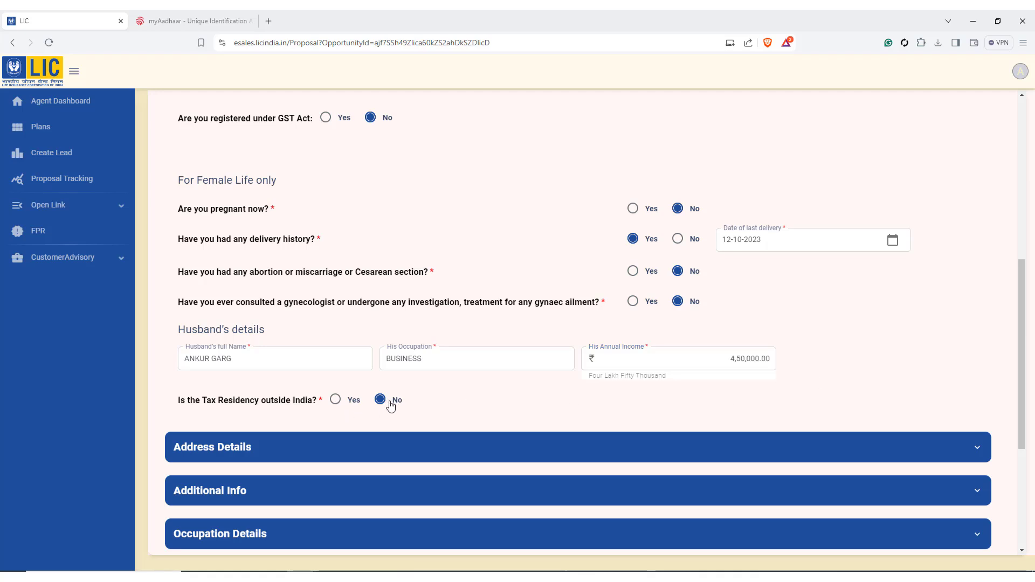
left_click(419, 447)
scroll(534, 356, "down", 4)
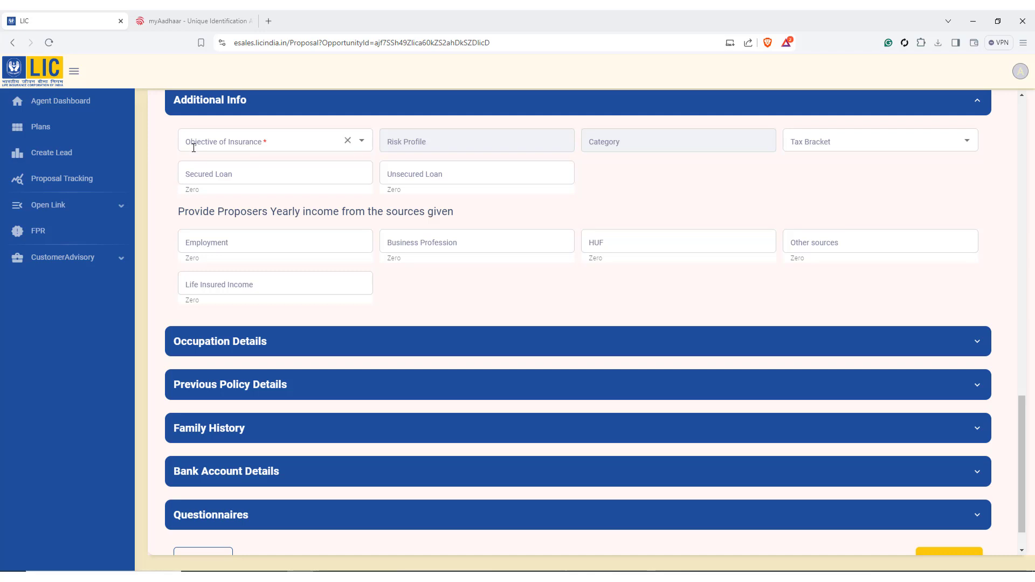
Set the insurance objective to Risk Coverage with savings and the tax bracket to 0%
left_click(361, 141)
left_click(302, 168)
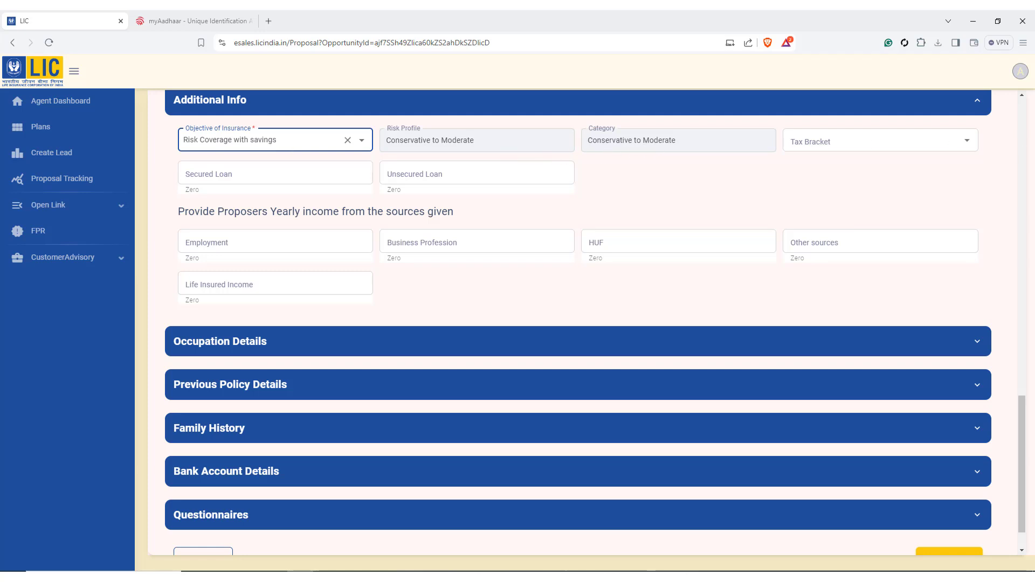
left_click(967, 142)
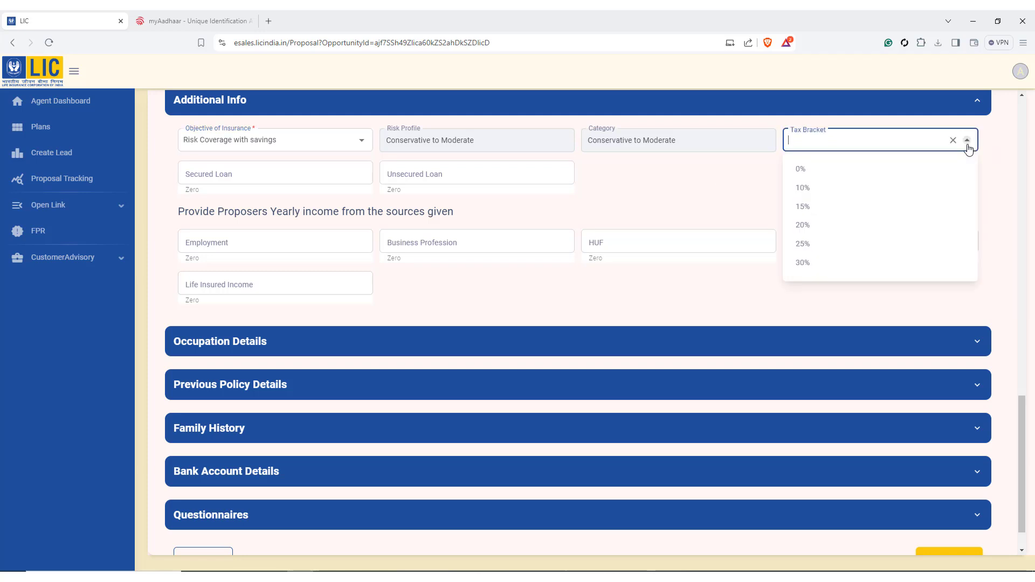
left_click(845, 174)
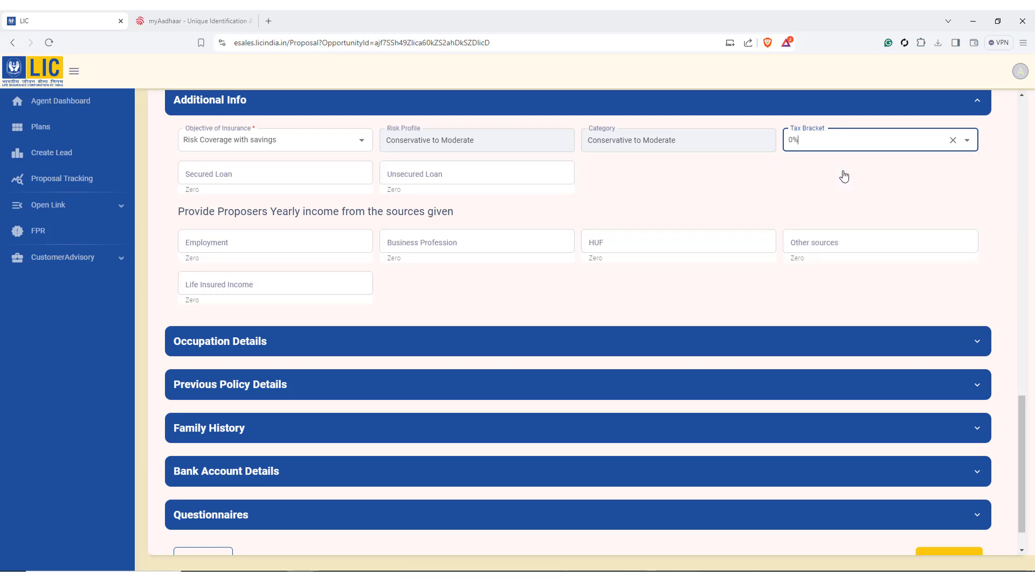
Leave the loan amounts blank and record 350000 yearly income from Other sources
left_click(254, 175)
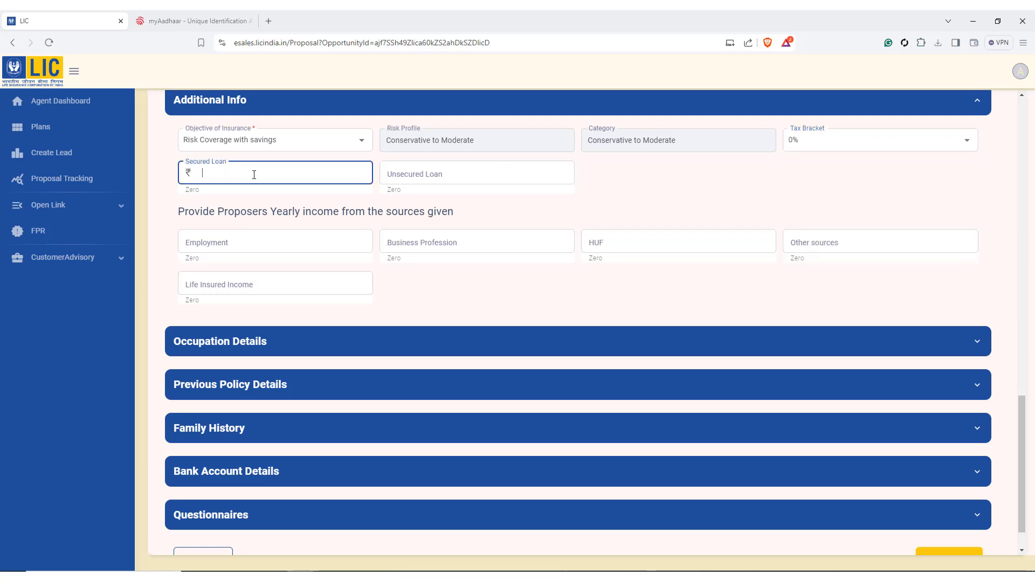
left_click(410, 175)
key("shift+Tab")
left_click(435, 180)
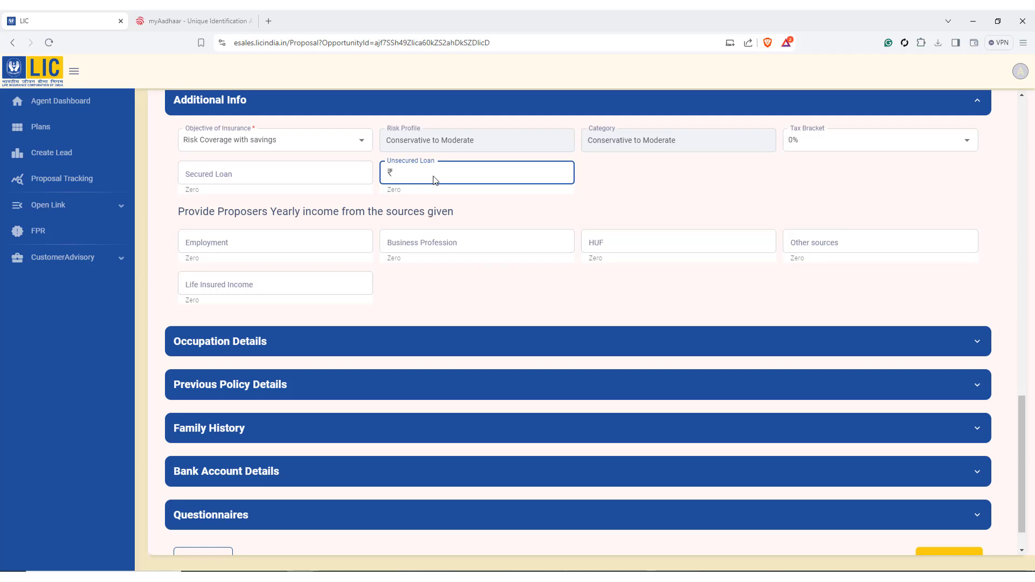
left_click(371, 216)
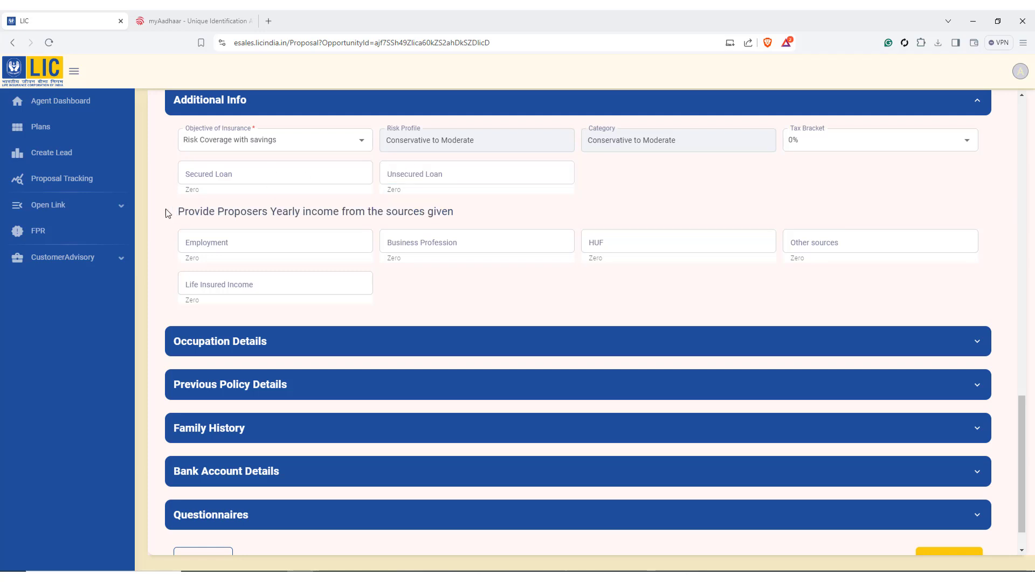
left_click_drag(184, 212, 454, 215)
left_click(452, 216)
left_click(331, 248)
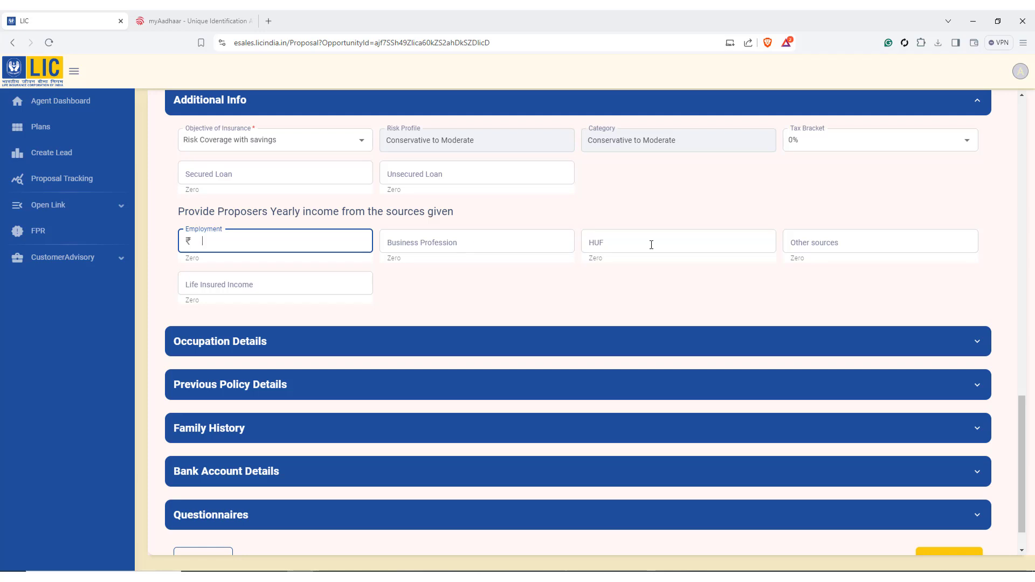
left_click(822, 246)
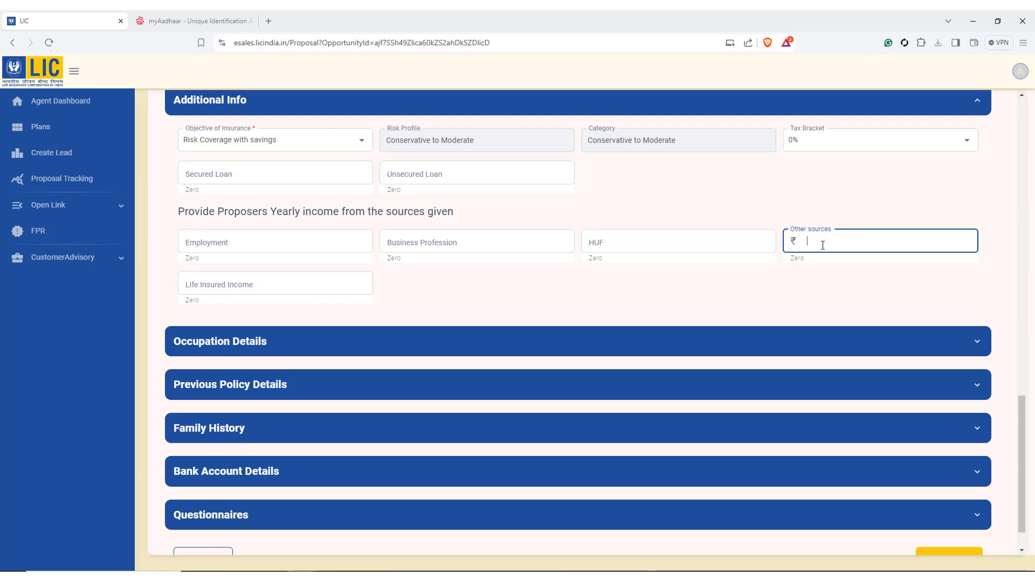
type("350000")
left_click(588, 288)
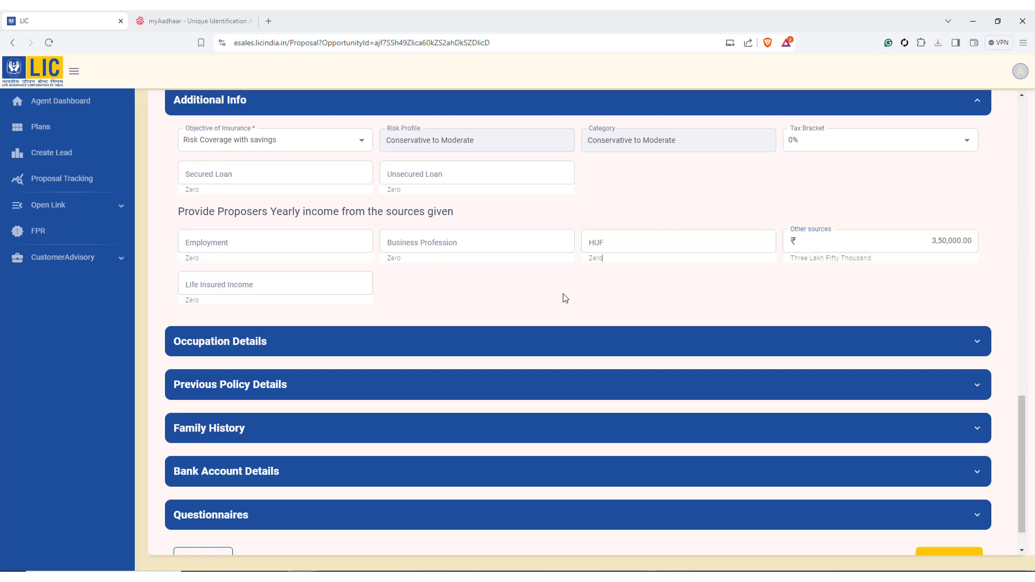
Expand Occupation Details and set the present occupation to Housewife
left_click(410, 341)
scroll(377, 302, "down", 2)
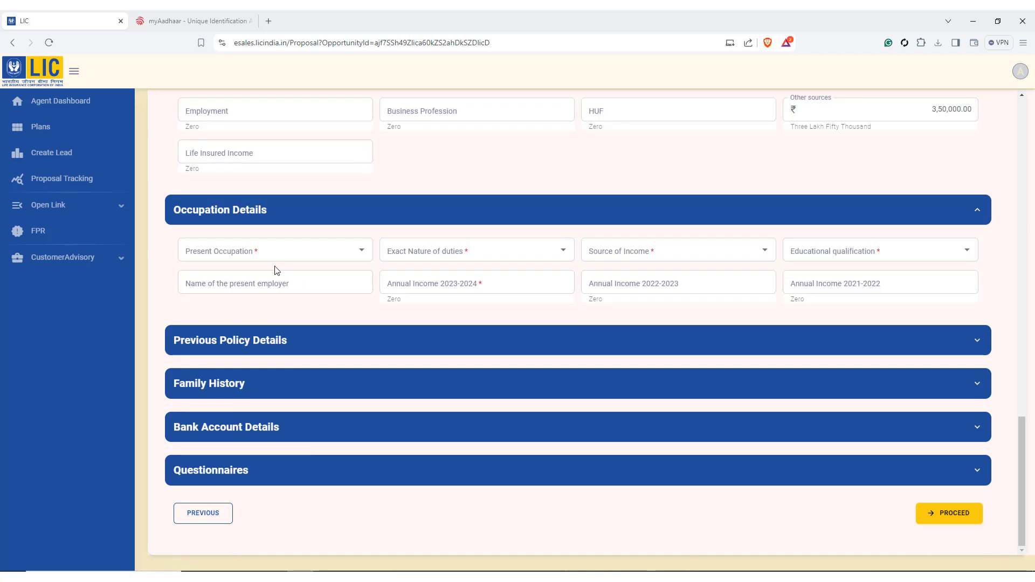
left_click(244, 255)
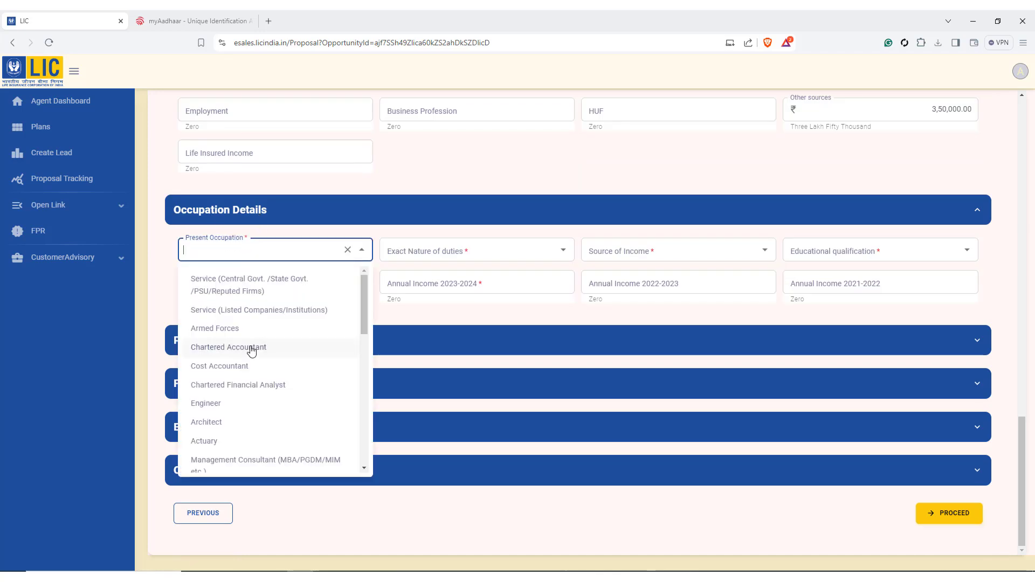
scroll(254, 432, "down", 5)
scroll(255, 438, "up", 2)
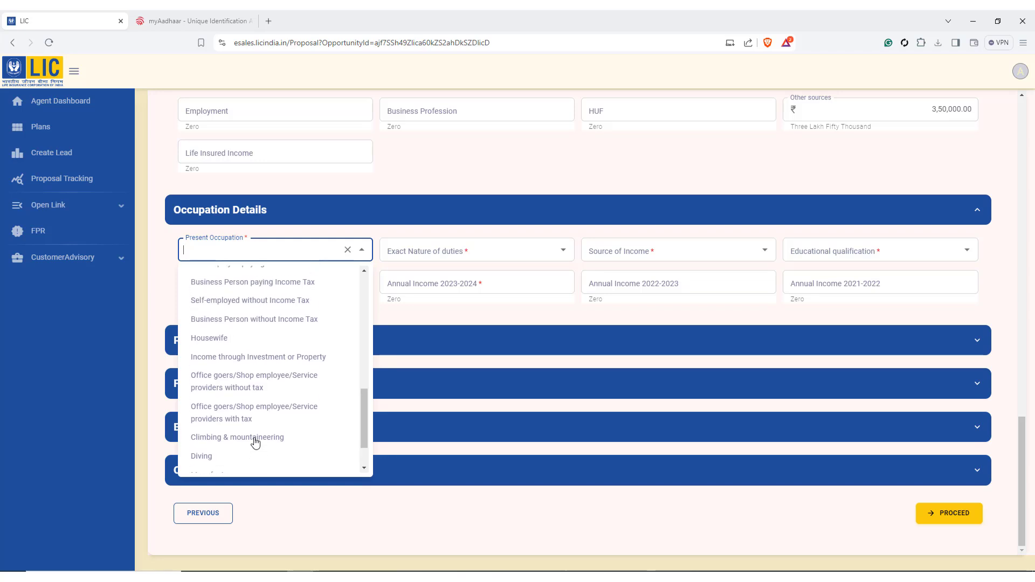
scroll(257, 426, "up", 3)
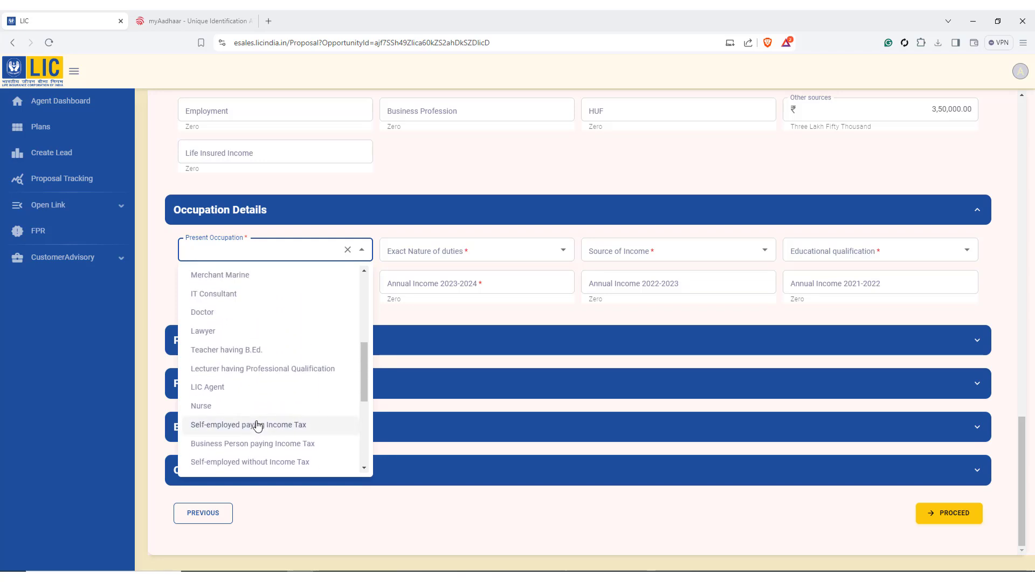
scroll(254, 429, "down", 1)
scroll(241, 452, "up", 1)
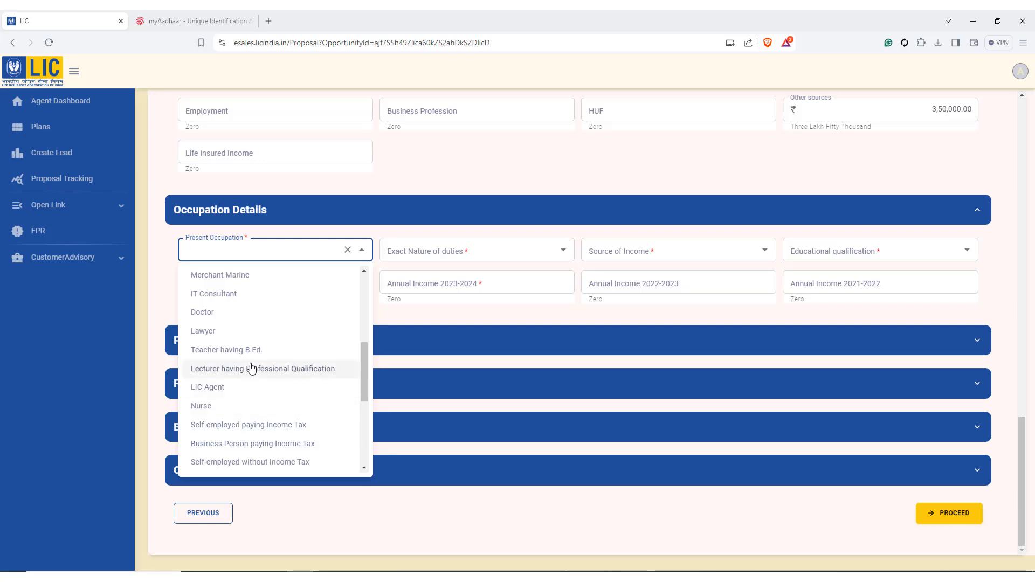
scroll(251, 368, "up", 3)
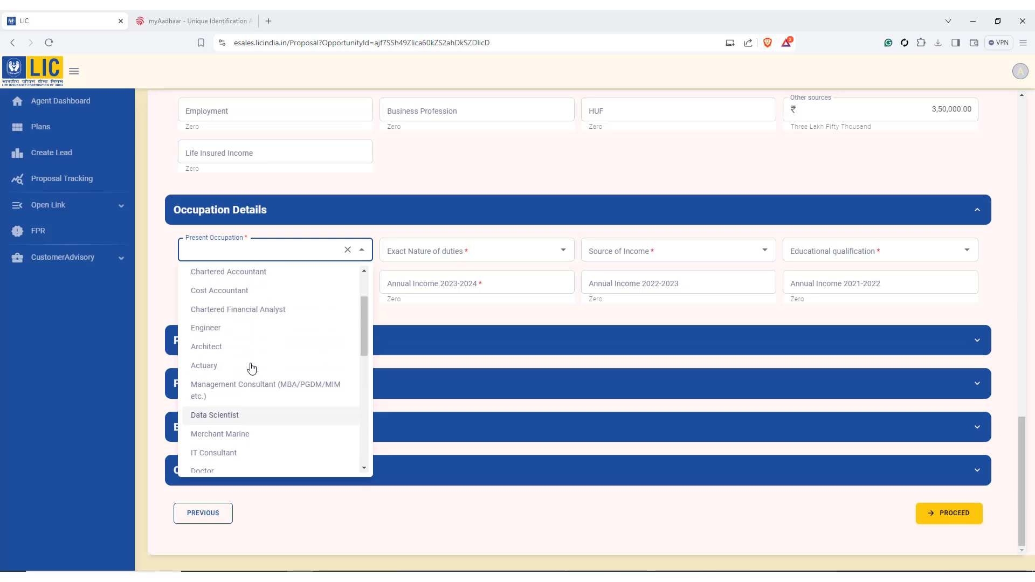
scroll(251, 368, "down", 3)
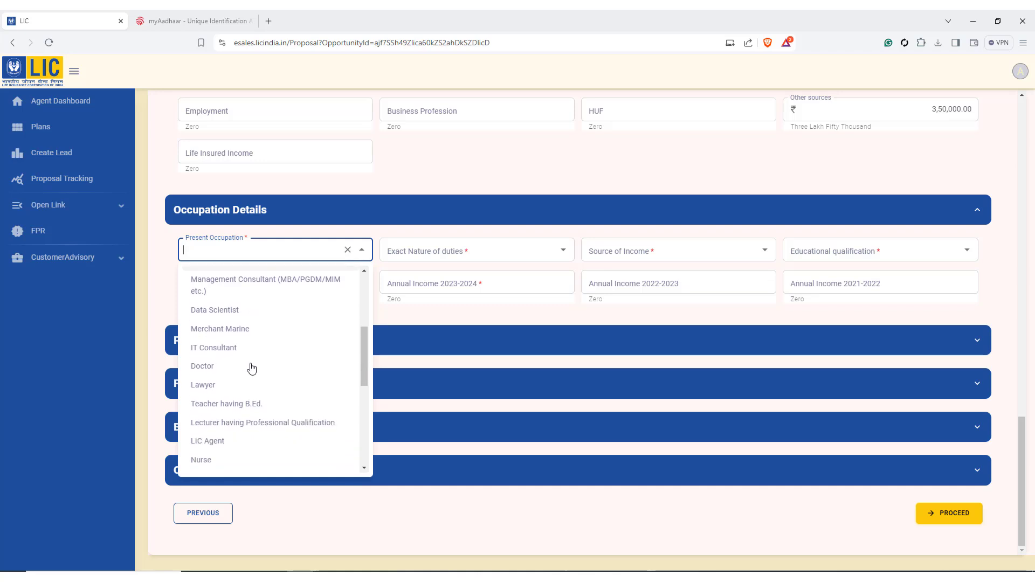
scroll(252, 368, "down", 2)
left_click(216, 446)
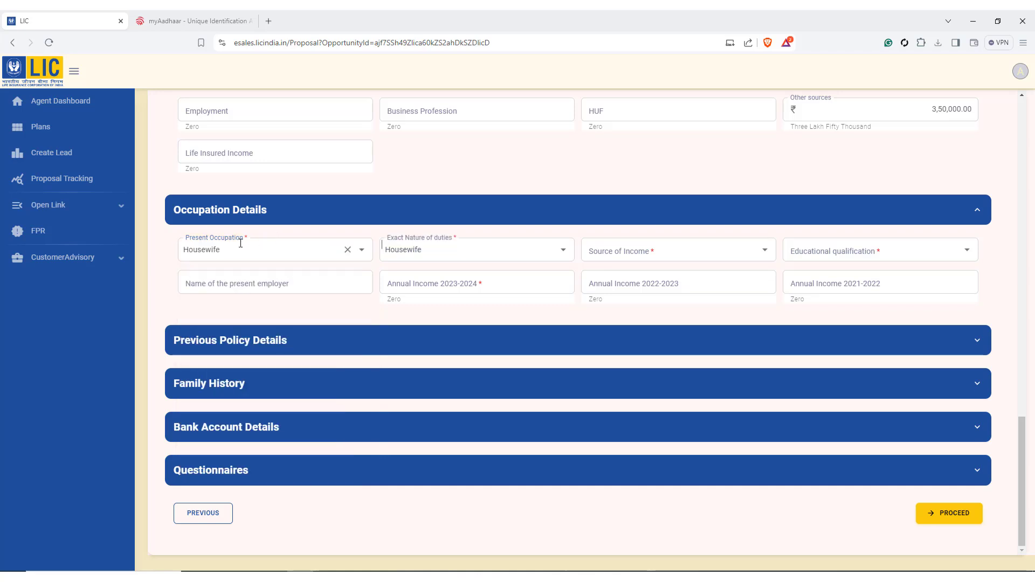
Choose Husband's Income as source, SSC/10th education, and enter 350000 for 2023-2024 income
left_click(640, 249)
left_click(639, 281)
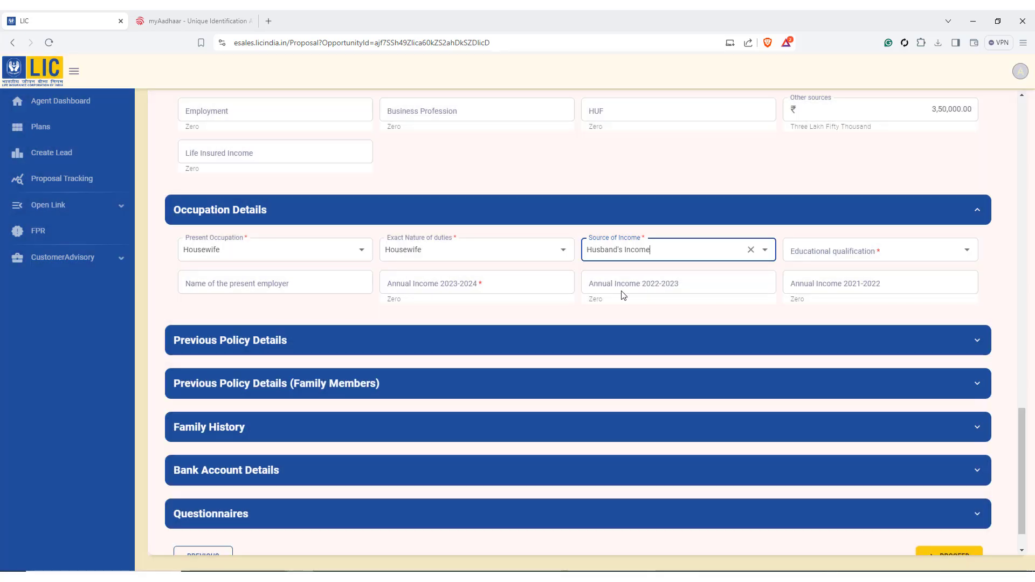
left_click(809, 251)
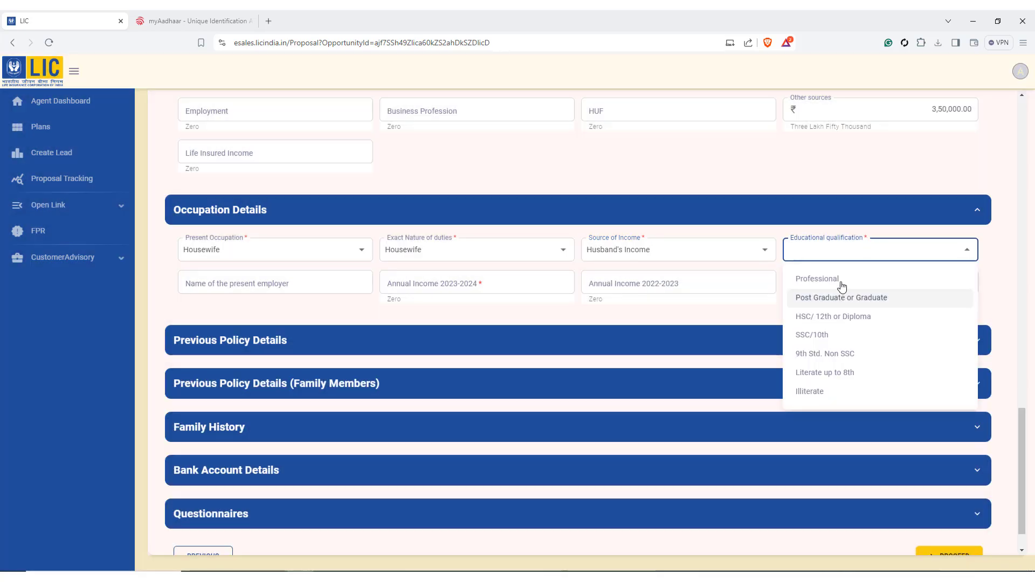
left_click(840, 342)
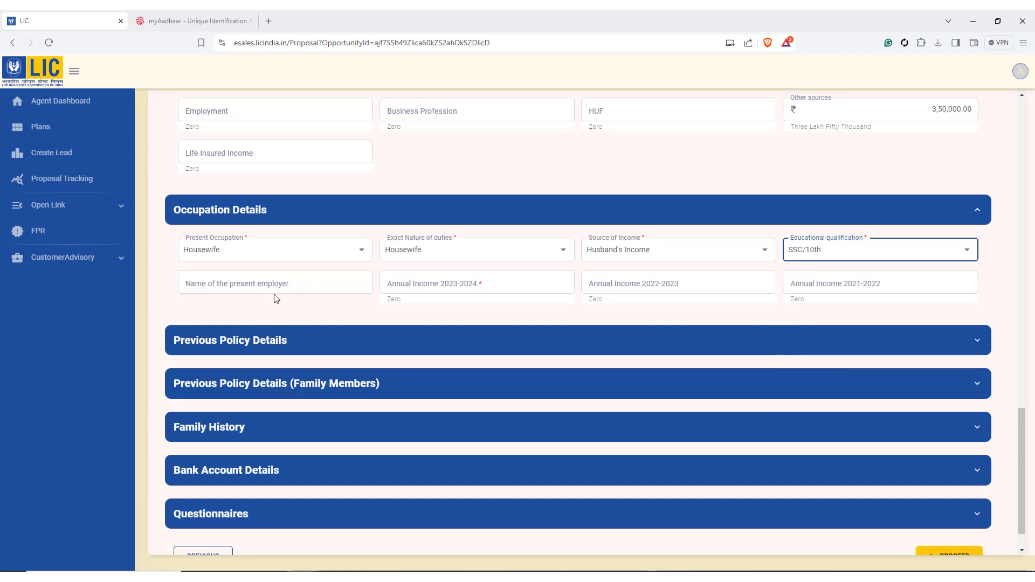
left_click(289, 287)
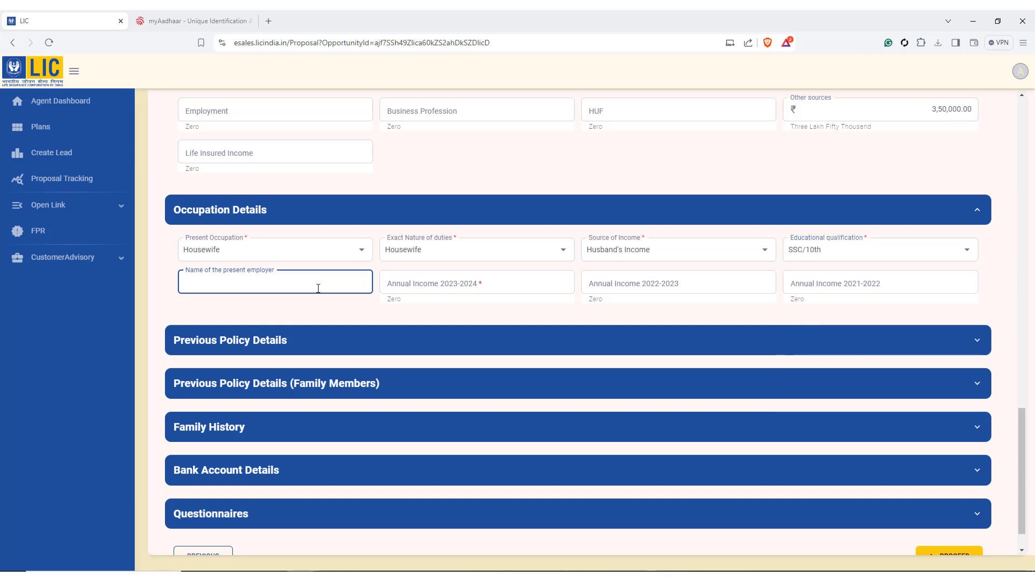
left_click(454, 285)
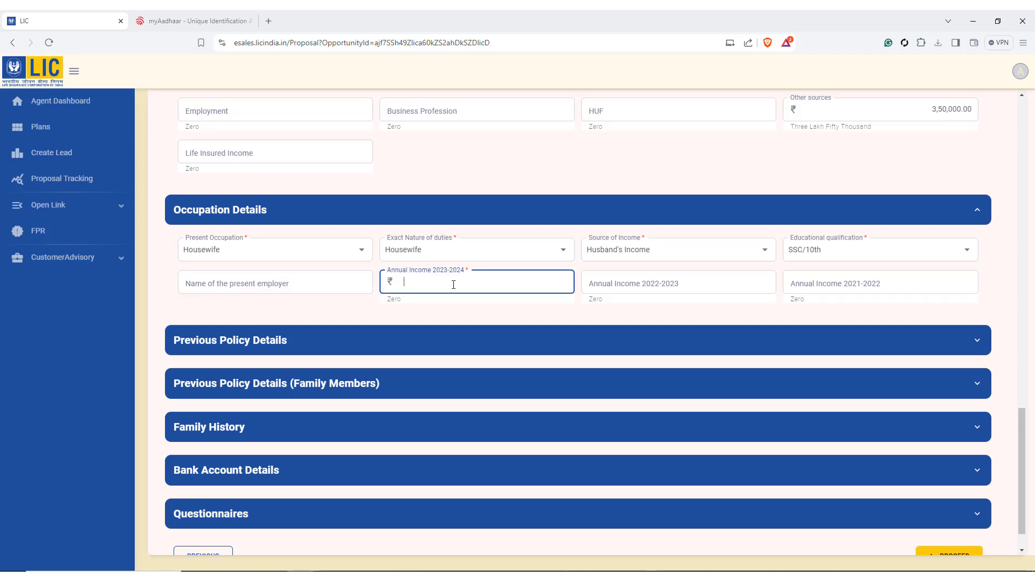
type("350000")
Tick both no-existing-policy declarations for LIC and other insurers, then check the family members' policy section
left_click(226, 340)
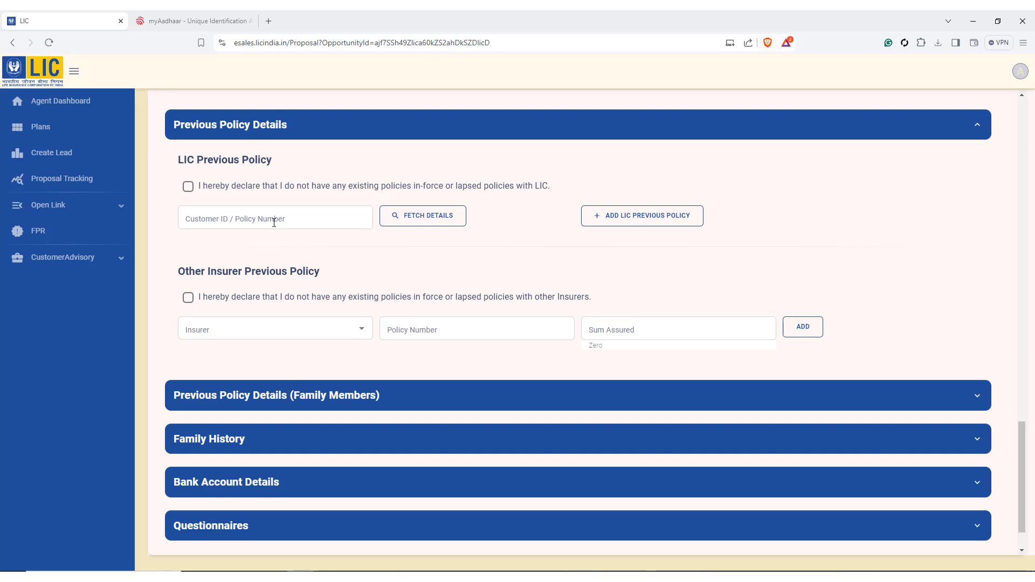
left_click(188, 186)
left_click(188, 263)
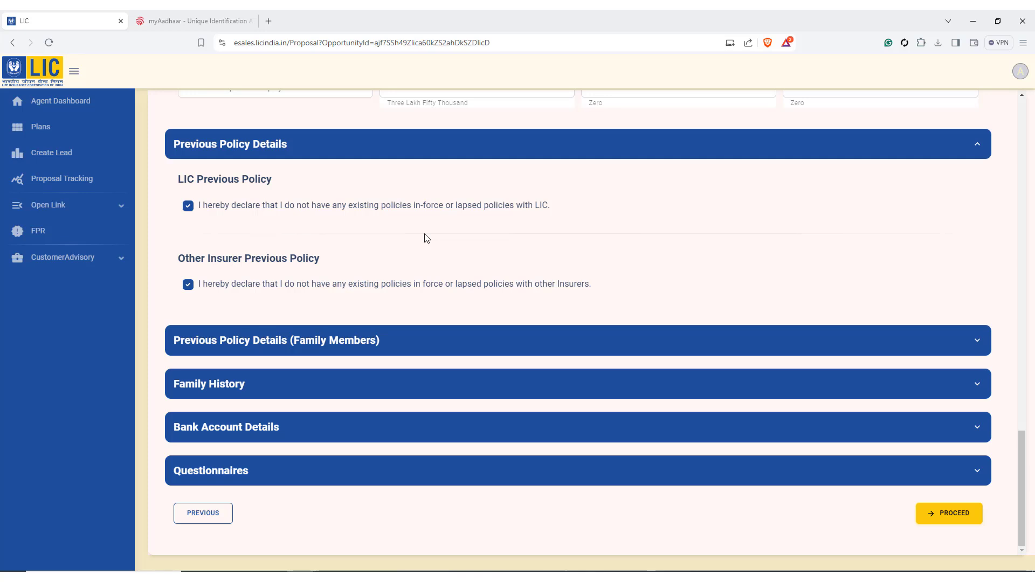
left_click(272, 345)
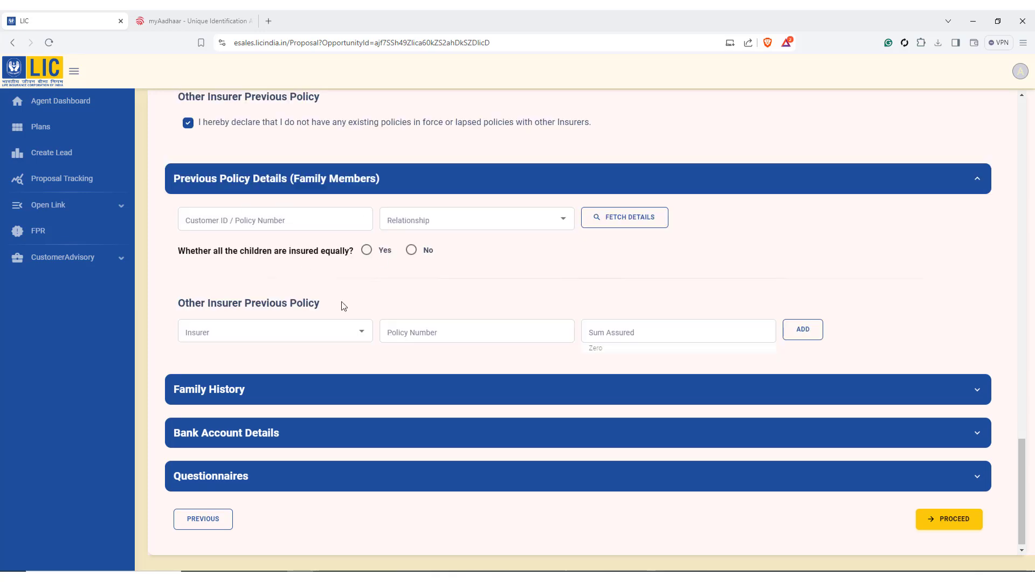
scroll(320, 291, "down", 1)
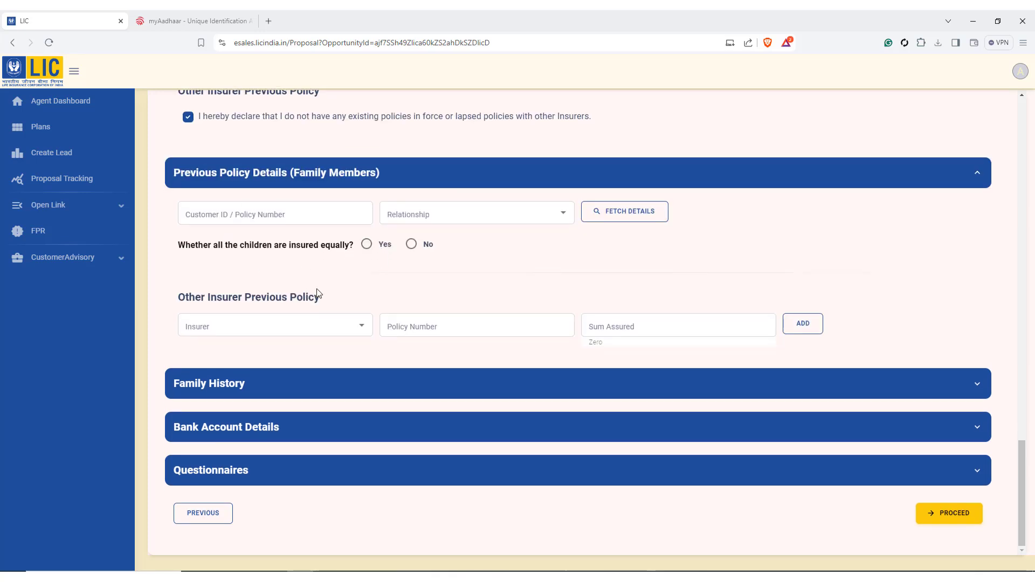
left_click(579, 178)
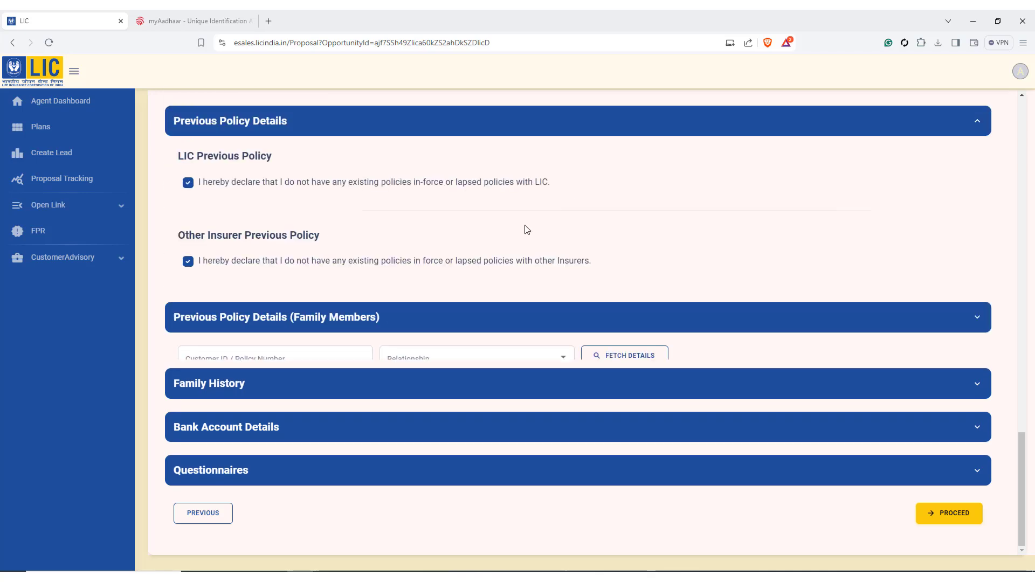
In Family History, mark the father as dead with his age at death and cause MURDER
left_click(325, 388)
scroll(325, 389, "down", 2)
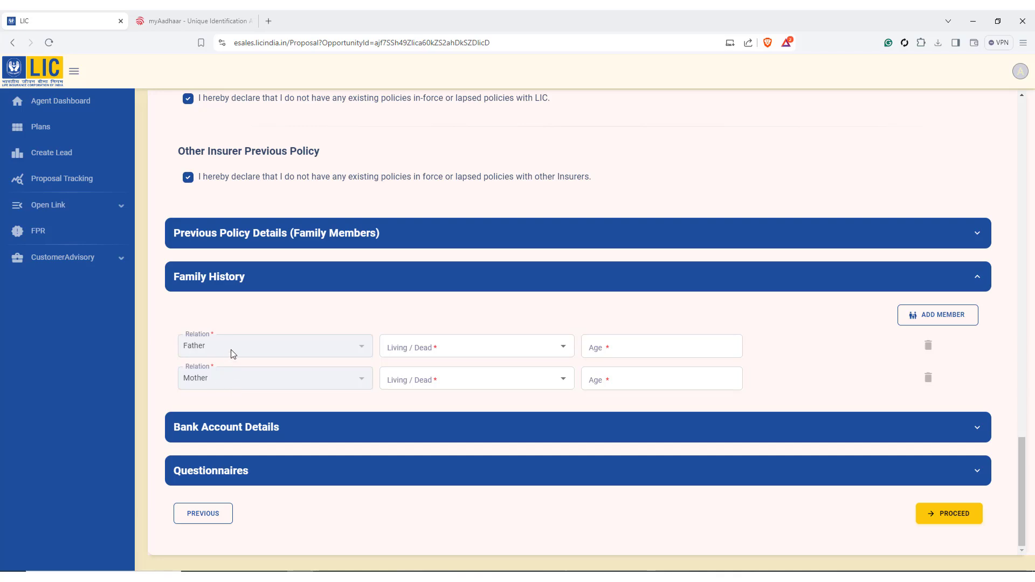
left_click(457, 354)
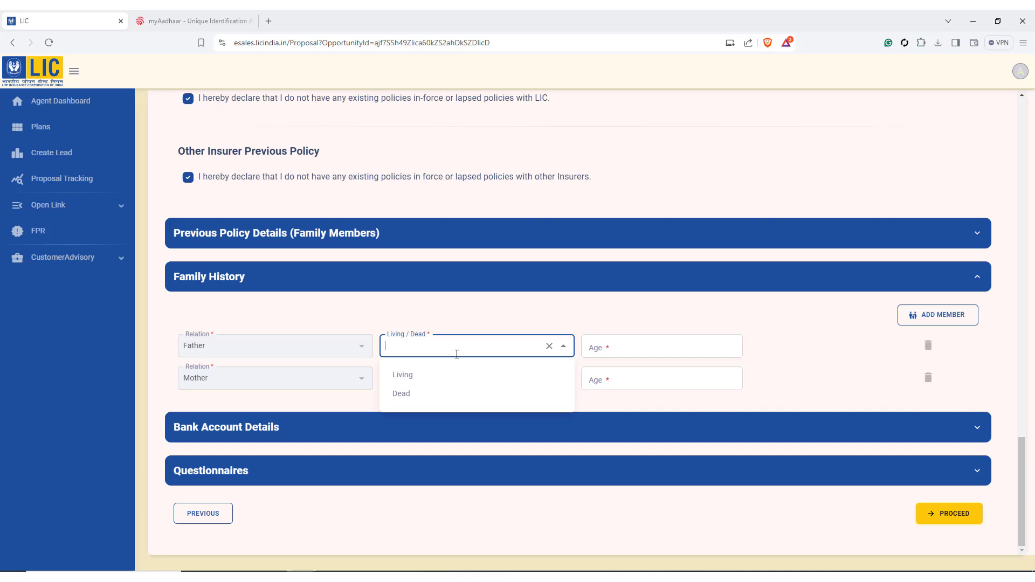
left_click(424, 396)
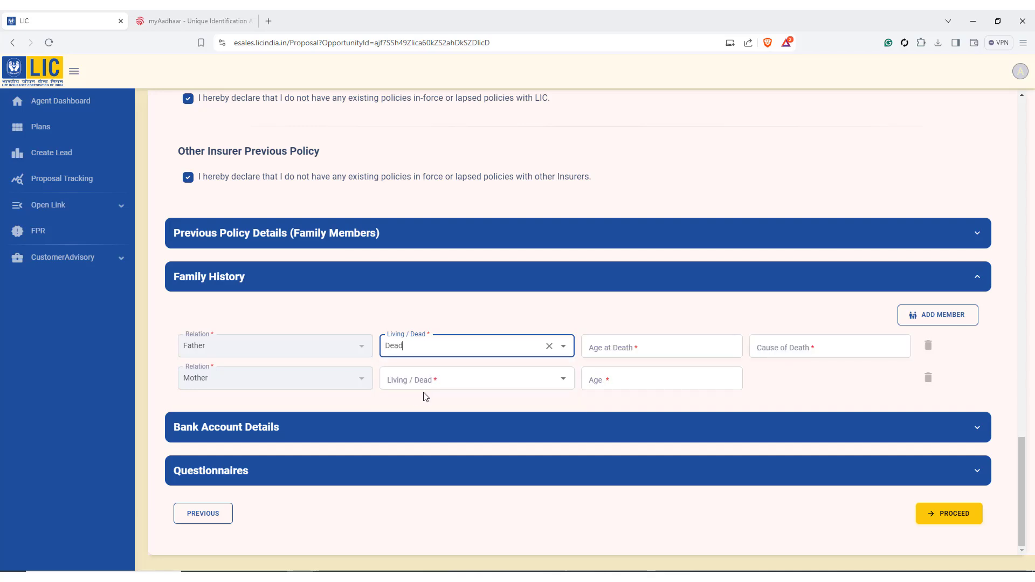
left_click(607, 348)
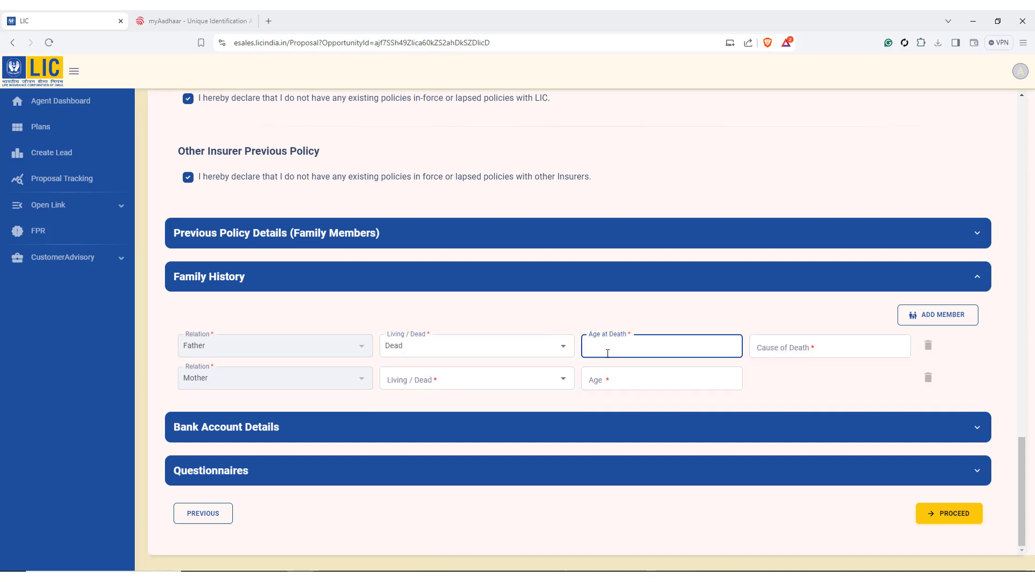
type("40")
left_click(774, 348)
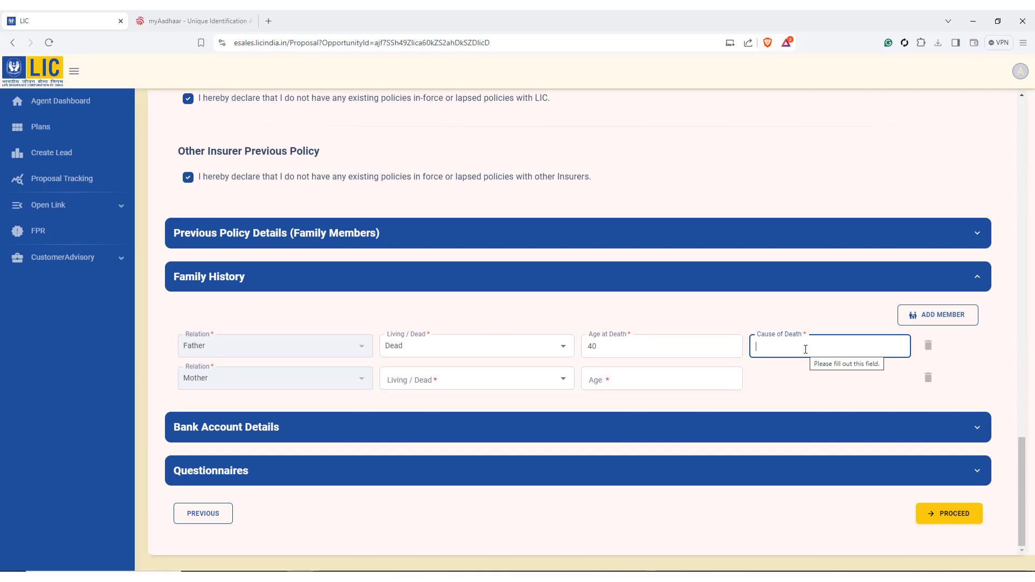
type("MURDER")
left_click(819, 321)
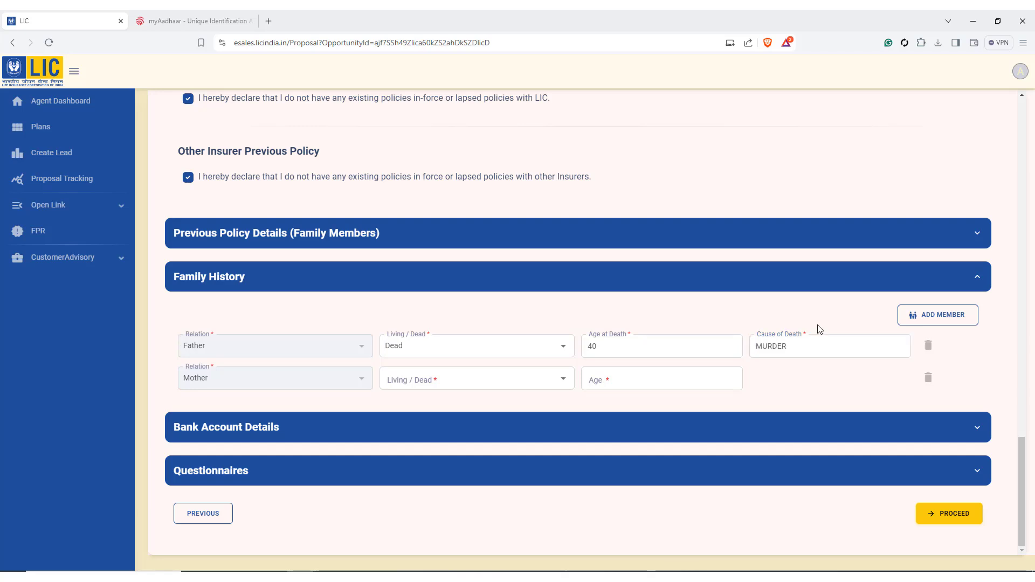
Record the mother as living, age 56, in Good health
left_click(455, 379)
left_click(493, 402)
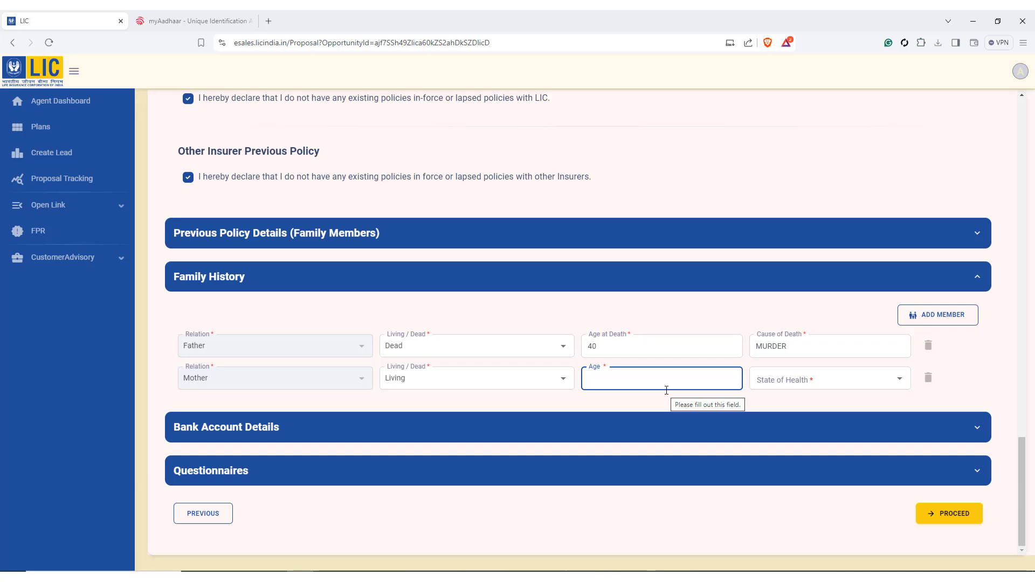
type("56")
key("Tab")
left_click(900, 379)
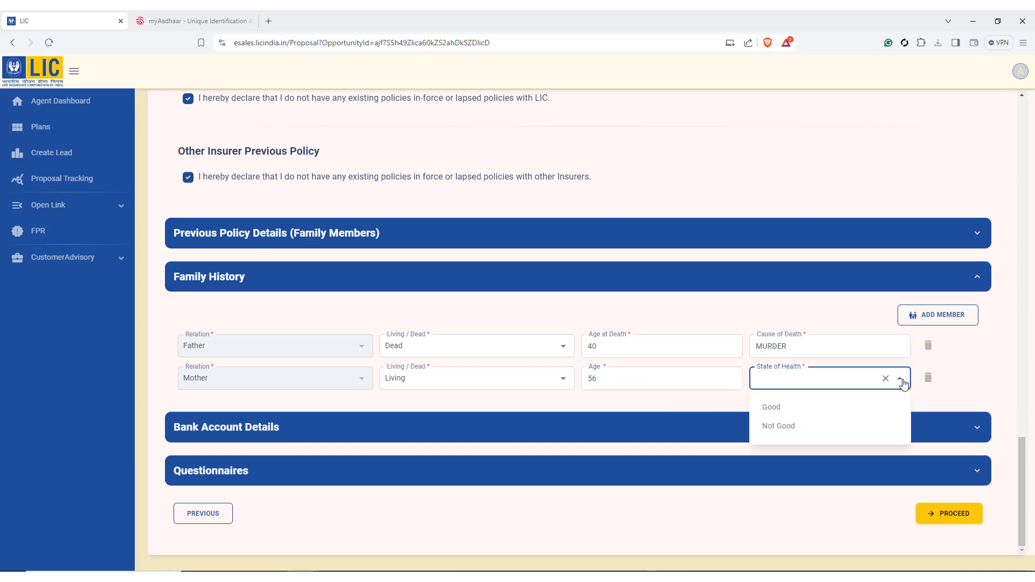
left_click(815, 410)
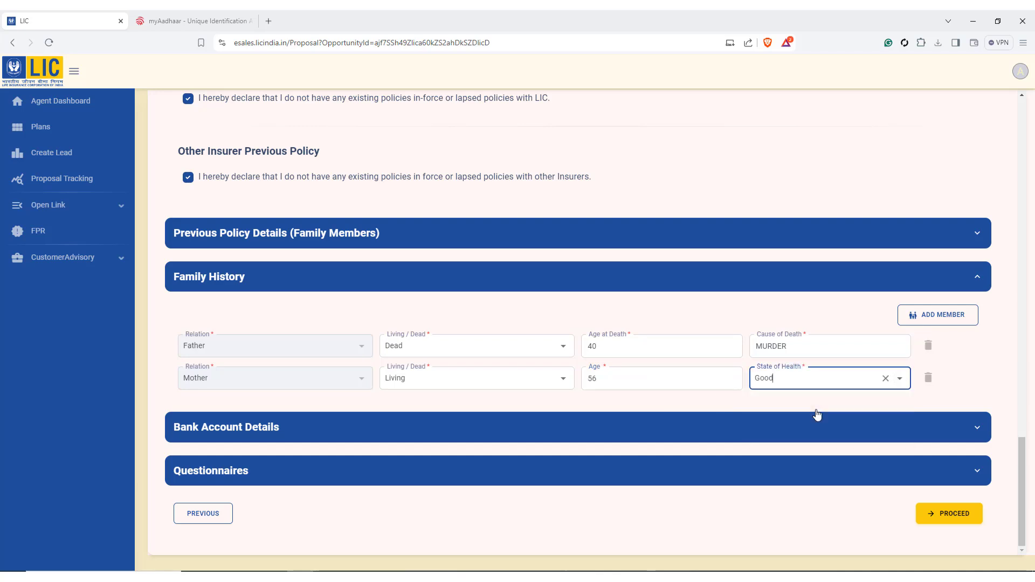
Add a Sister member as living, age 29, in Good health
left_click(942, 322)
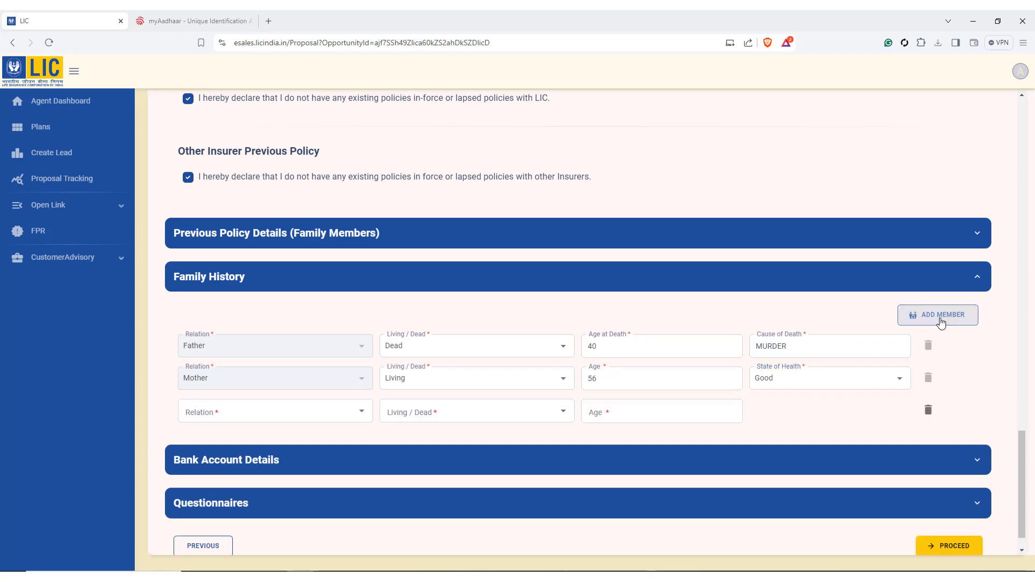
left_click(216, 497)
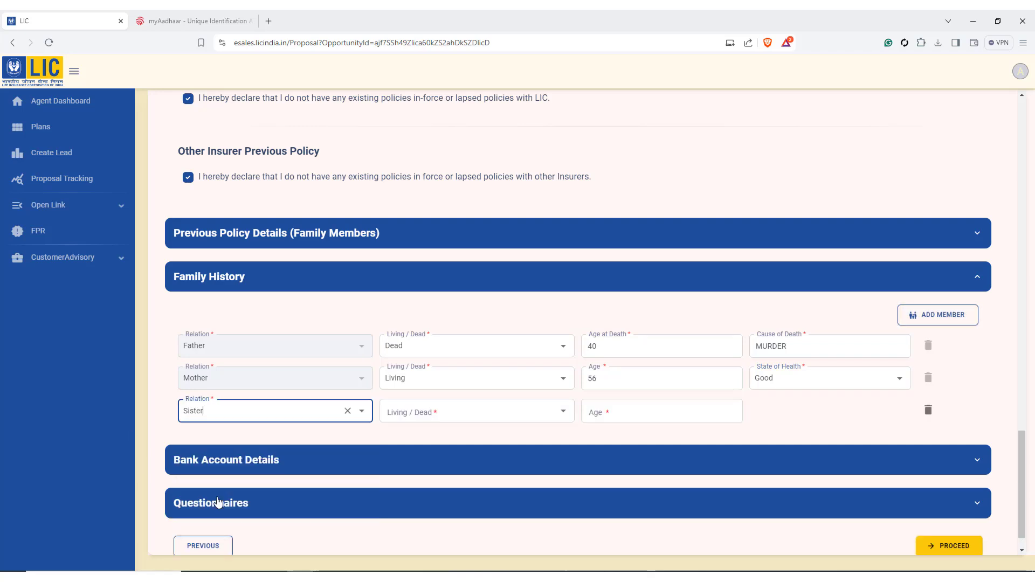
left_click(432, 416)
left_click(437, 441)
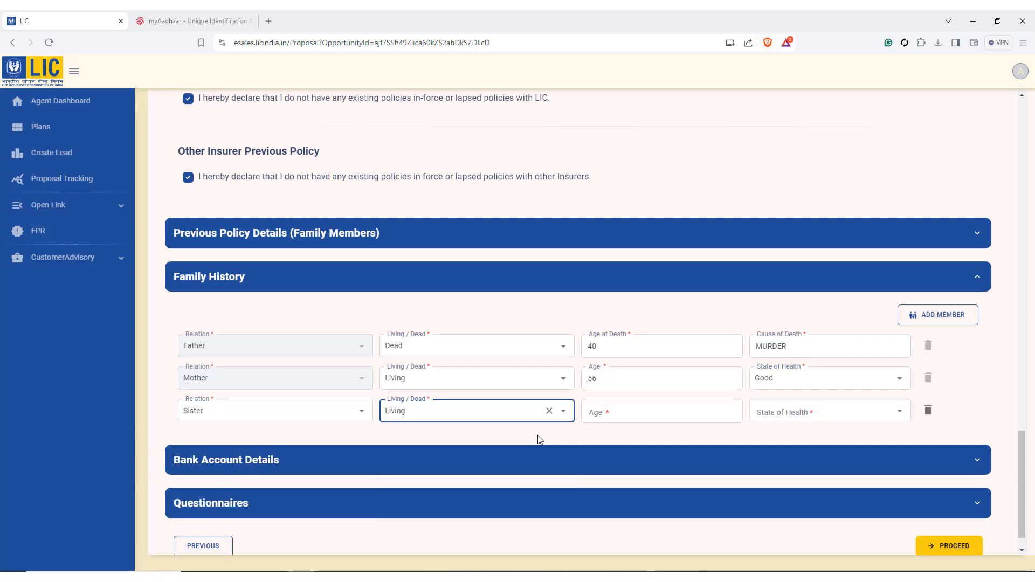
left_click(598, 416)
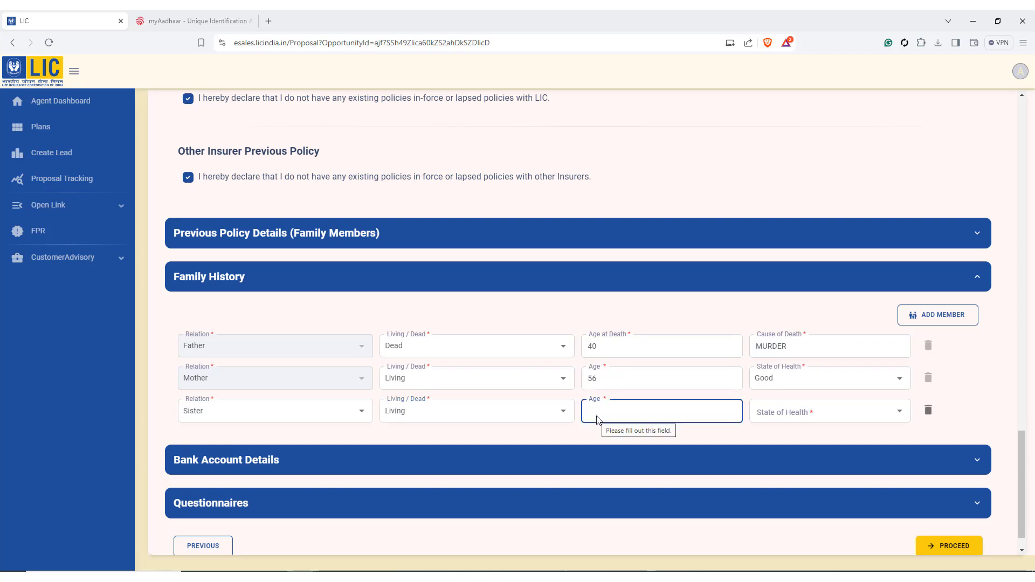
type("29")
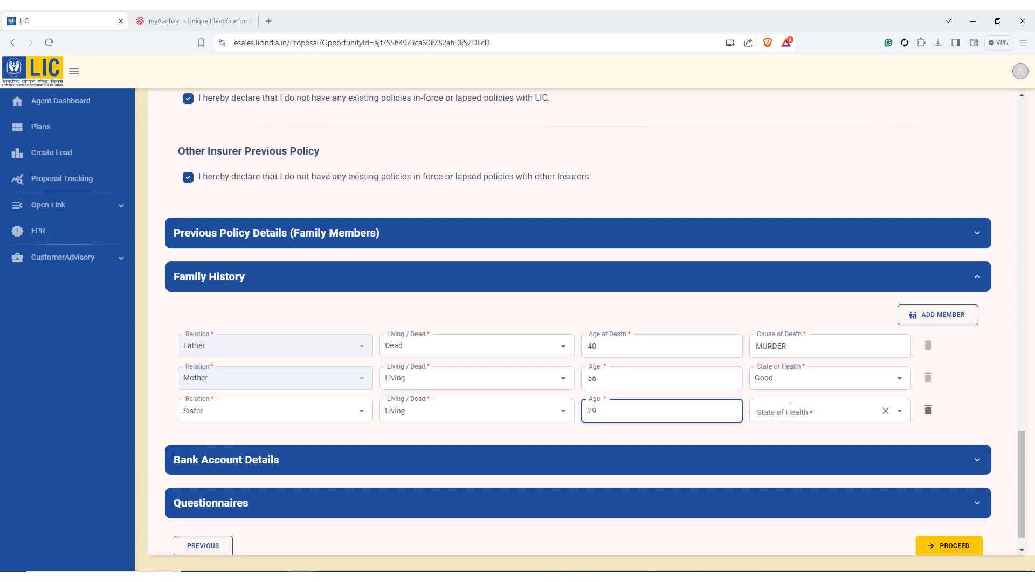
left_click(793, 411)
left_click(781, 442)
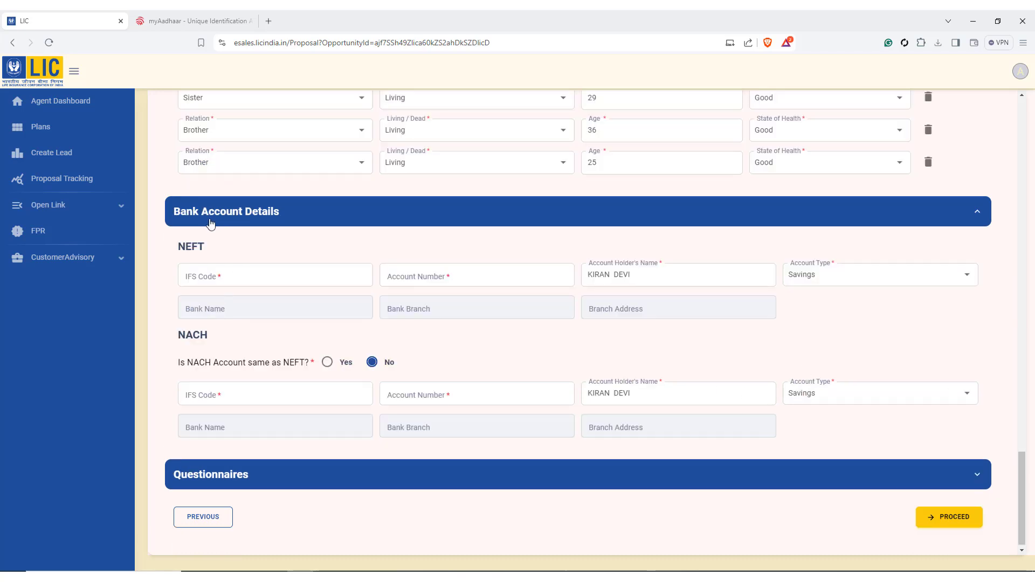
Enter the NEFT IFS code, set the NACH account same as NEFT, and dismiss the mandatory-fields warning
left_click(233, 279)
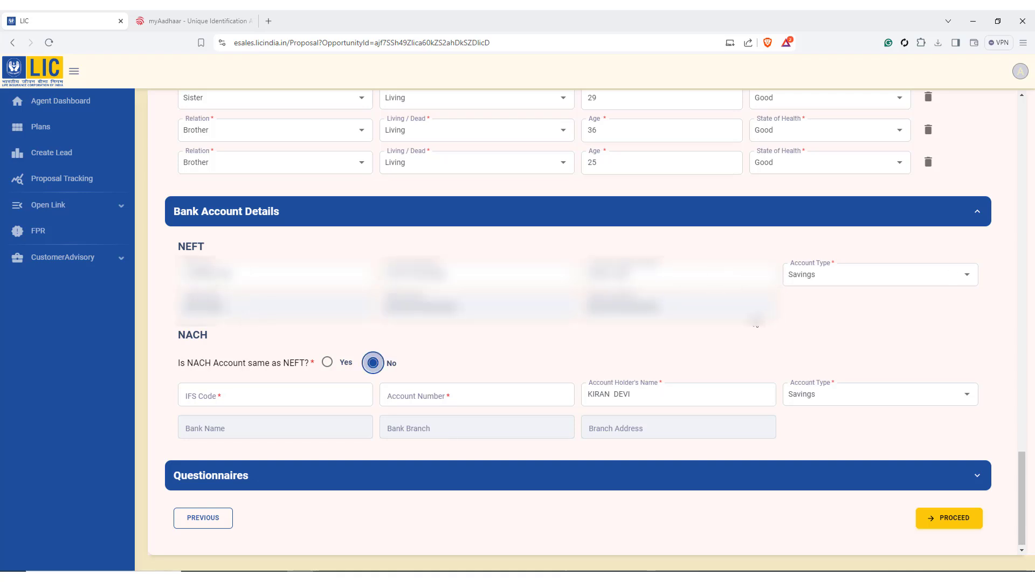
left_click(327, 362)
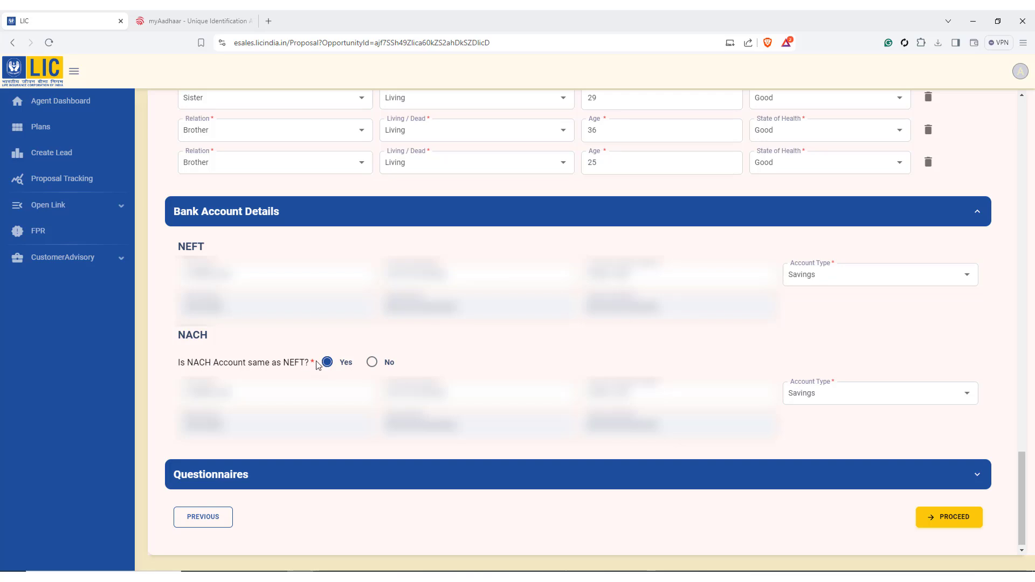
left_click(374, 363)
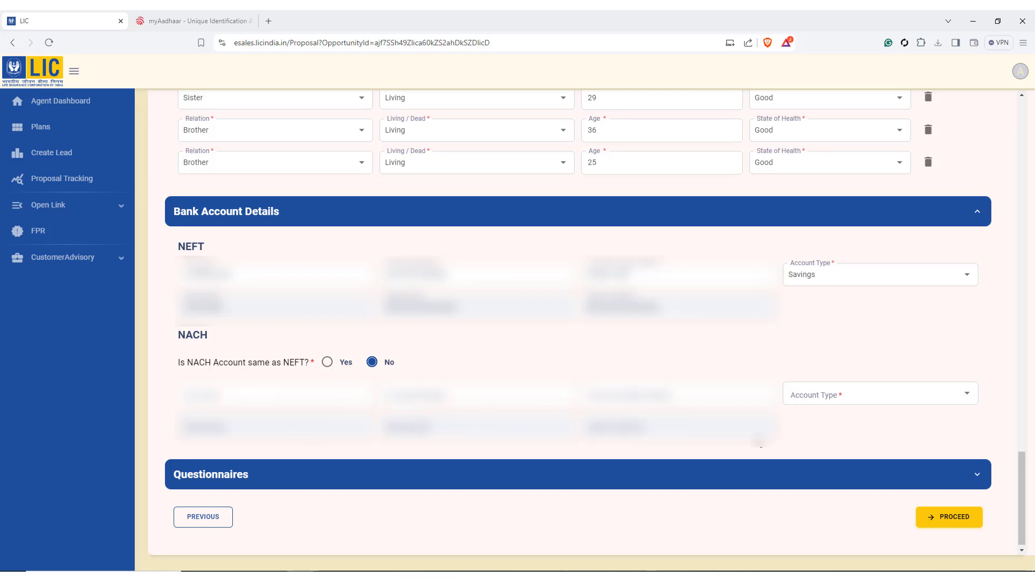
left_click(336, 368)
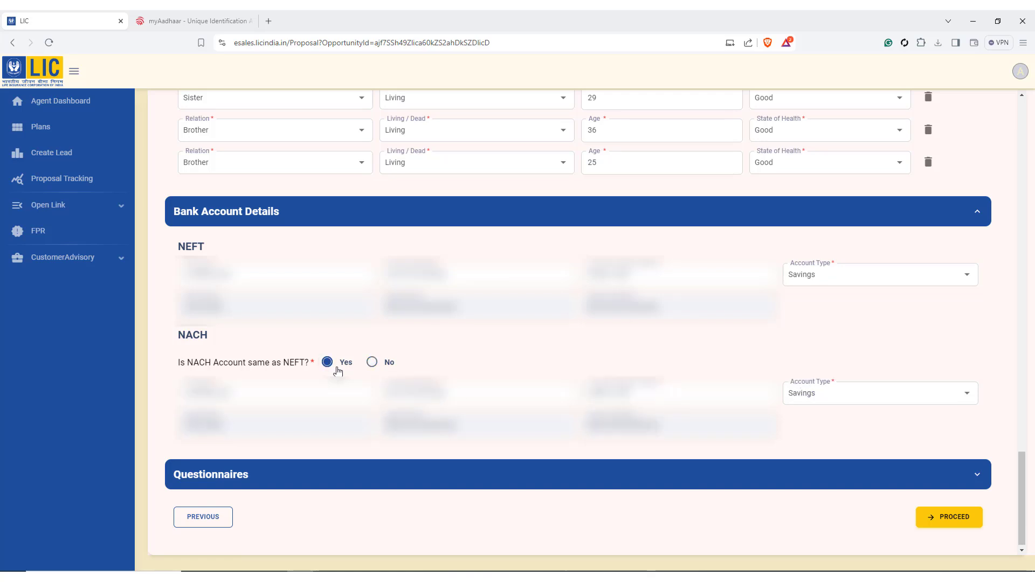
left_click(956, 529)
left_click(519, 363)
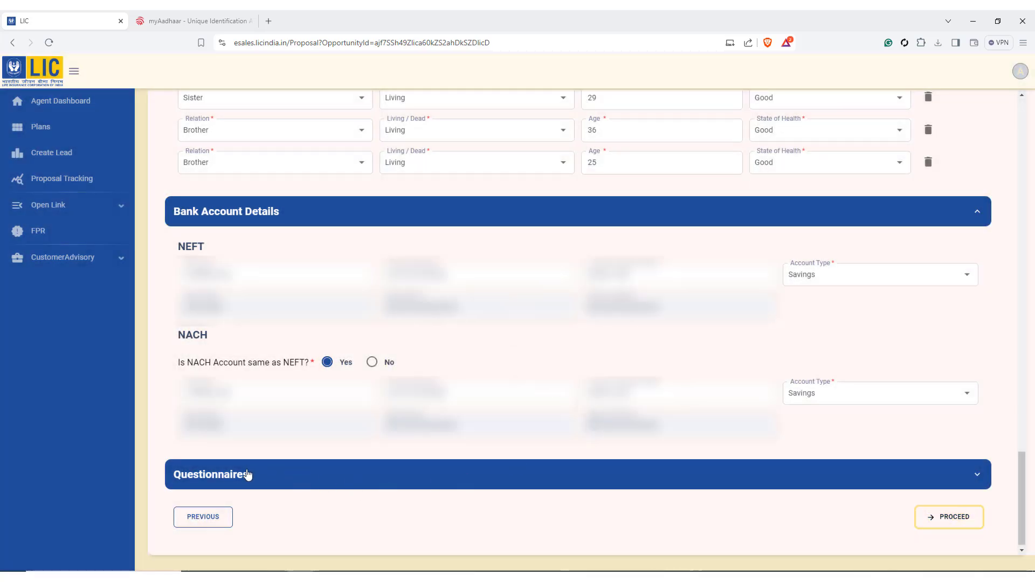
Expand Questionnaires and read through the hazardous occupation, PEP and offences questions
left_click(378, 476)
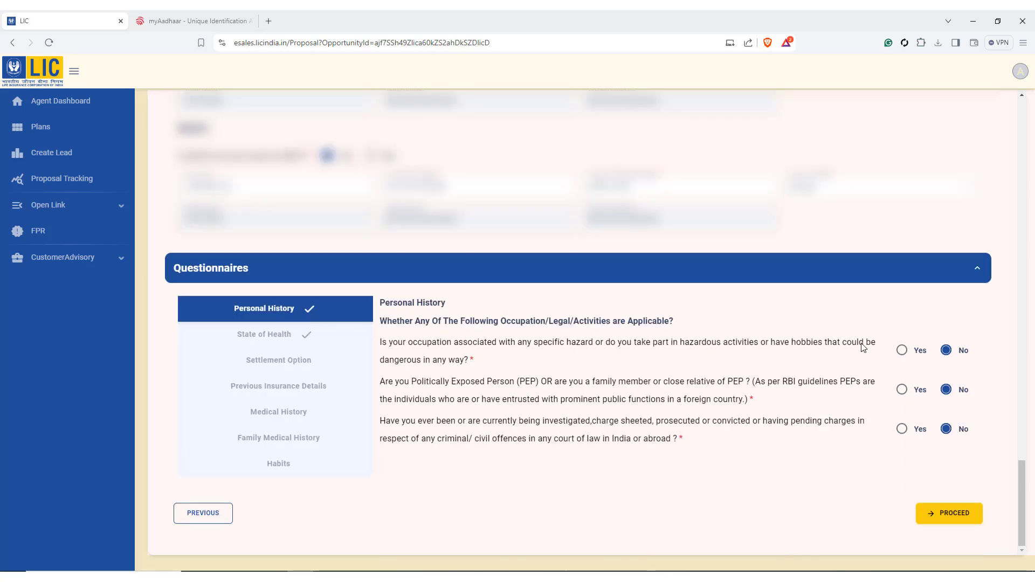
left_click_drag(418, 345, 701, 345)
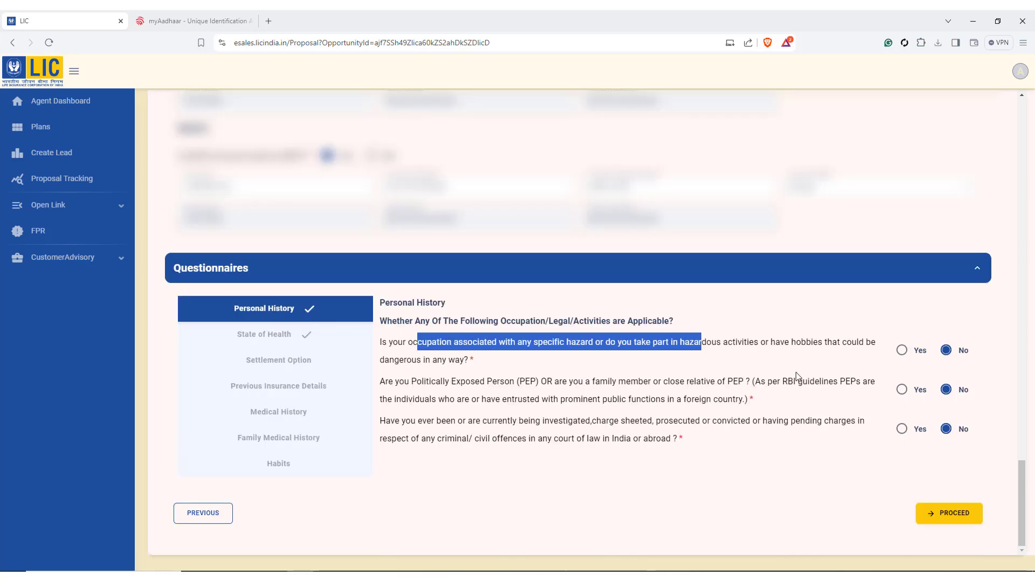
left_click(988, 377)
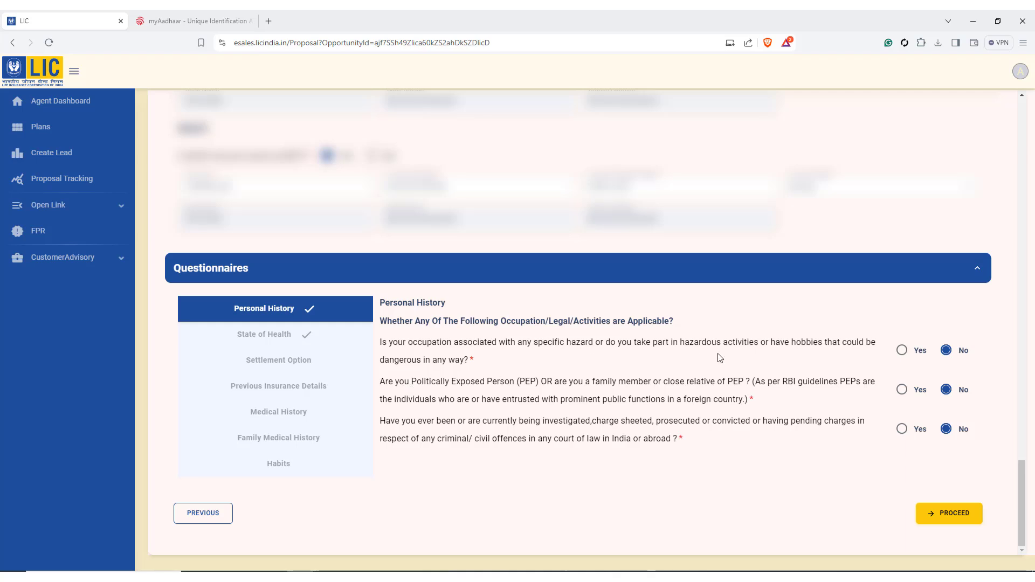
left_click_drag(681, 345, 765, 348)
left_click(735, 365)
left_click_drag(412, 384, 515, 386)
left_click(515, 385)
left_click_drag(432, 441, 517, 449)
left_click(539, 444)
Answer State of Health with height 158 cm, weight 67 kg and usual health Good
left_click(272, 341)
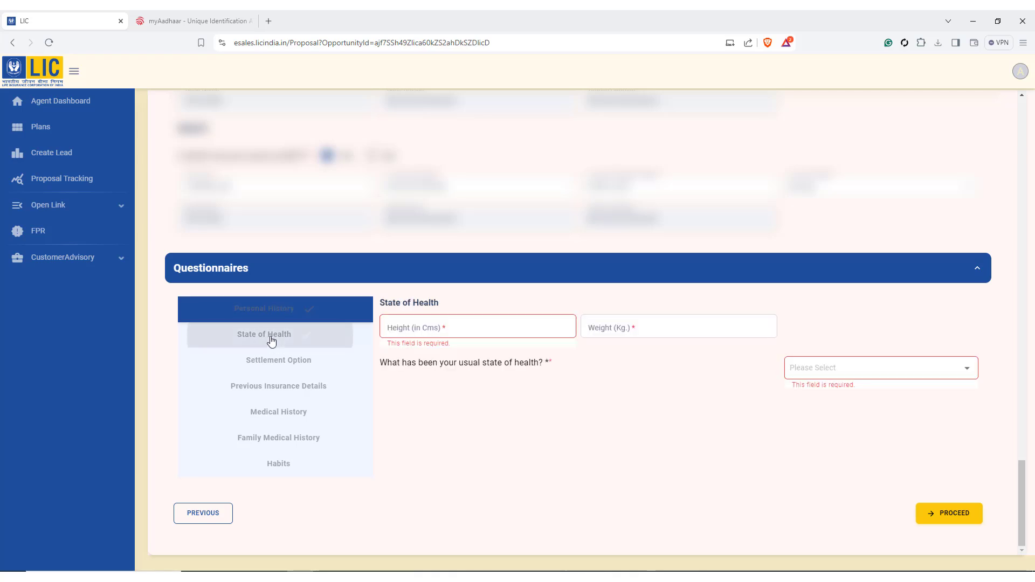
left_click(423, 335)
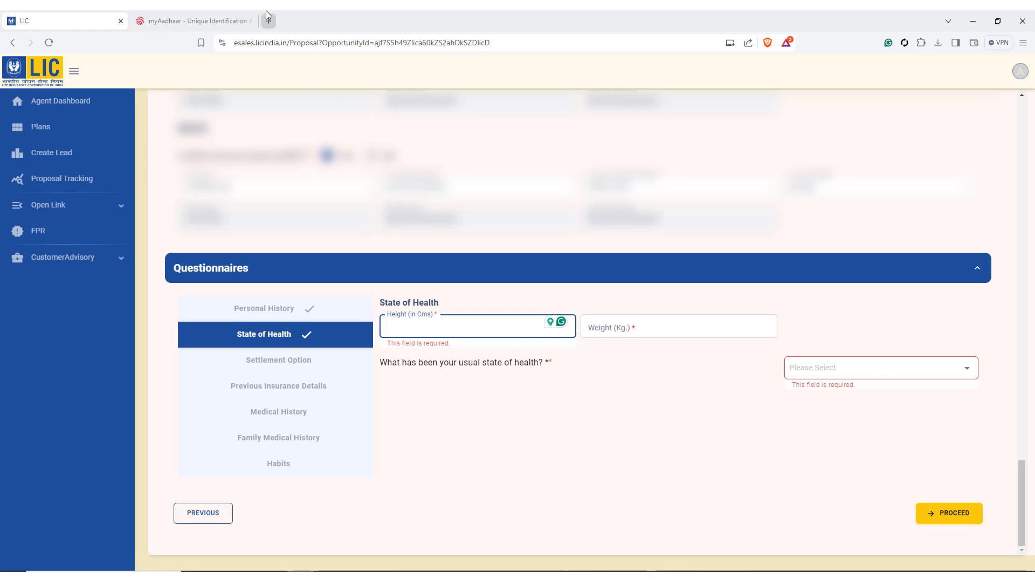
type("158")
left_click(656, 322)
type("67")
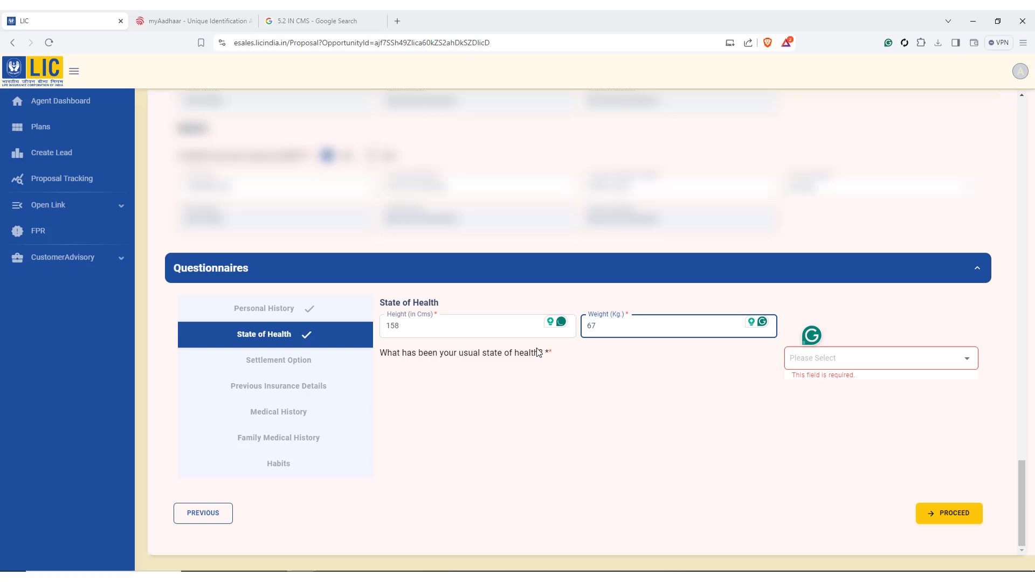
left_click(658, 363)
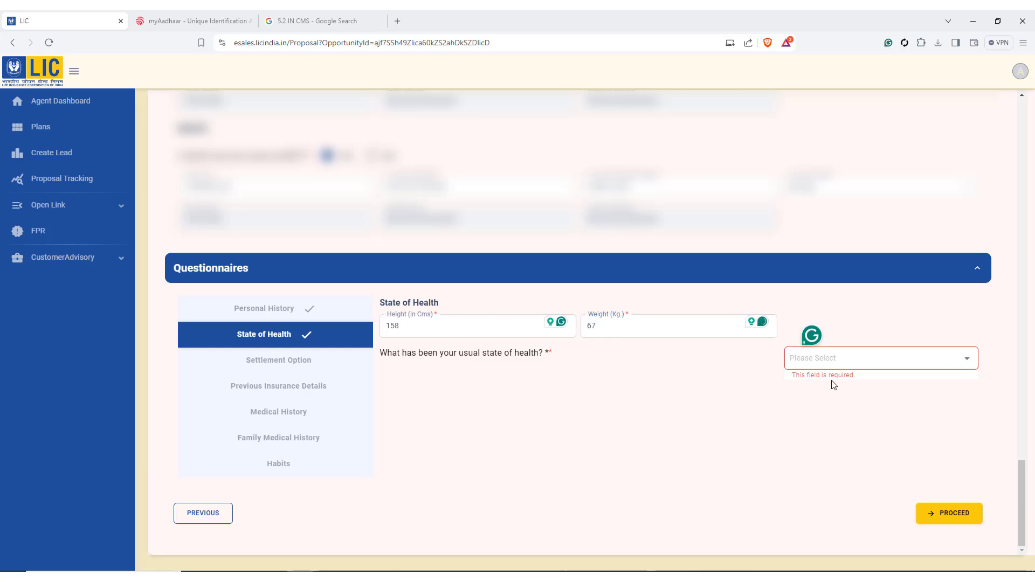
left_click(870, 358)
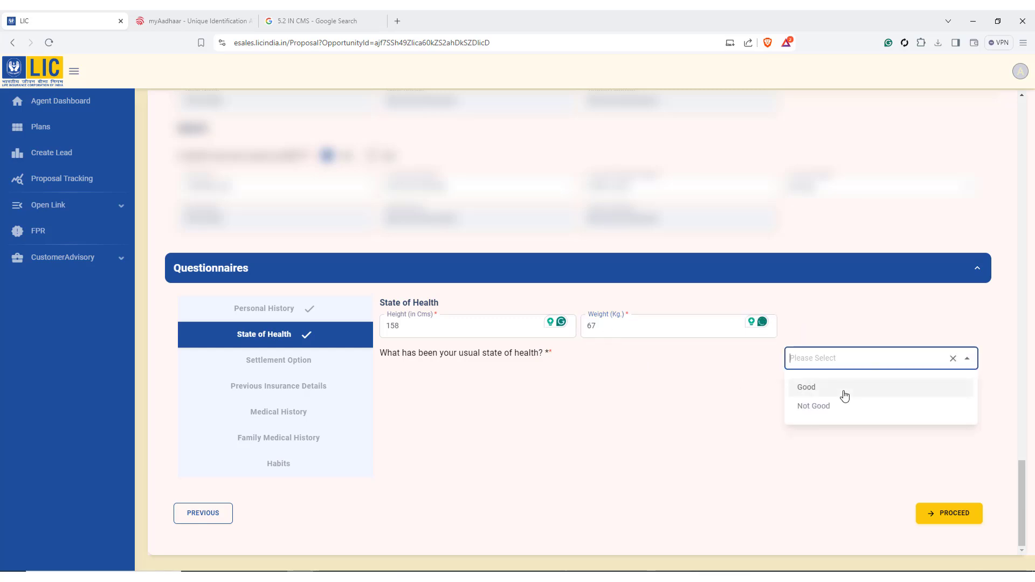
left_click(845, 397)
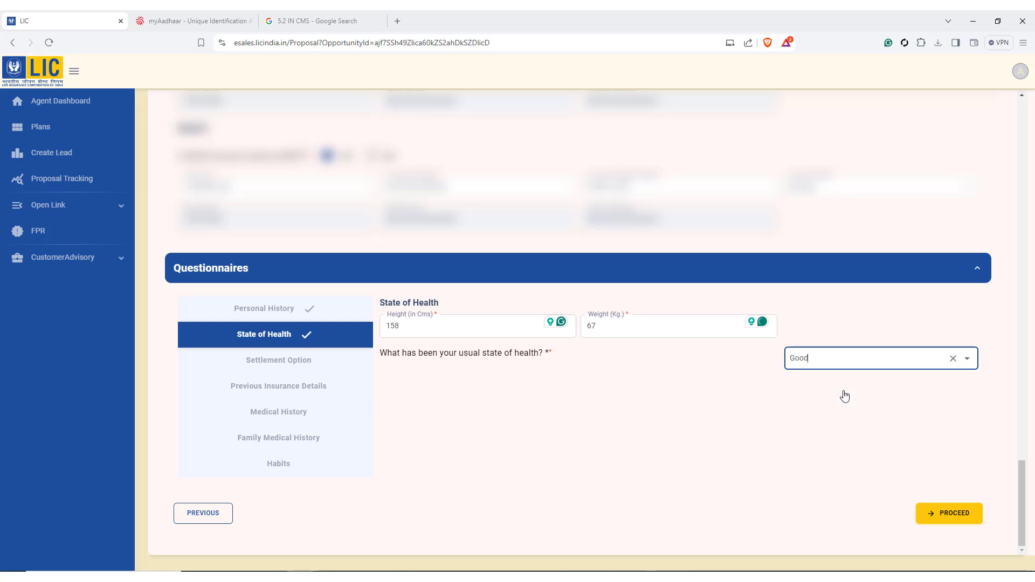
left_click(669, 446)
Go through Settlement Option and review the Previous Insurance Details questions c.1 to c.3
left_click(296, 367)
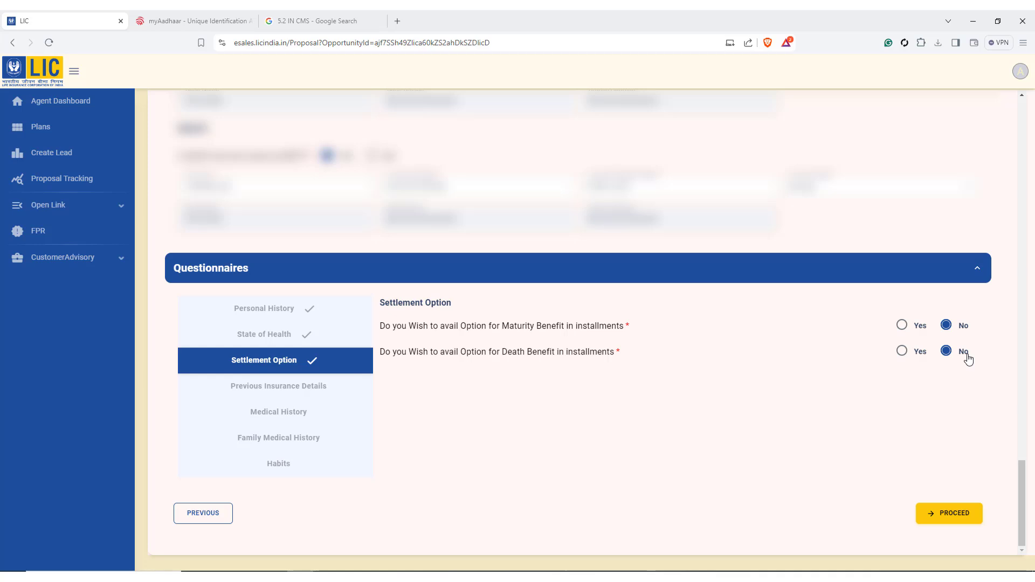
left_click(254, 392)
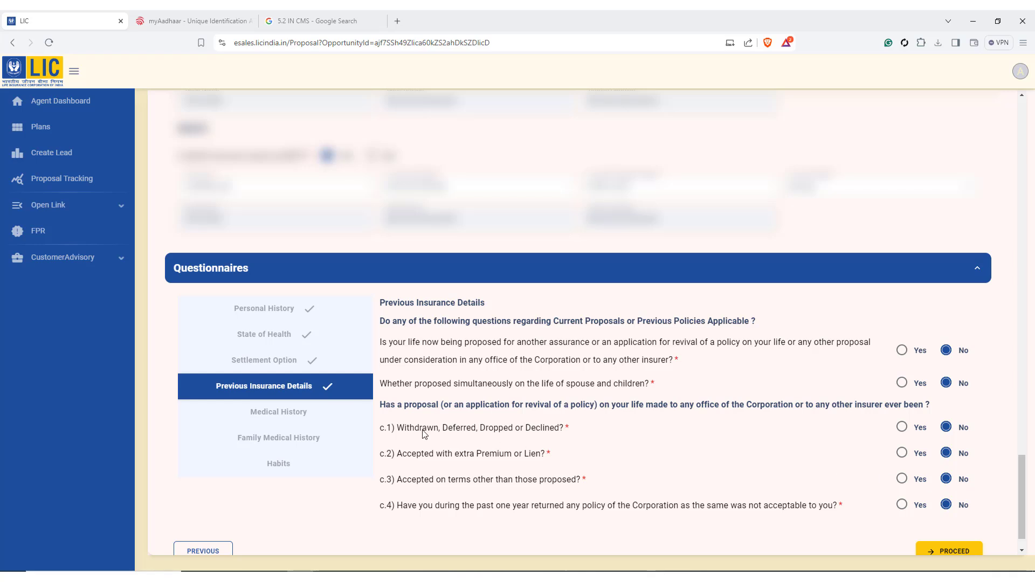
left_click_drag(402, 430, 439, 429)
left_click(441, 433)
left_click_drag(455, 460, 548, 463)
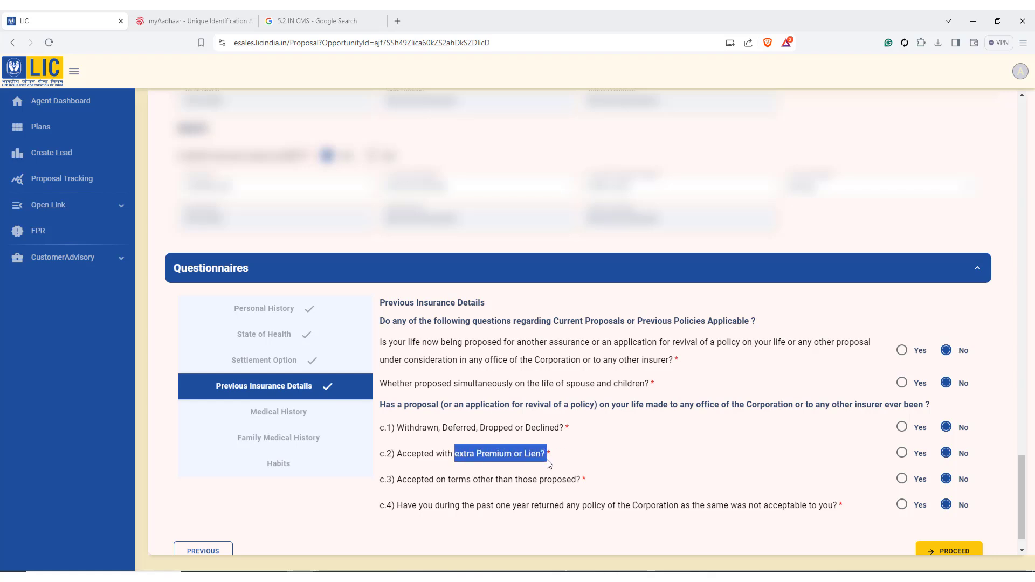
left_click(546, 463)
left_click_drag(399, 480, 521, 490)
left_click(545, 489)
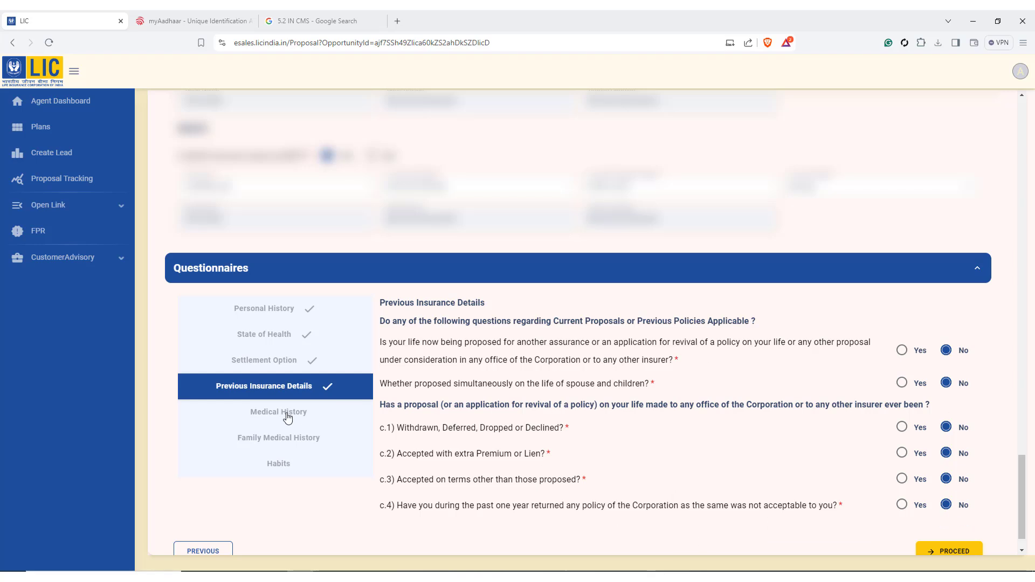
In Medical History, answer None to question 14 about any operation or accident
left_click(312, 419)
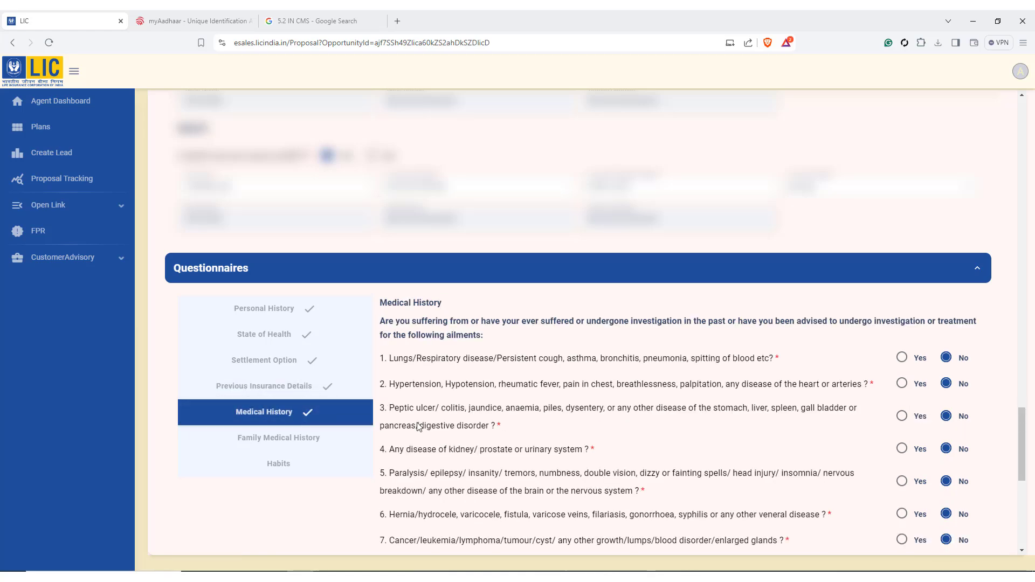
scroll(588, 394, "down", 3)
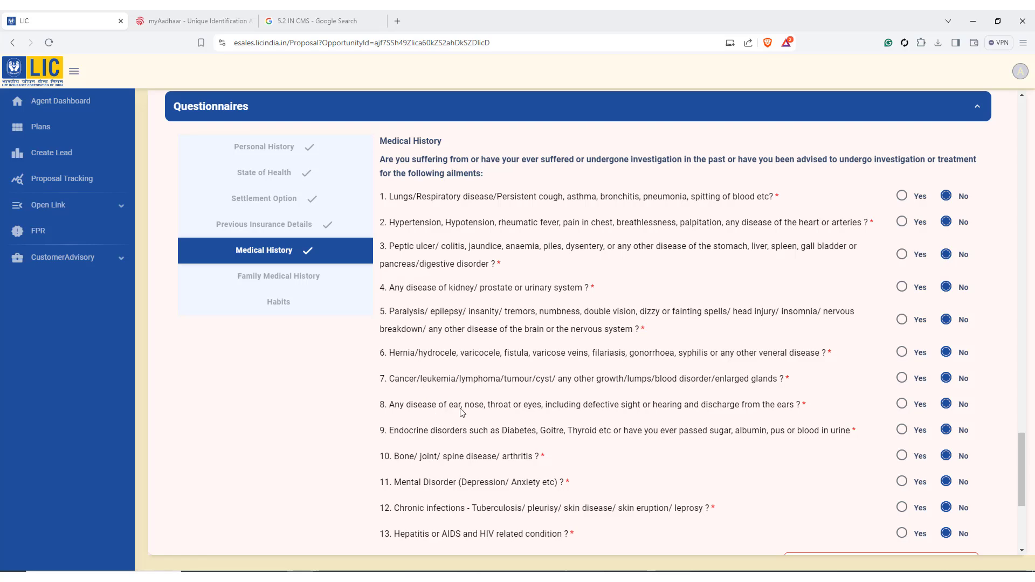
scroll(514, 419, "down", 1)
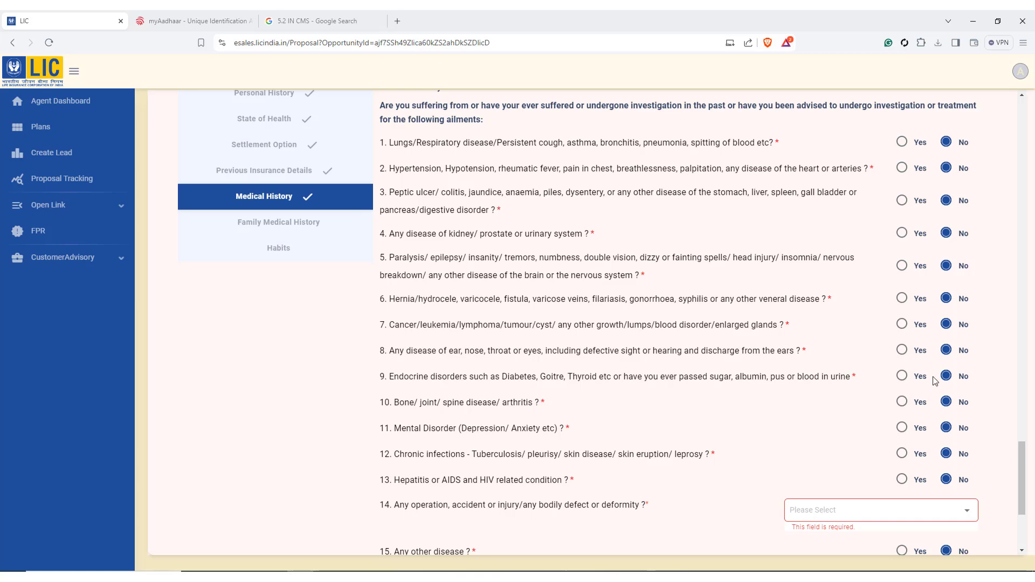
scroll(947, 475, "down", 1)
scroll(924, 435, "down", 2)
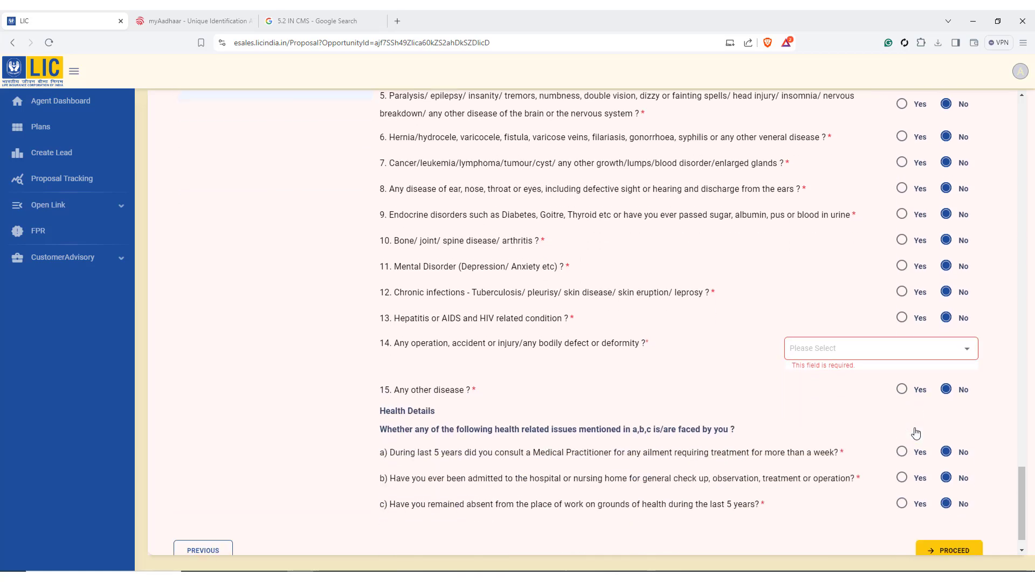
left_click(794, 354)
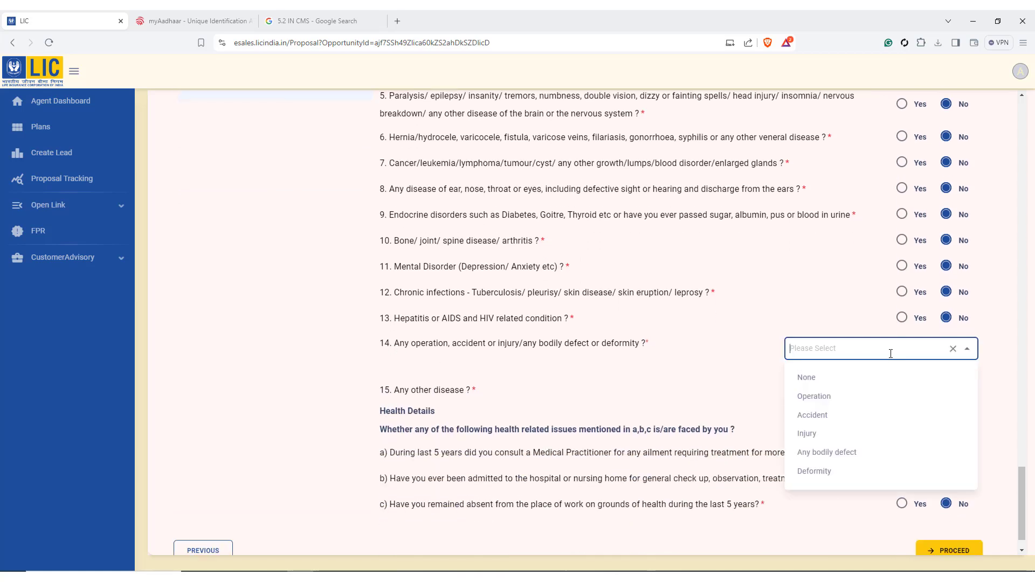
left_click(854, 381)
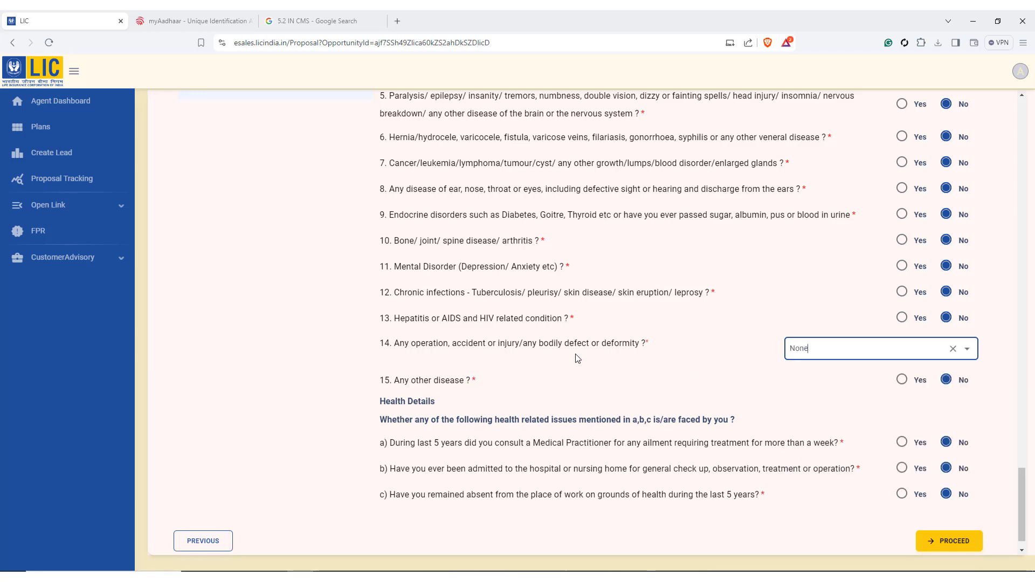
left_click(624, 396)
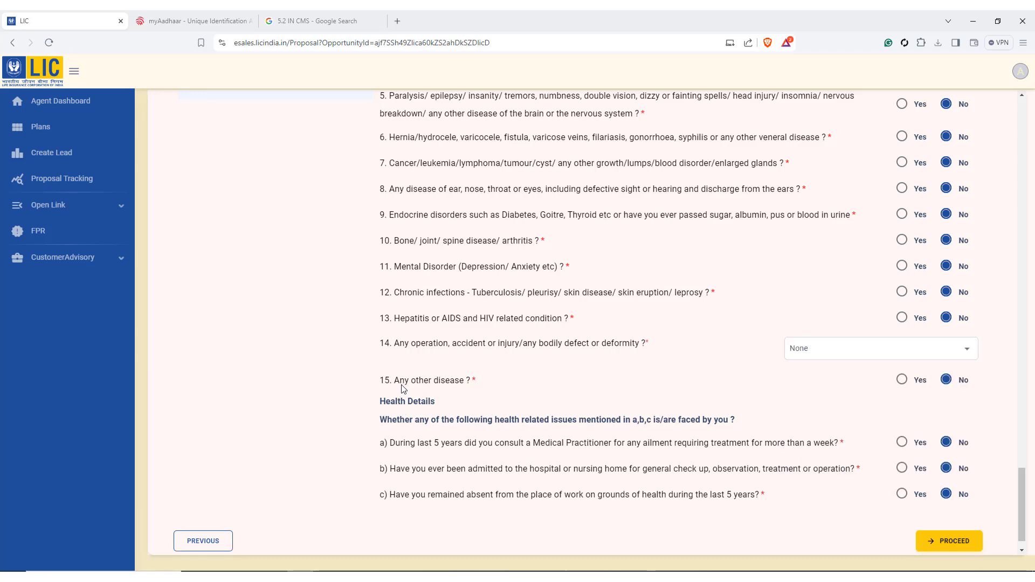
left_click_drag(404, 387, 475, 387)
left_click(588, 402)
scroll(741, 433, "up", 5)
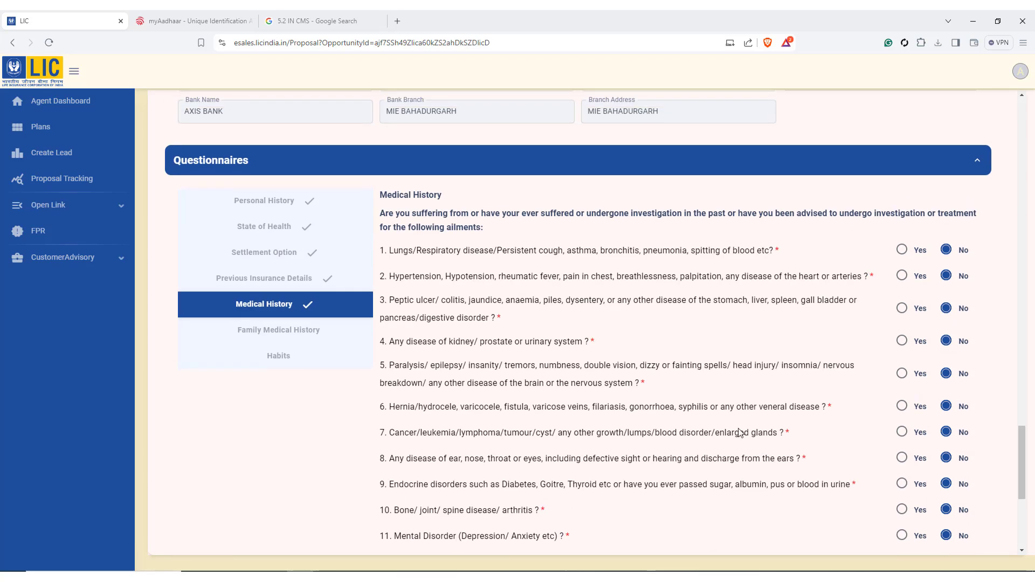
Go through the Family Medical History and Habits questions, covering alcoholic drinks and other drugs
left_click(306, 334)
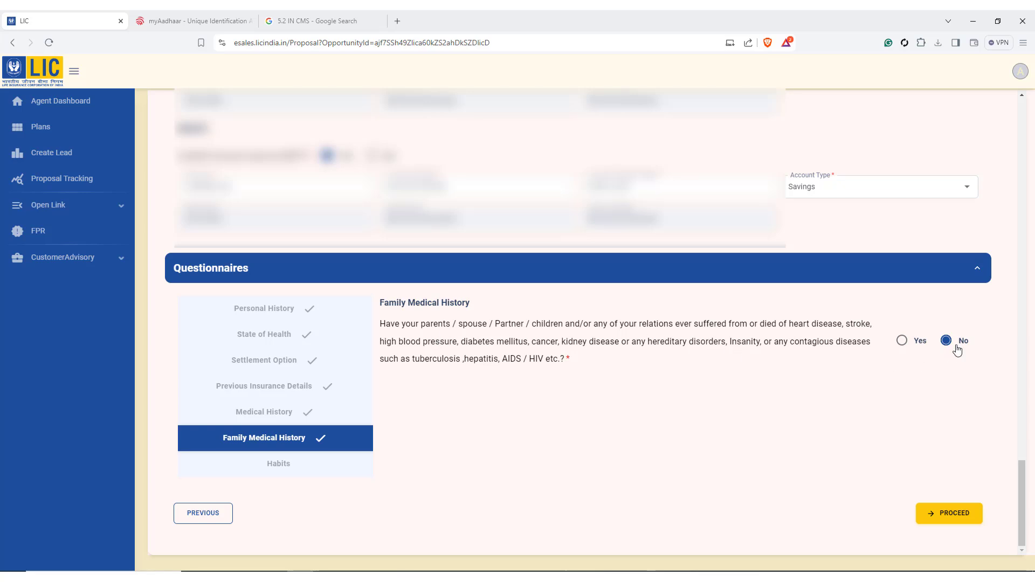
left_click(292, 473)
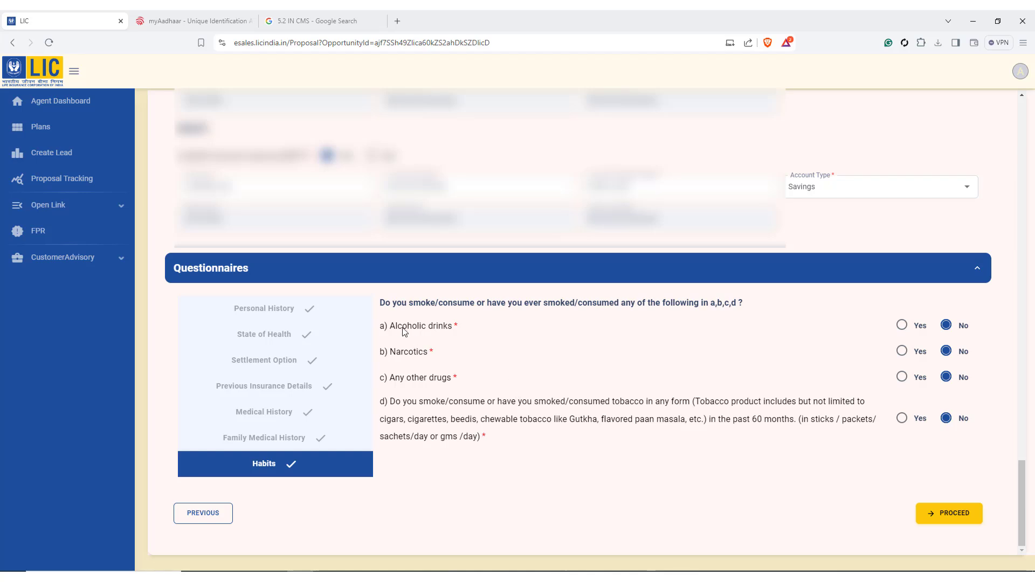
left_click_drag(399, 327, 430, 331)
left_click(431, 335)
left_click_drag(409, 378, 481, 407)
left_click(456, 383)
left_click(483, 406)
Try to proceed, then dismiss the warning asking for the husband's previous policies
left_click(958, 525)
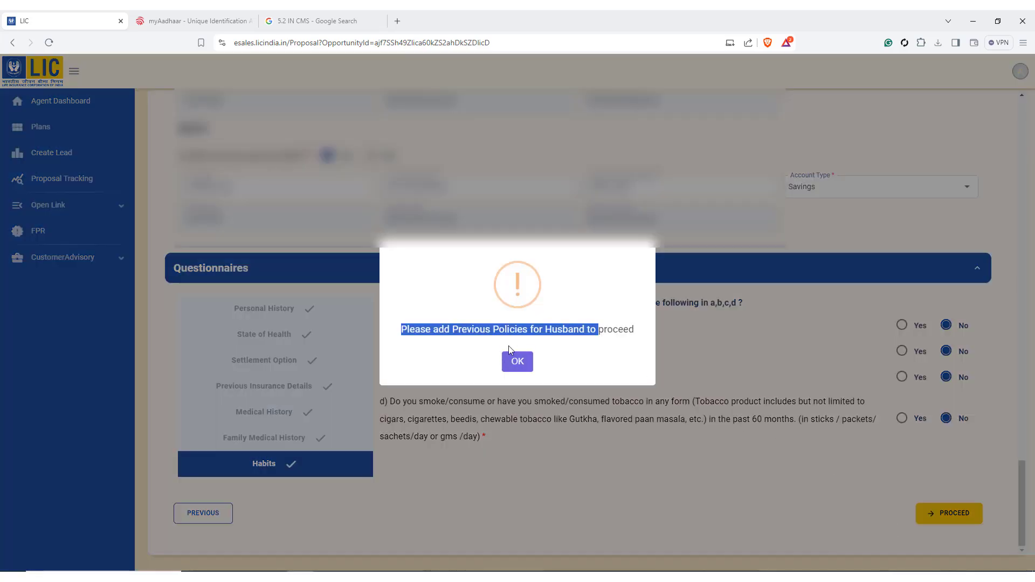
left_click(510, 338)
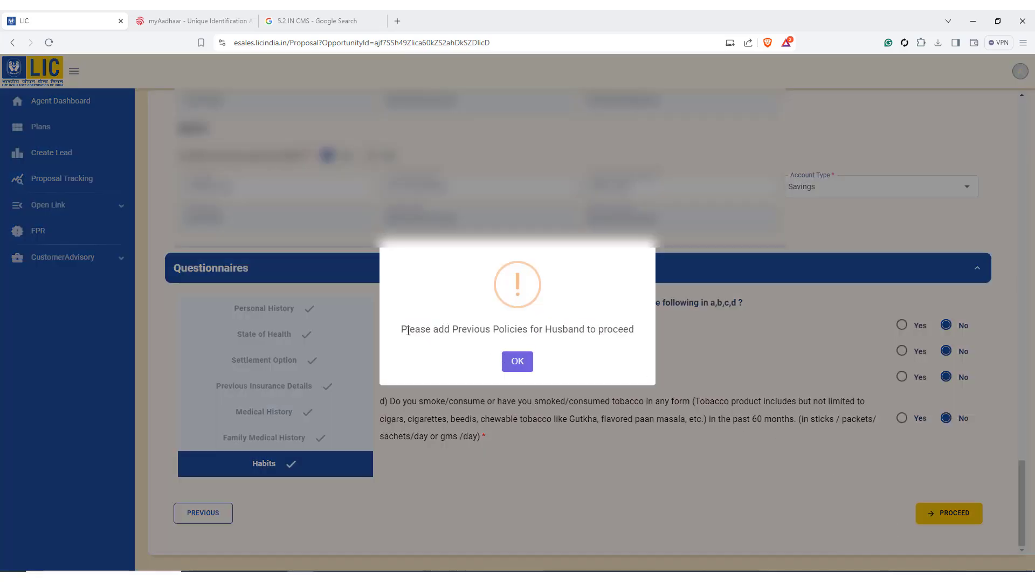
left_click_drag(401, 335, 641, 342)
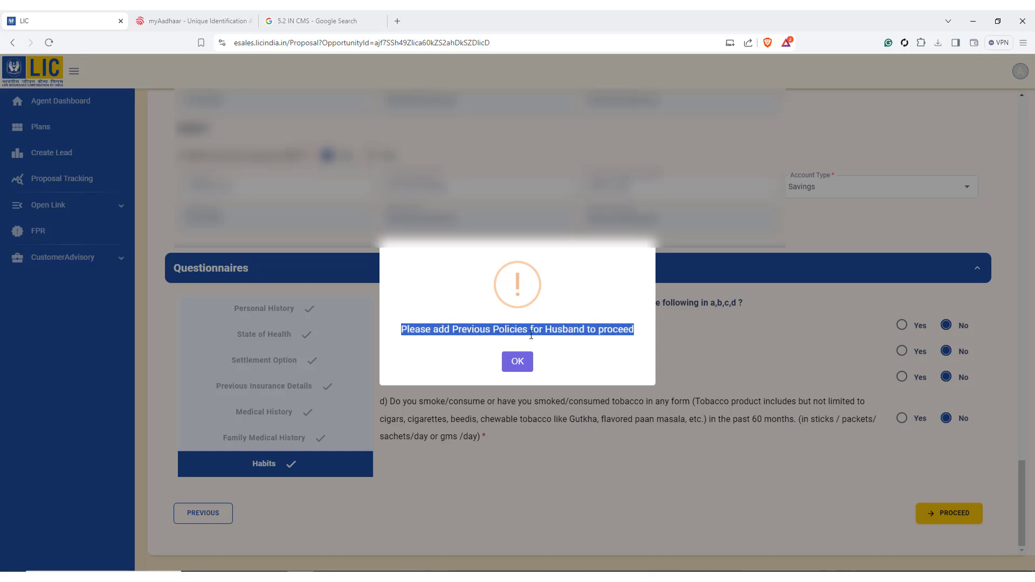
left_click(507, 332)
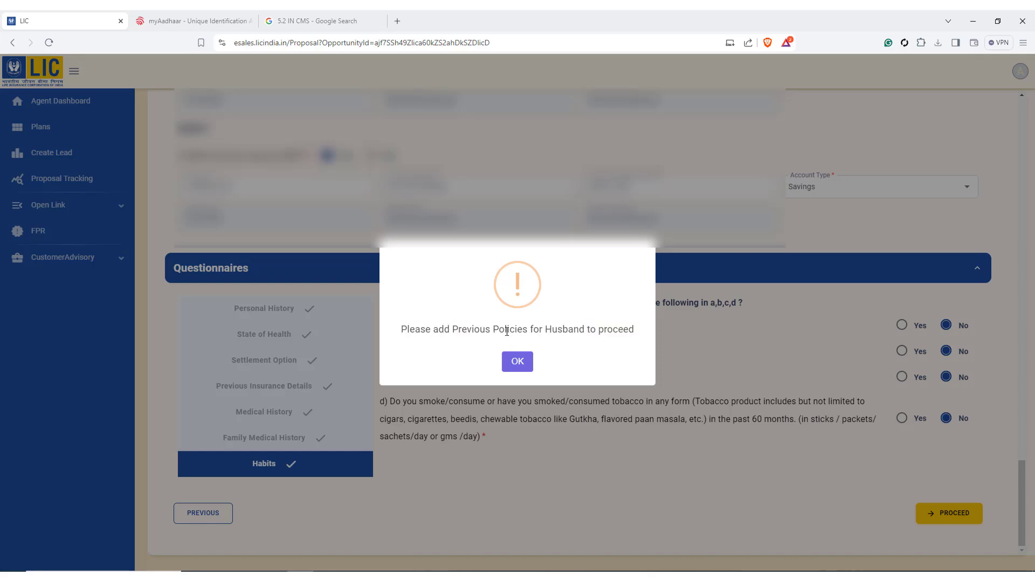
left_click(518, 362)
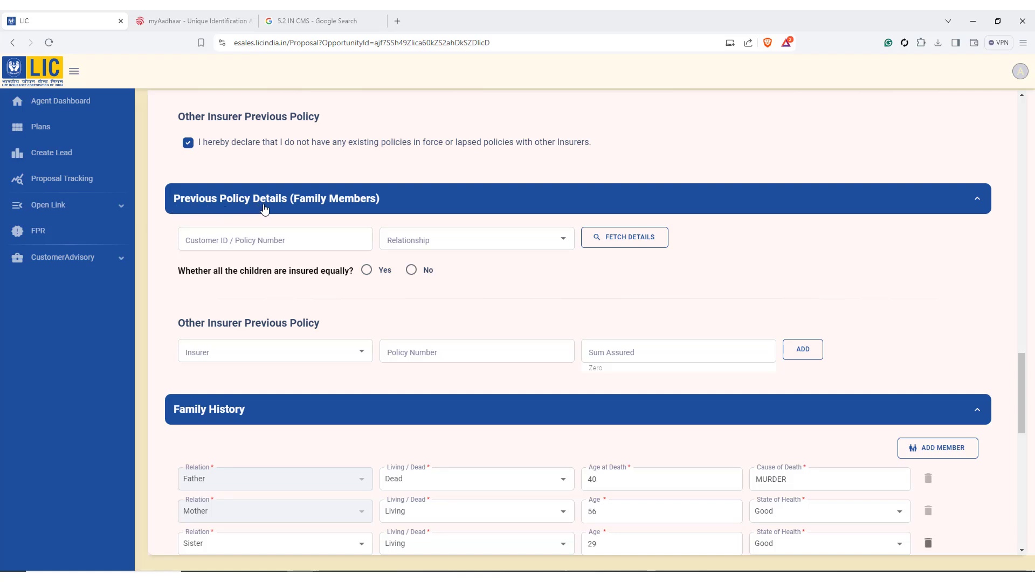
Enter the husband's customer ID and fetch his LIC policy (plan 936, ₹6,00,000, 21 years)
left_click(325, 232)
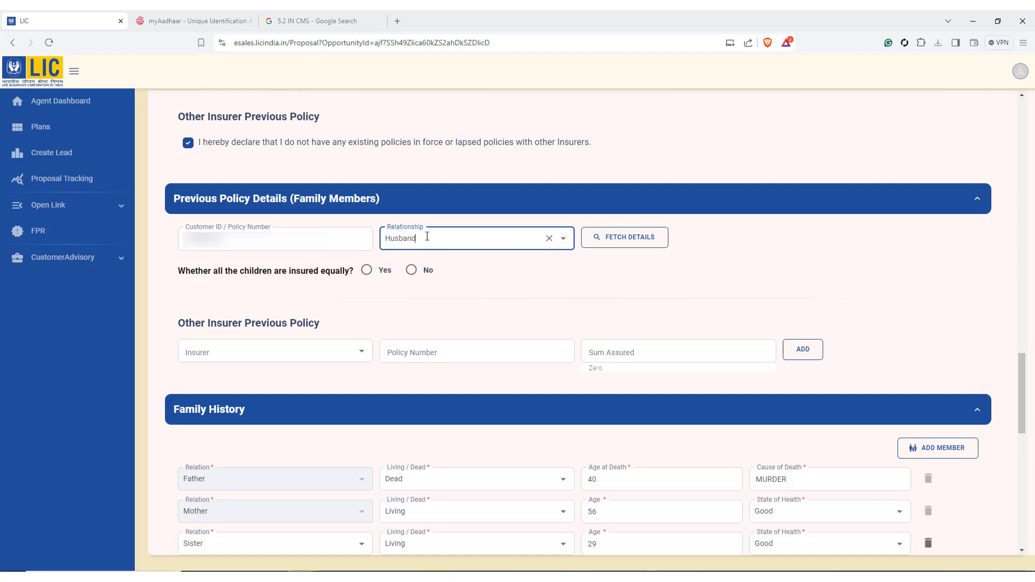
left_click(634, 246)
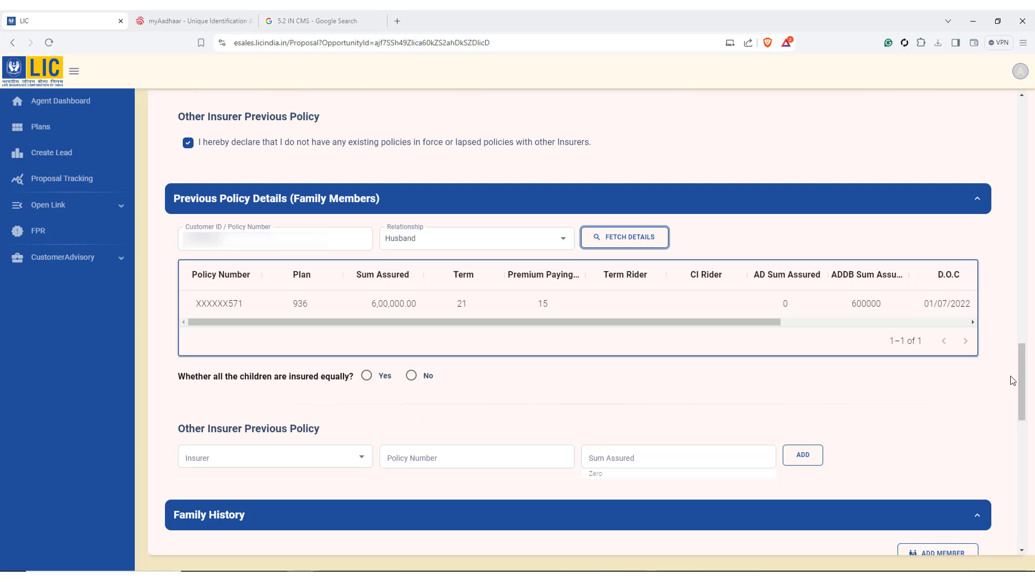
scroll(1013, 381, "down", 15)
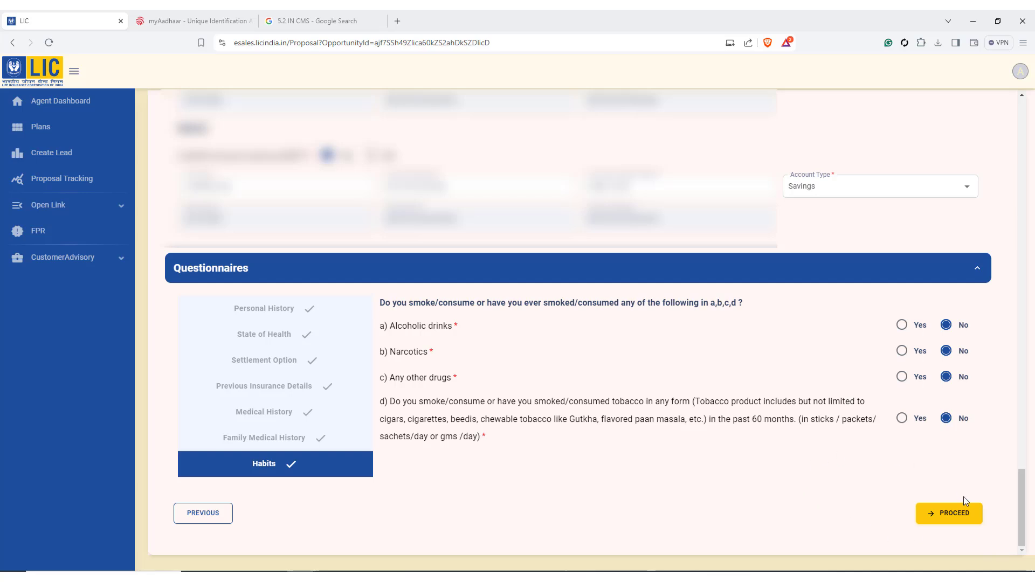
Add the husband as nominee, aged 36, relation Husband, with a 100 share
left_click(958, 517)
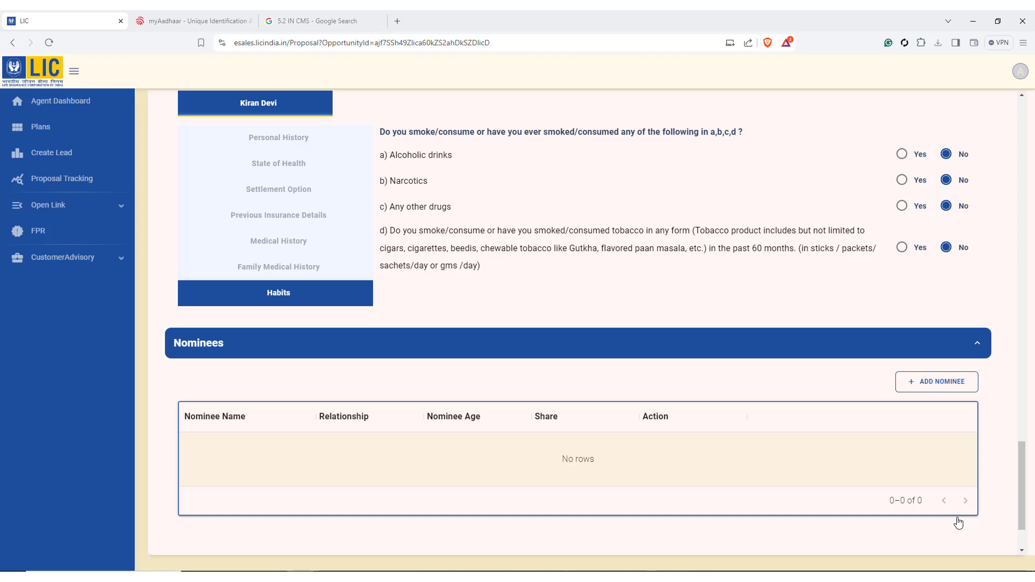
left_click(935, 392)
left_click(220, 194)
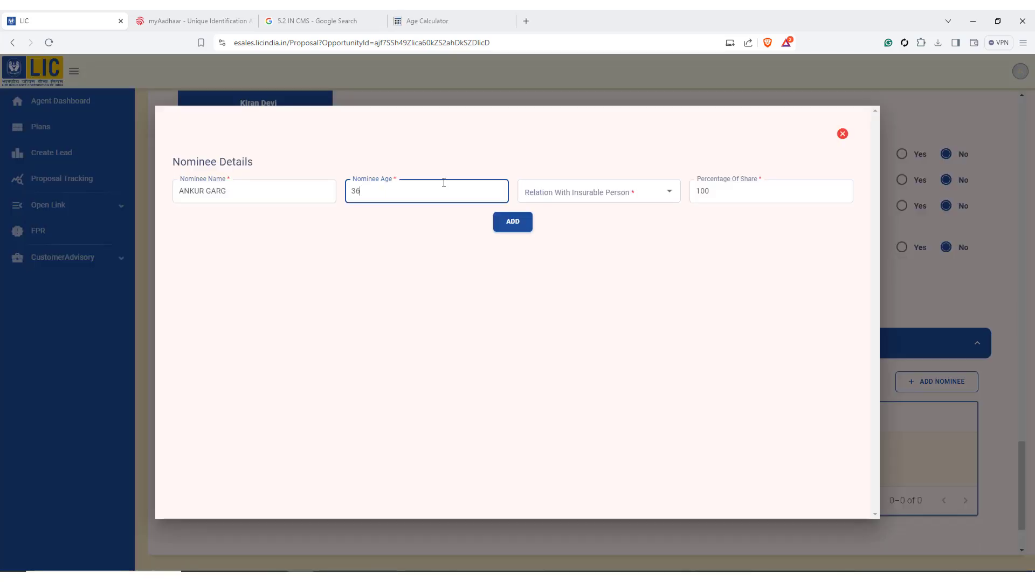
left_click(566, 195)
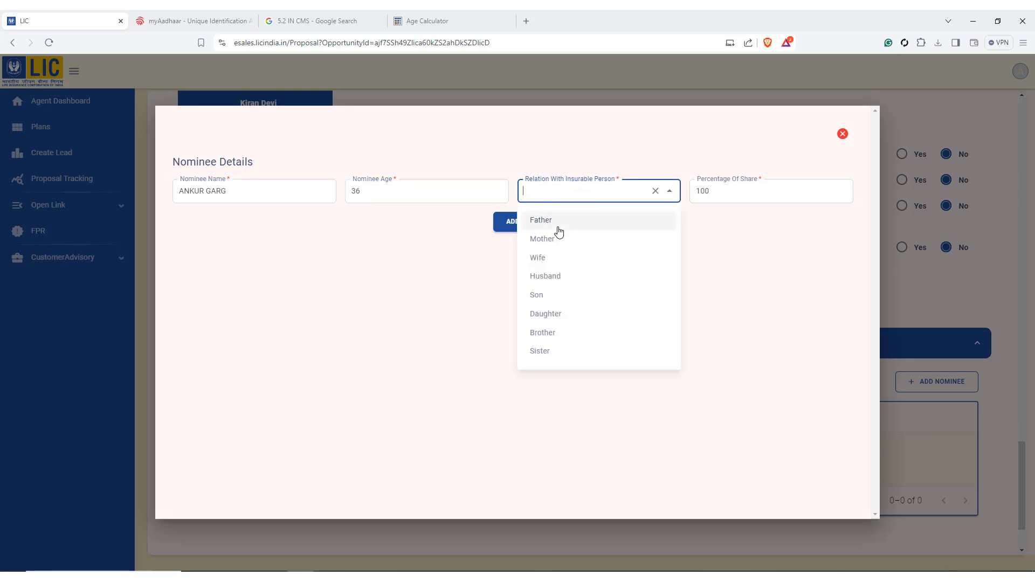
left_click(559, 274)
left_click(521, 227)
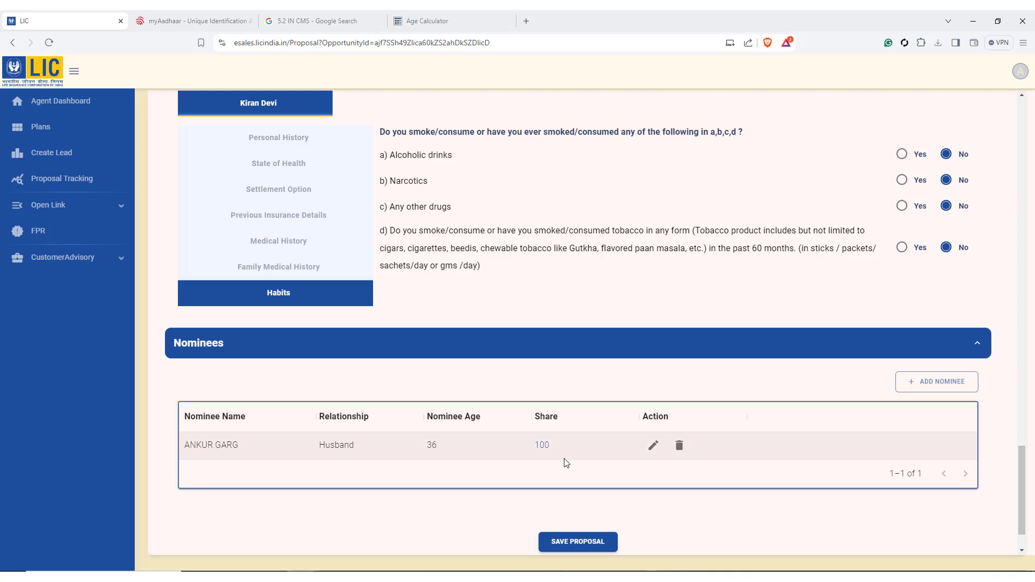
Save the proposal, acknowledge the confirmation, and continue to the Documents step
left_click(573, 550)
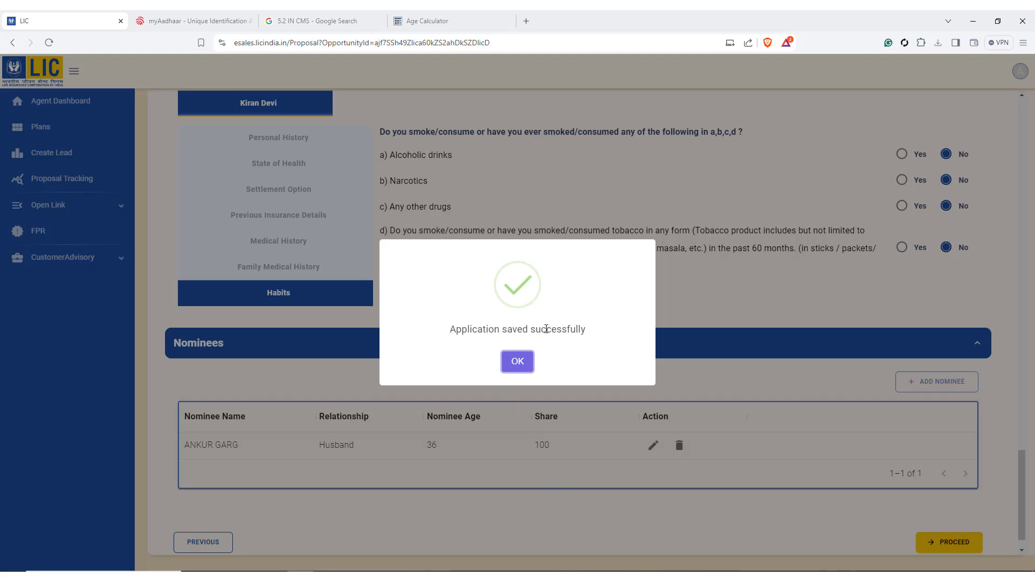
left_click(518, 362)
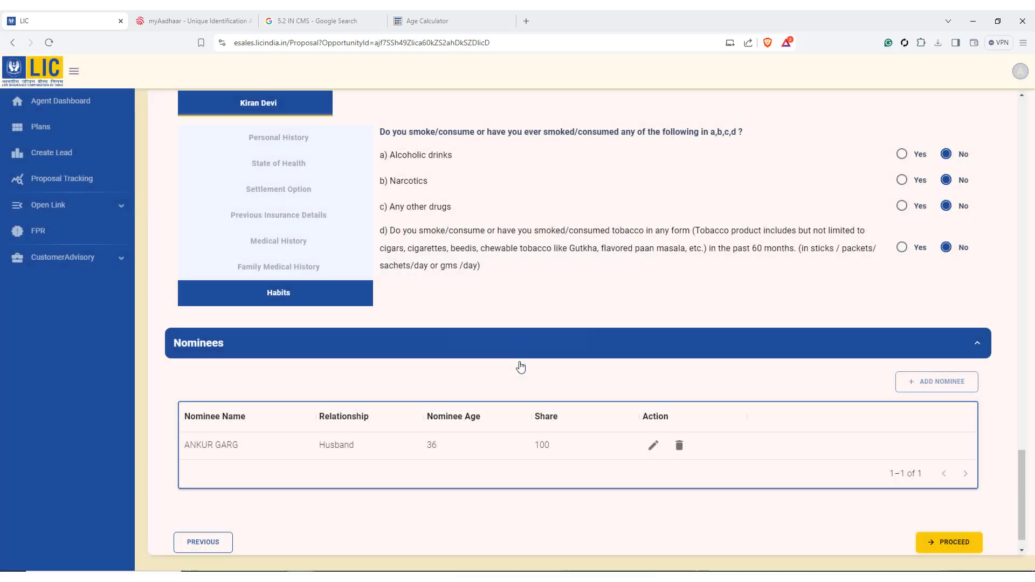
left_click(954, 545)
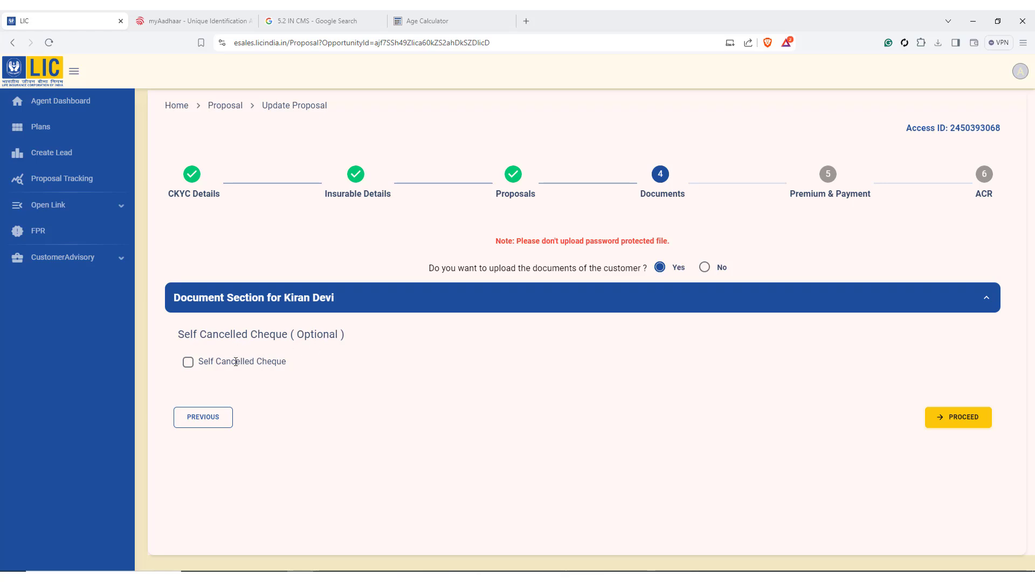
Tick Self Cancelled Cheque, upload the cheque PDF, and proceed to Premium & Payment
left_click(187, 364)
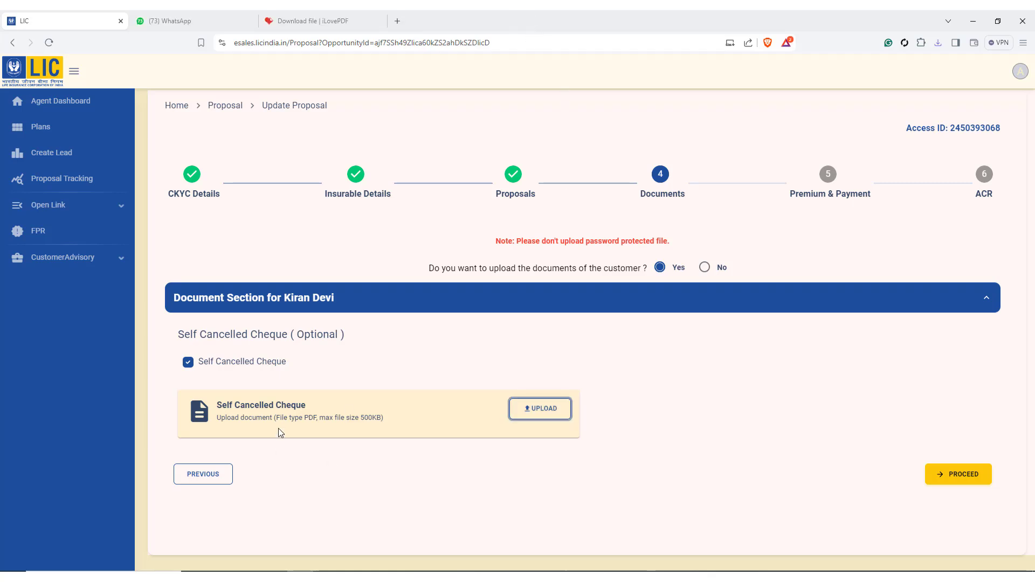
left_click_drag(277, 418, 378, 420)
left_click(329, 418)
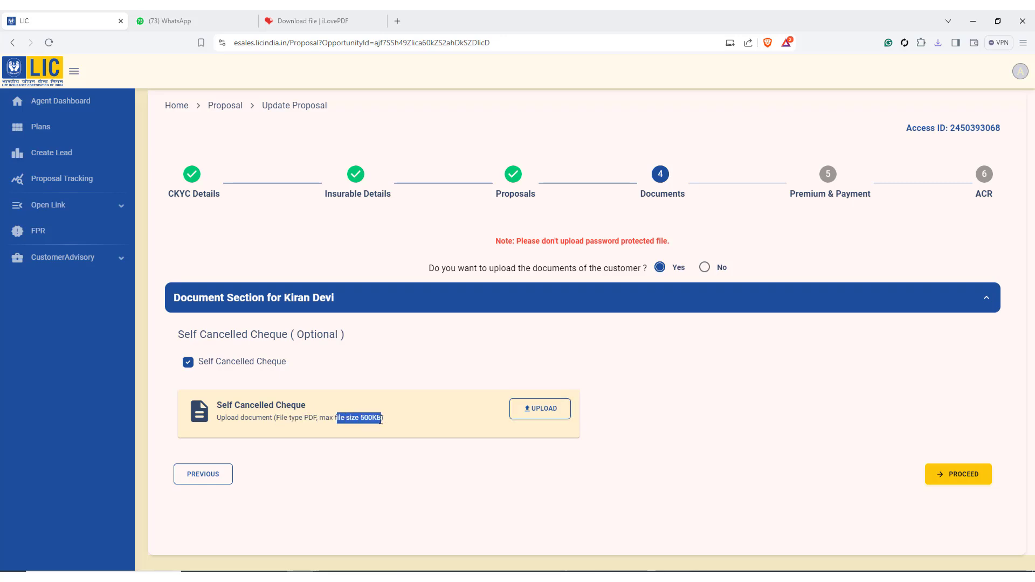
left_click(381, 420)
left_click(557, 413)
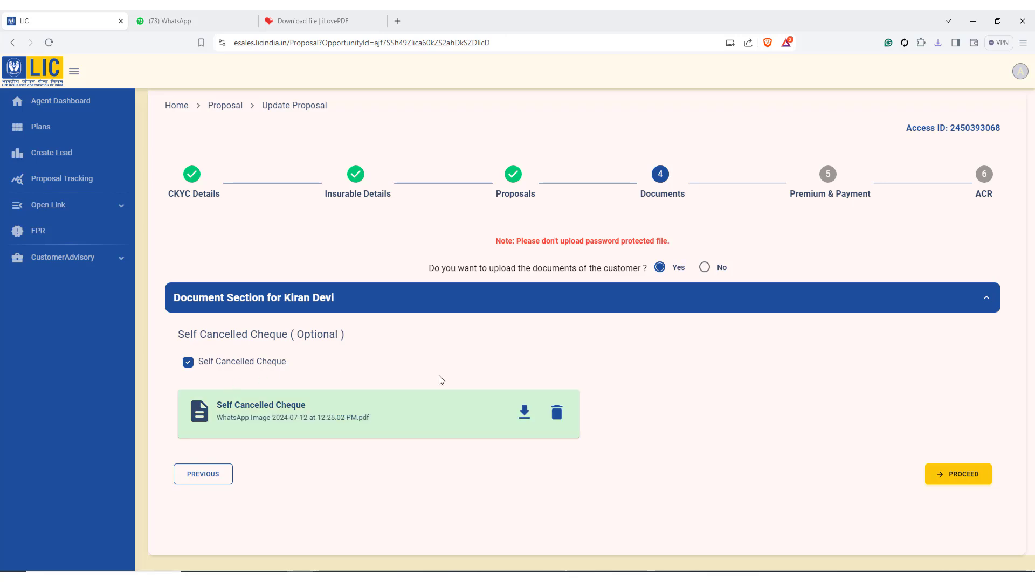
left_click(976, 482)
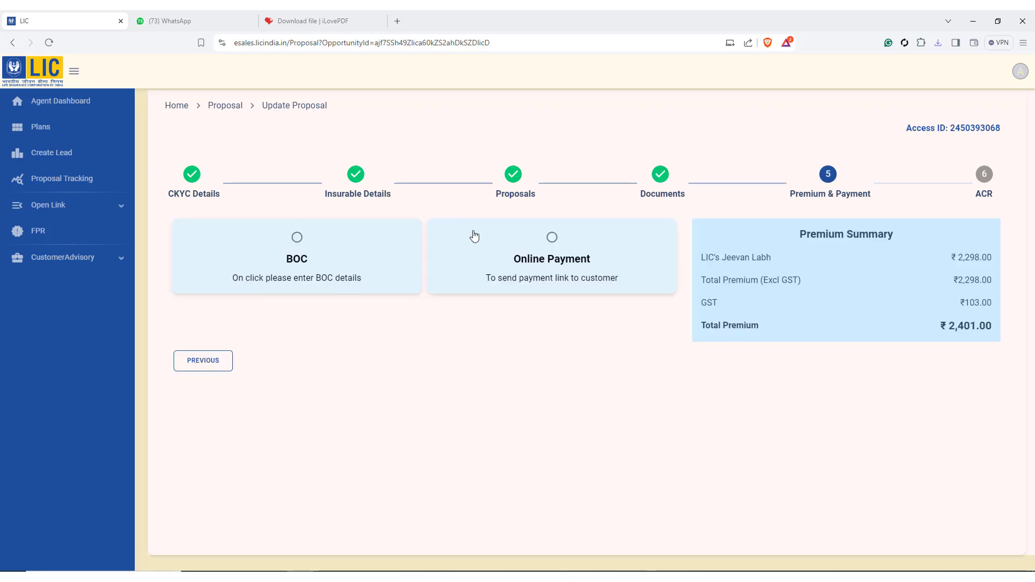
Pick Online Payment instead of BOC for the ₹2,401.00 premium, then proceed to ACR
left_click(299, 243)
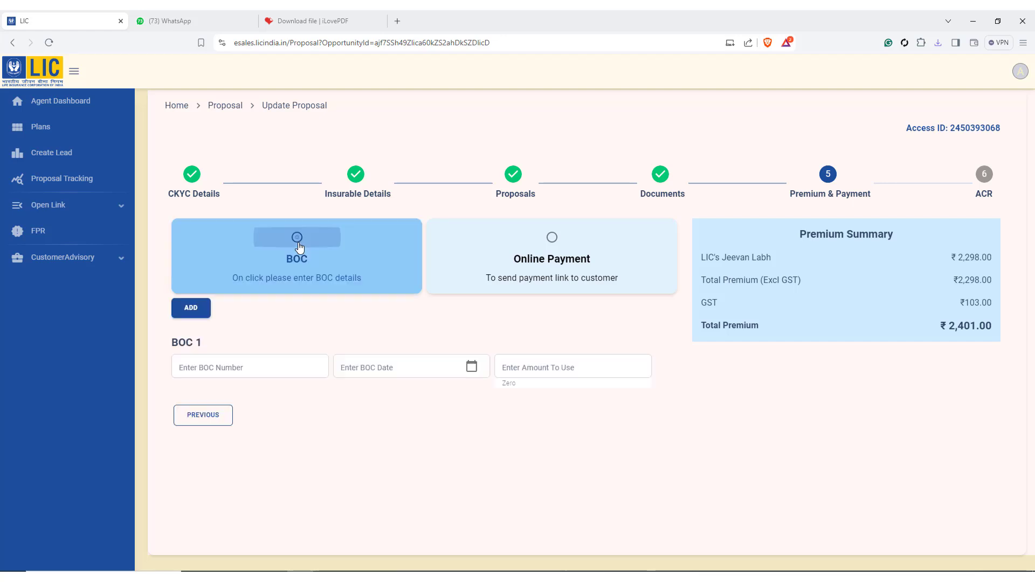
left_click(551, 238)
left_click(287, 240)
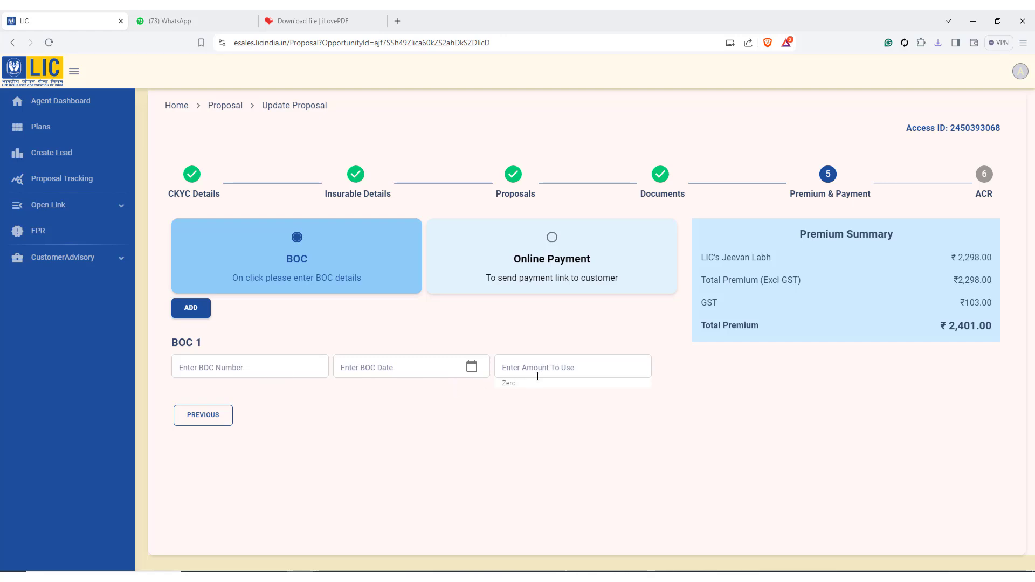
left_click(554, 242)
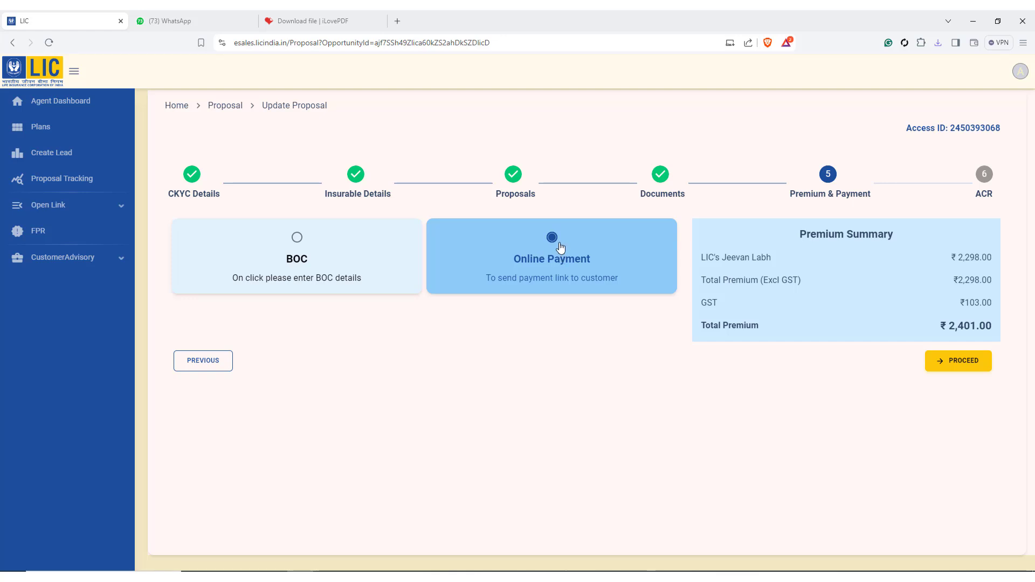
left_click(962, 366)
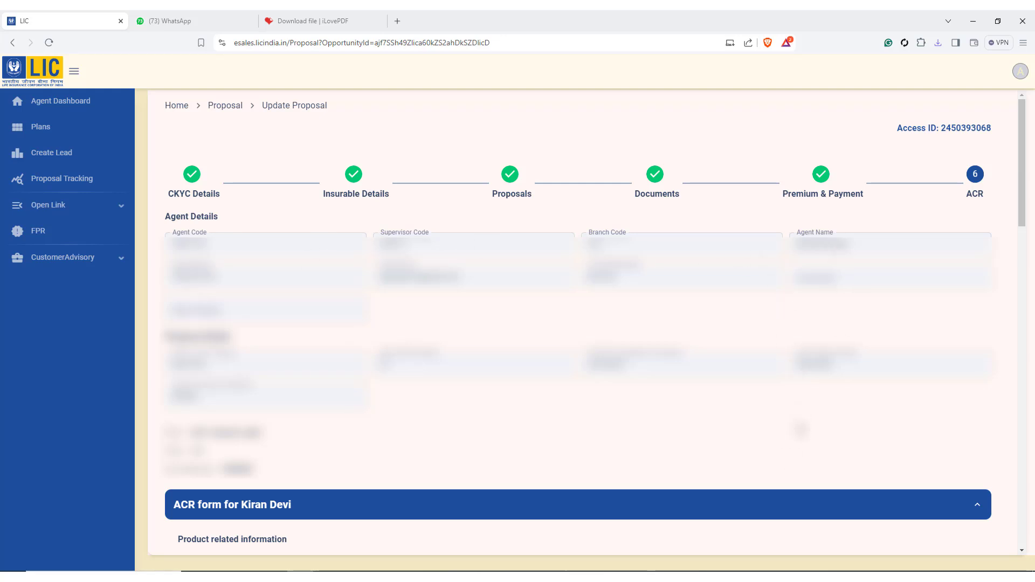
Enter 5 years known and answer No to being related to the proposer
scroll(392, 187, "down", 7)
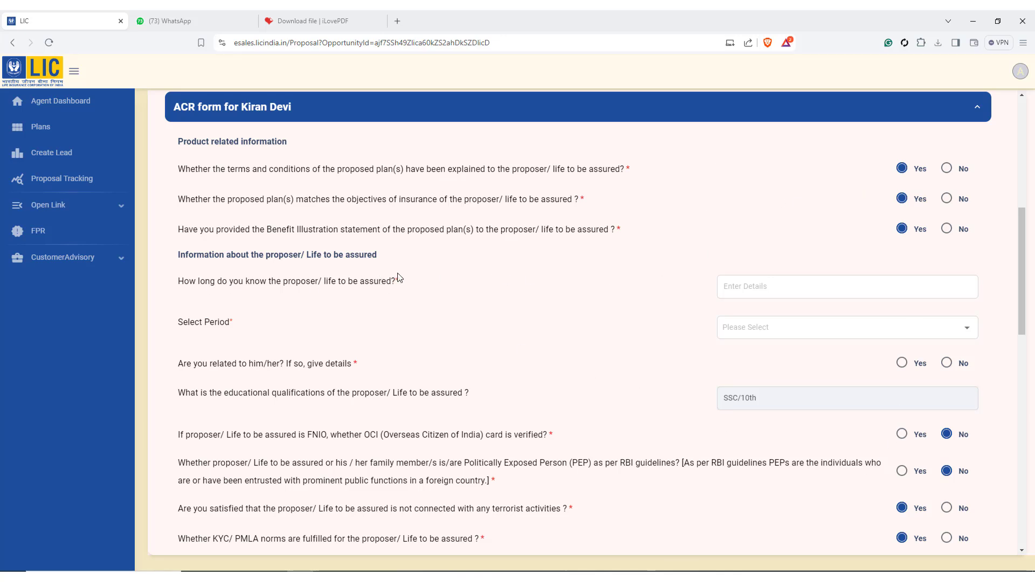
left_click(860, 292)
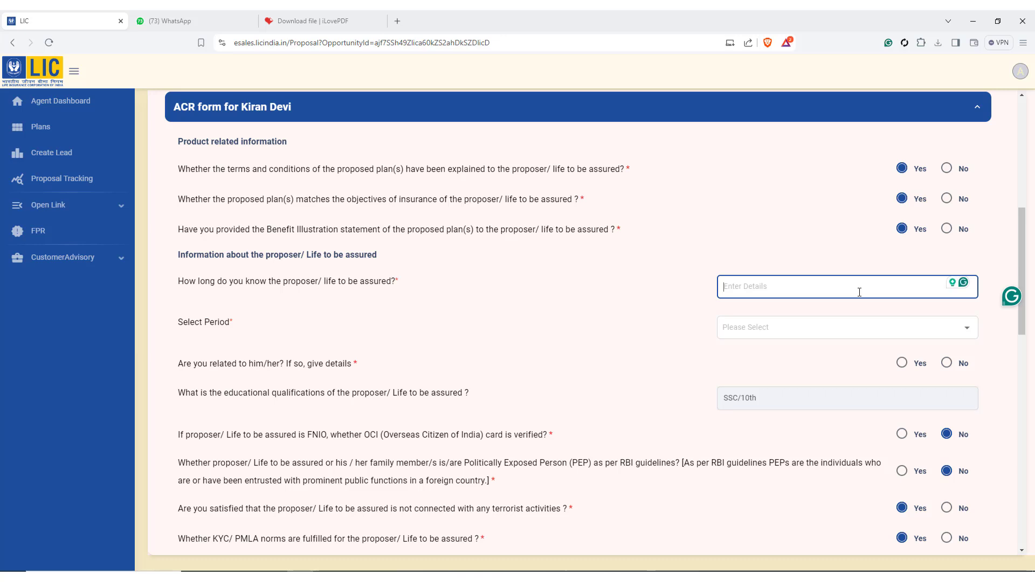
type("5")
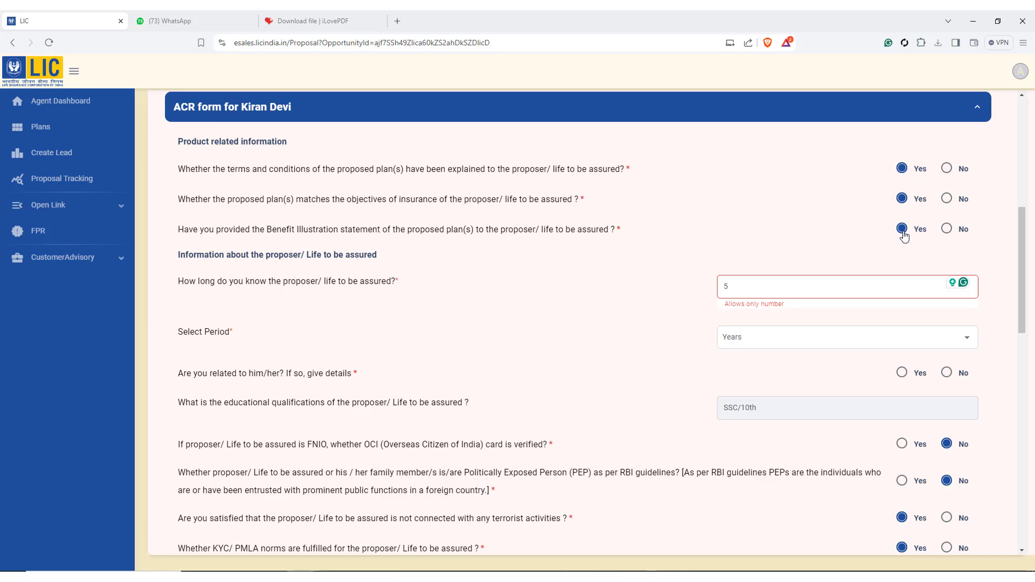
scroll(792, 330, "down", 3)
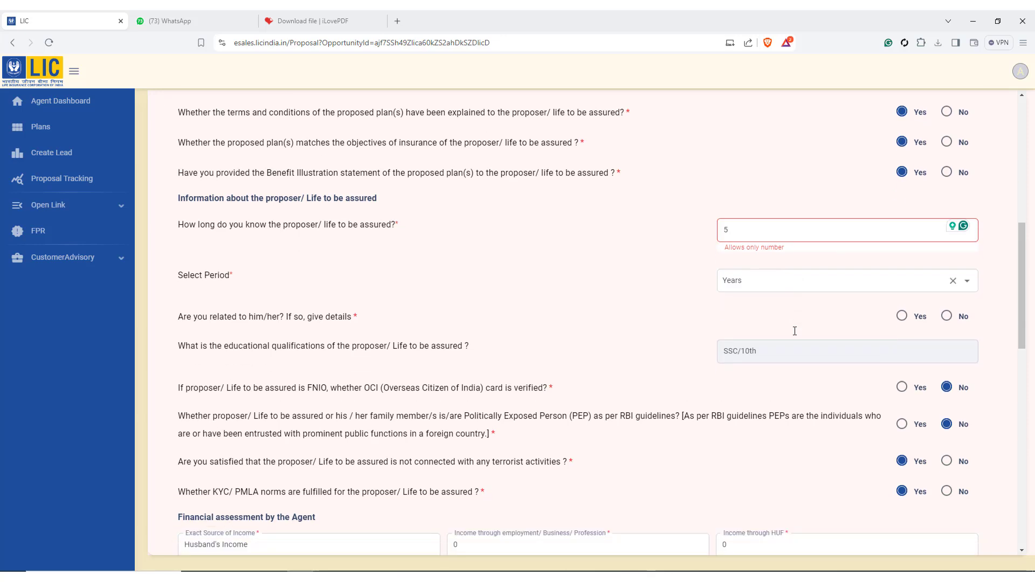
left_click_drag(177, 212, 291, 220)
left_click(291, 216)
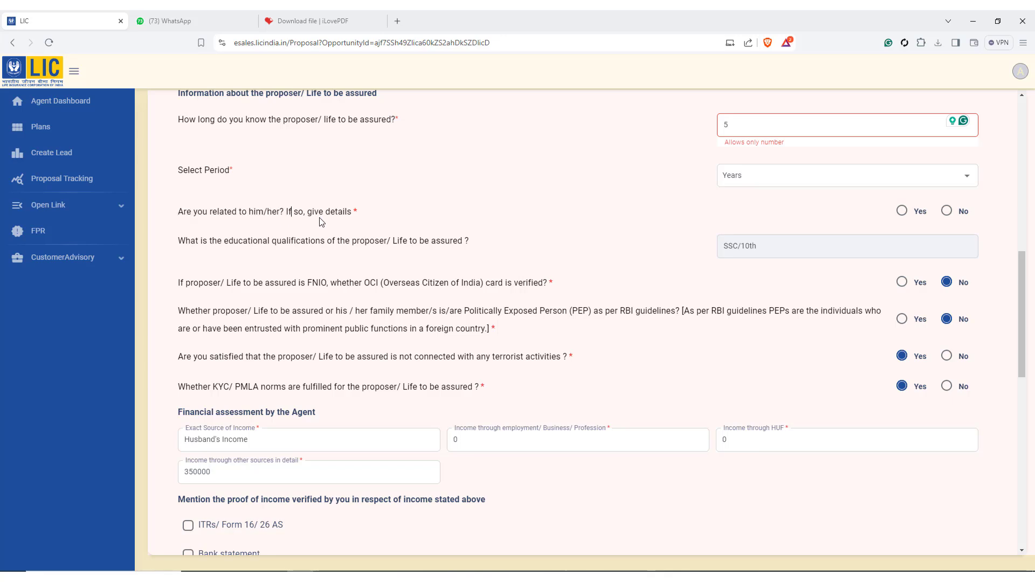
left_click(948, 211)
Review the proof-of-income, lapsed-policy and previous-proposal questions on the ACR form
scroll(209, 291, "down", 4)
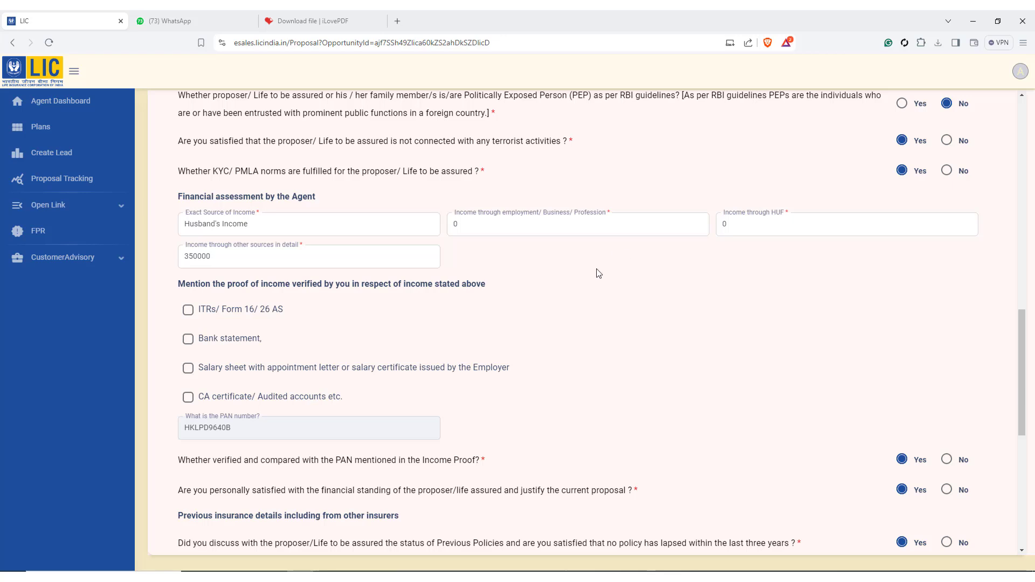
scroll(184, 174, "down", 2)
left_click_drag(183, 174, 442, 178)
left_click(442, 179)
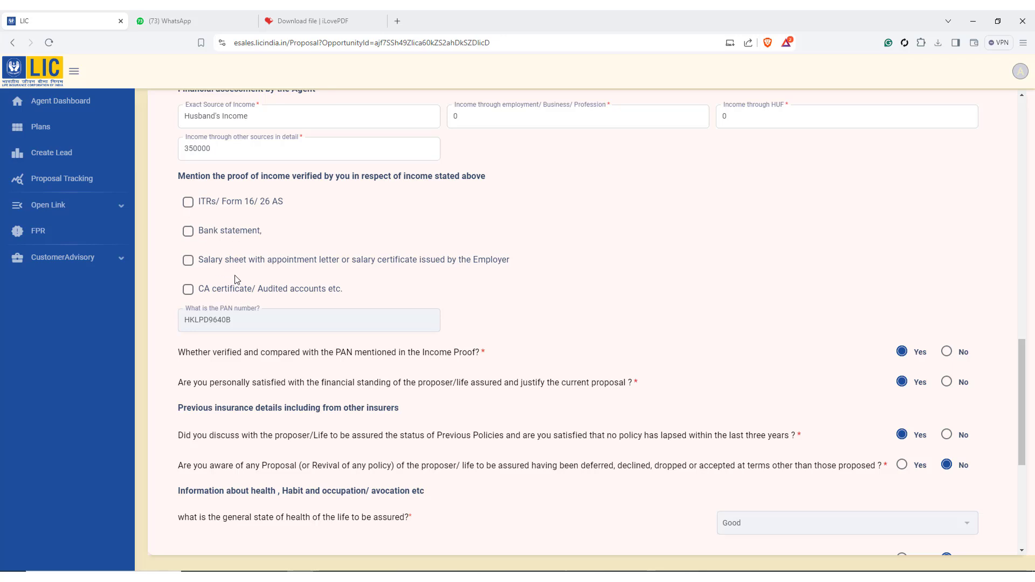
scroll(234, 278, "down", 4)
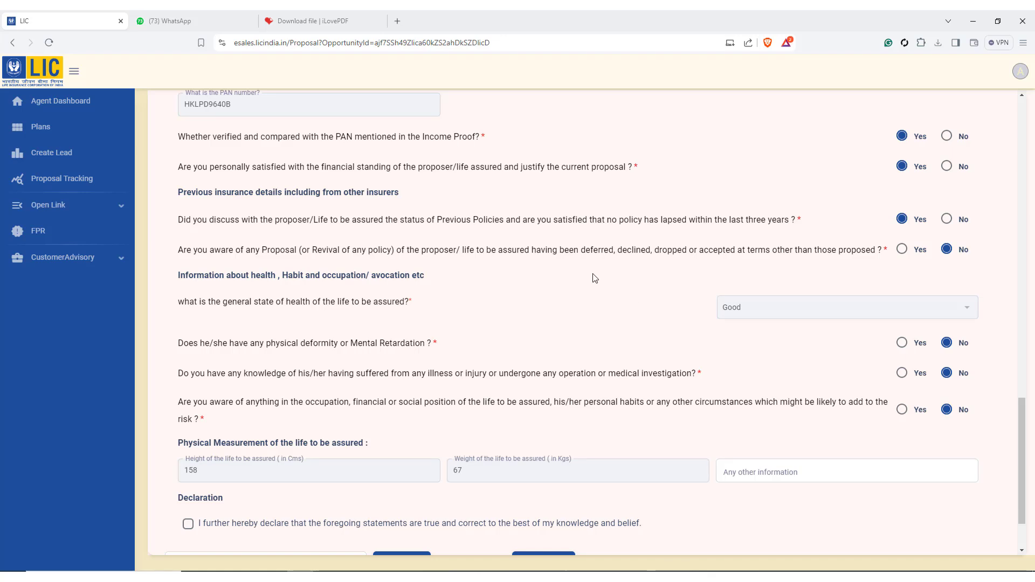
left_click_drag(608, 219, 700, 231)
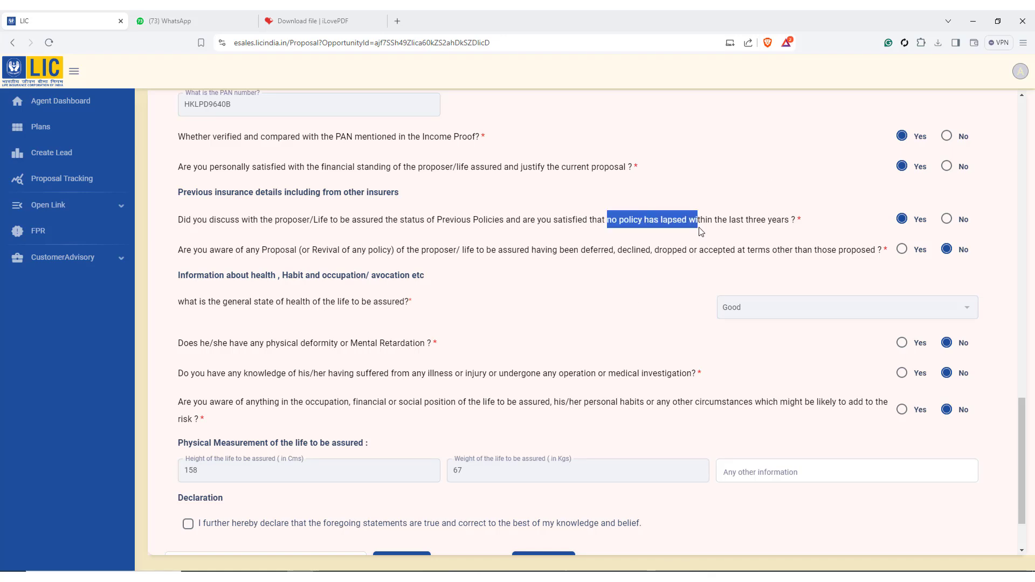
left_click(729, 235)
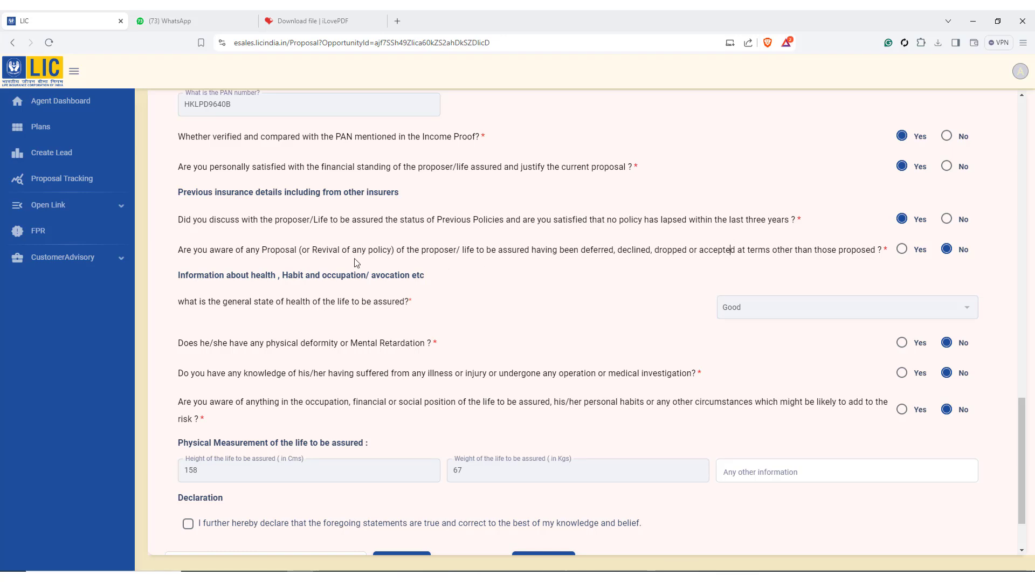
left_click_drag(230, 250, 439, 251)
left_click(444, 251)
Accept the agent's declaration and verify it with the received OTP
scroll(456, 257, "down", 1)
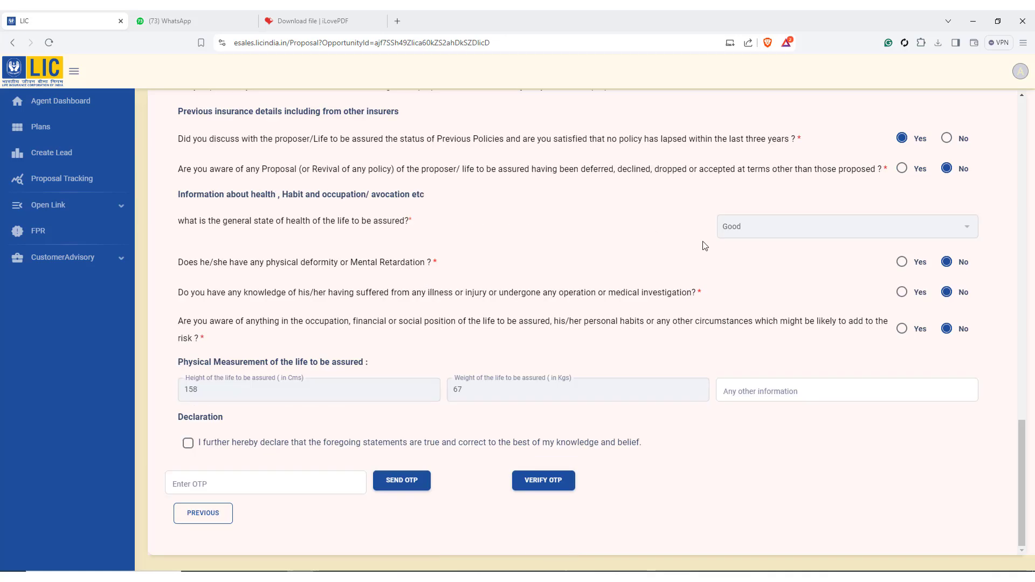
left_click(188, 444)
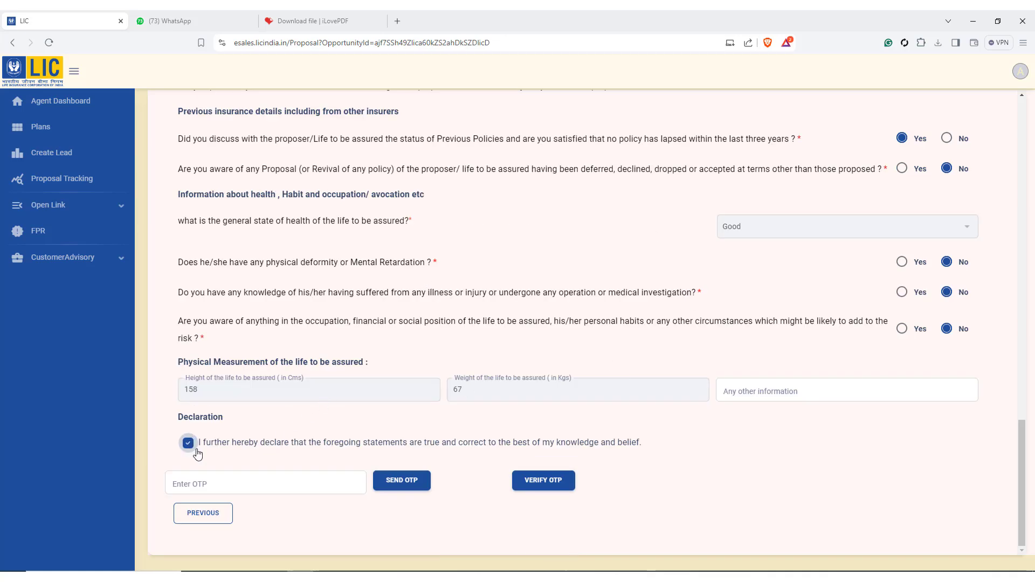
left_click(416, 492)
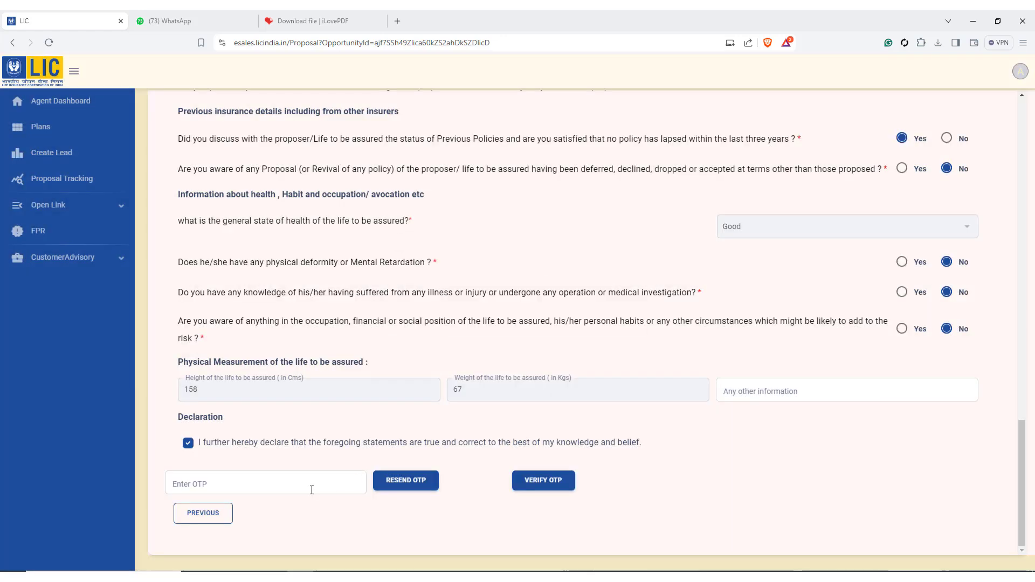
left_click(312, 490)
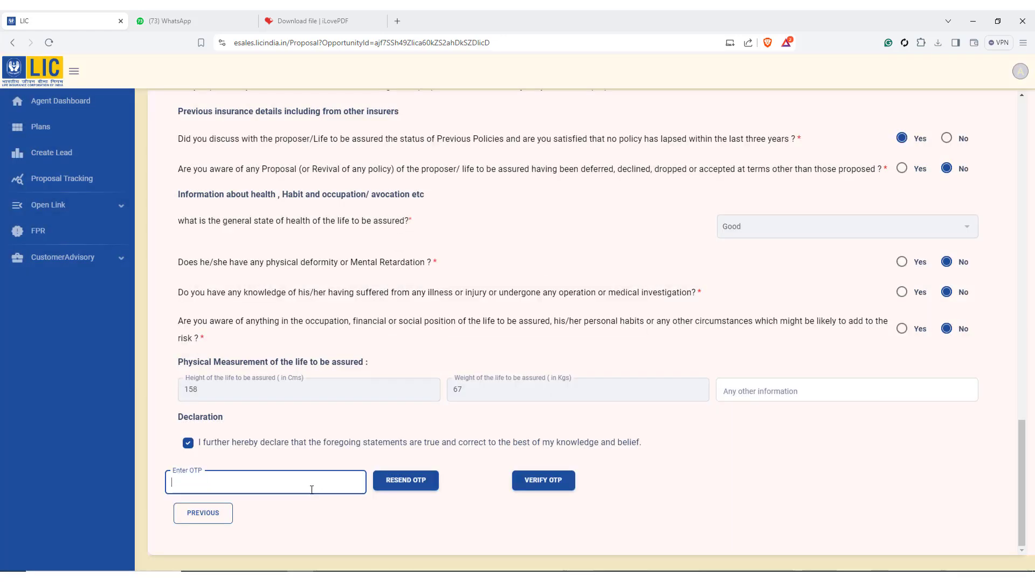
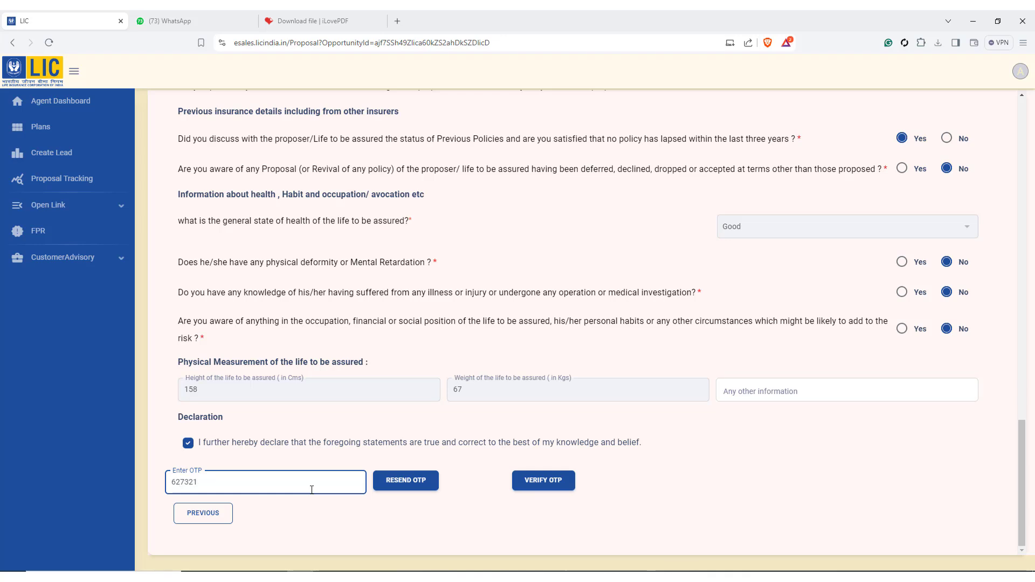
left_click(539, 480)
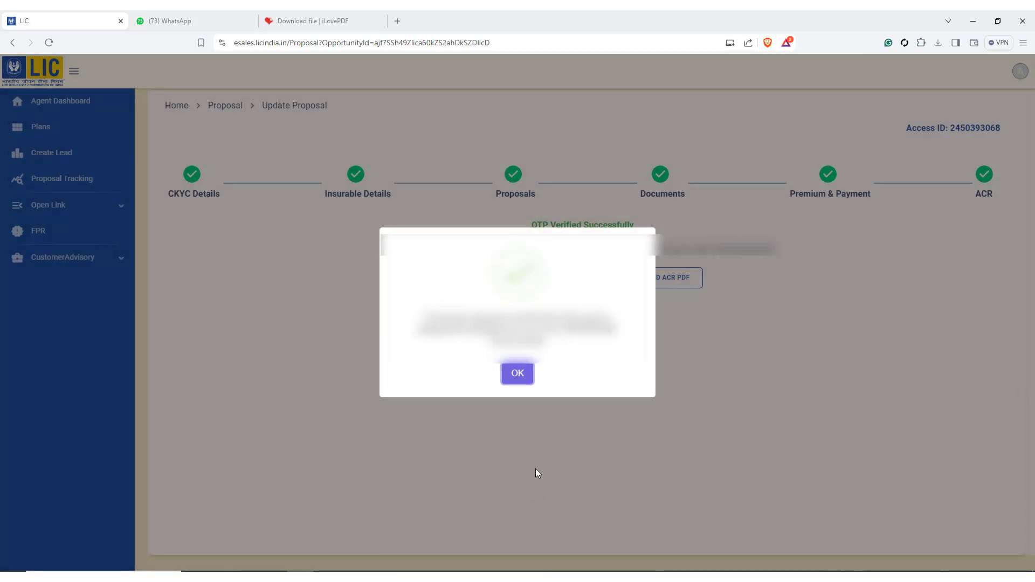
Dismiss the success message, copy the Access ID, and go home to Proposal Tracking
left_click(521, 374)
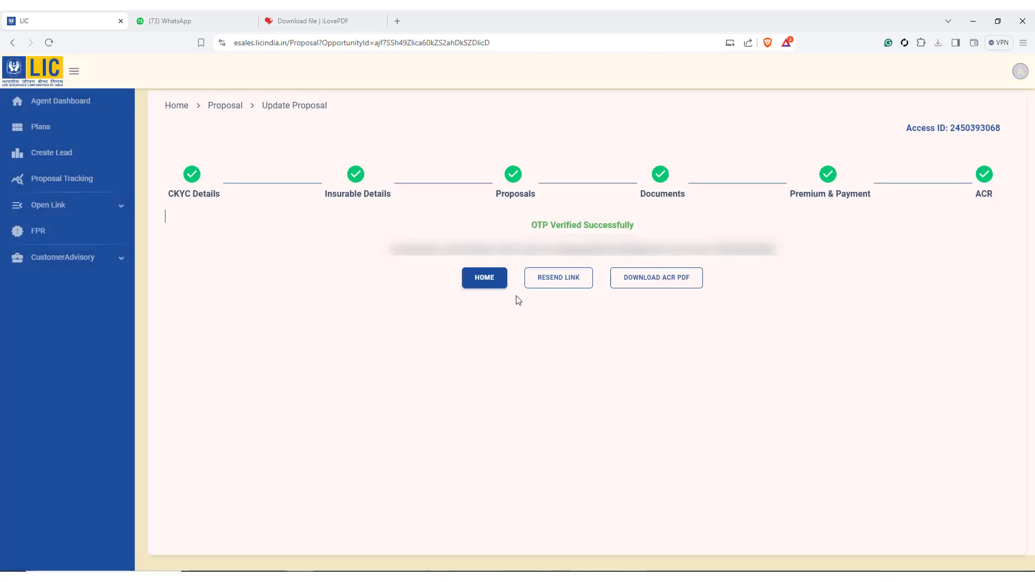
left_click_drag(388, 249, 532, 250)
left_click(525, 256)
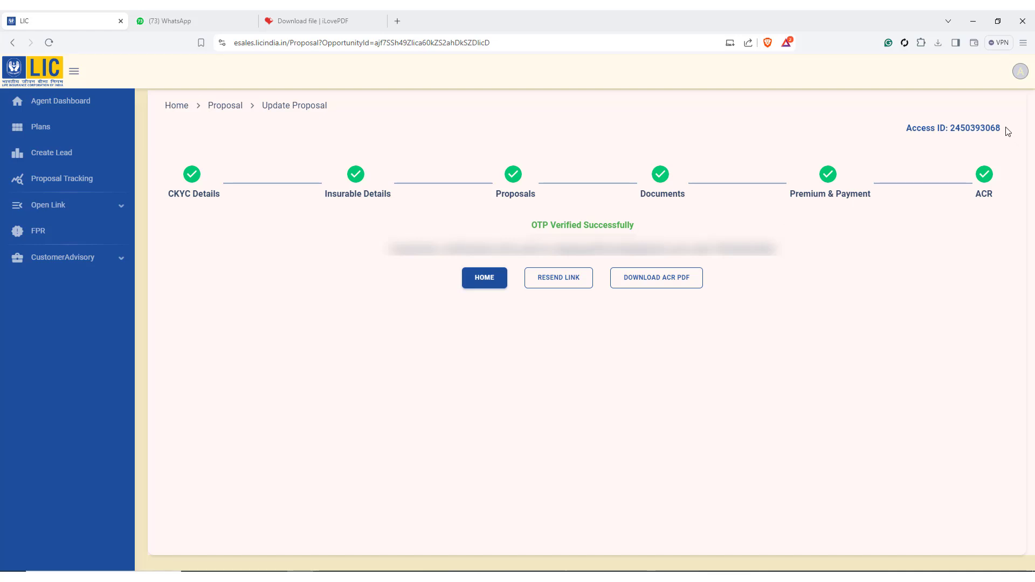
left_click_drag(1008, 131, 907, 130)
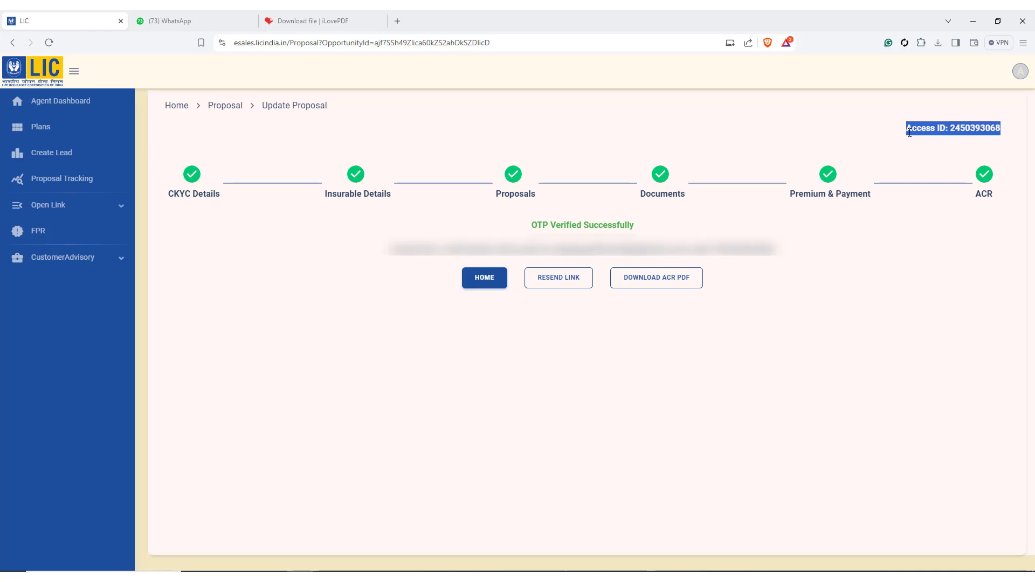
left_click(909, 132)
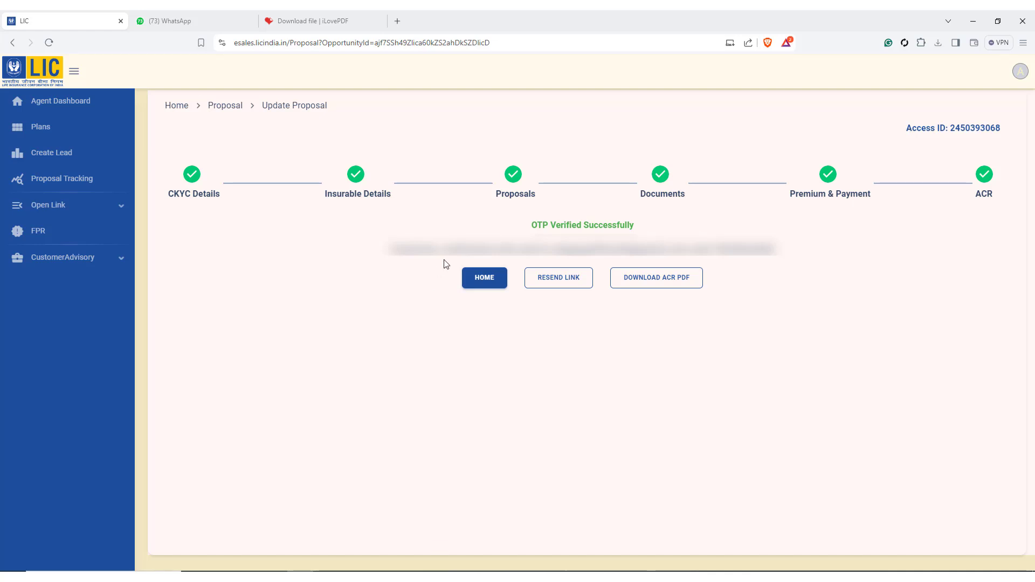
left_click(478, 281)
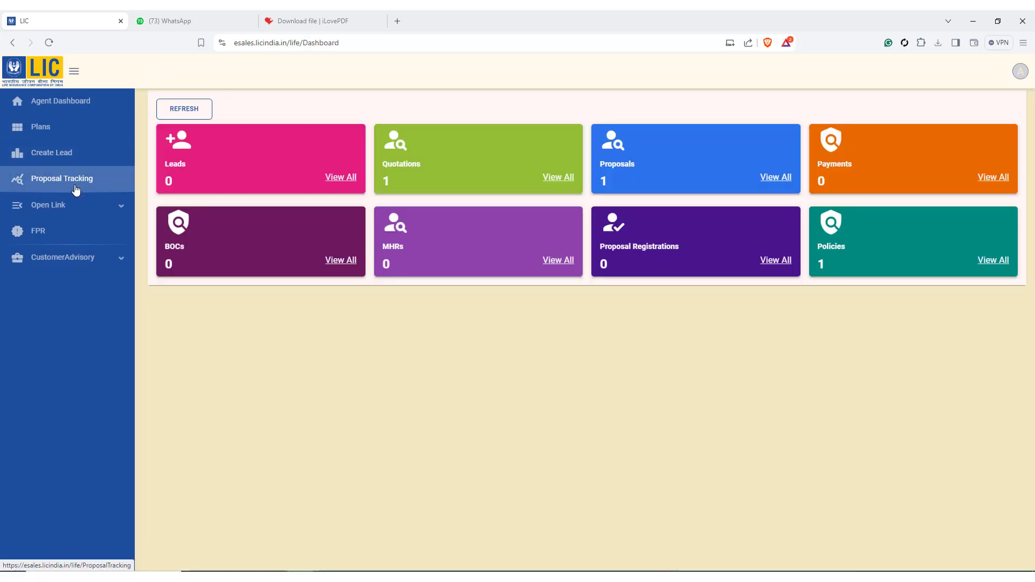
left_click(76, 180)
Paste the copied Access ID and track it, confirming Customer Verification Completed
left_click(227, 133)
right_click(226, 133)
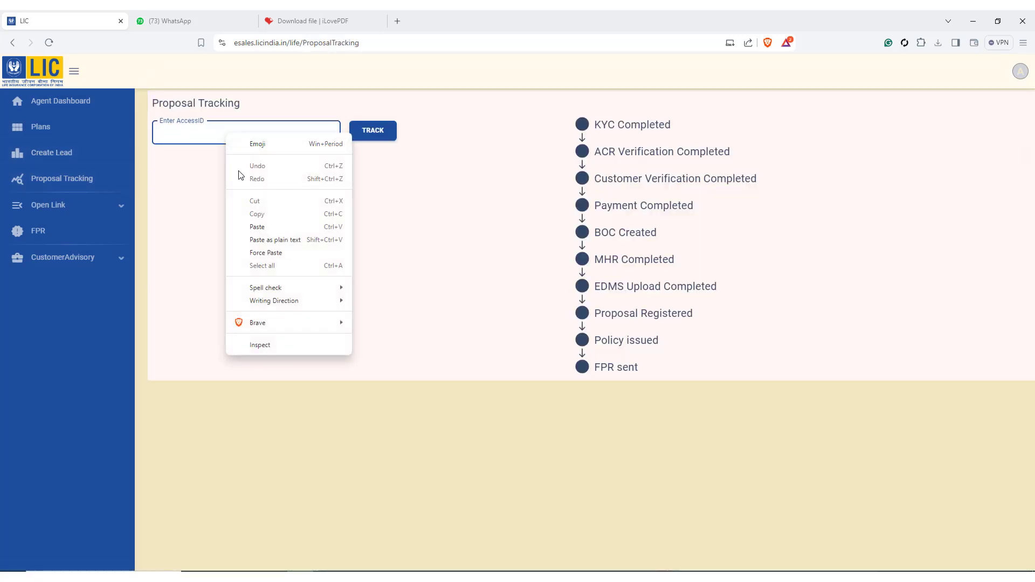
left_click(261, 225)
left_click(371, 134)
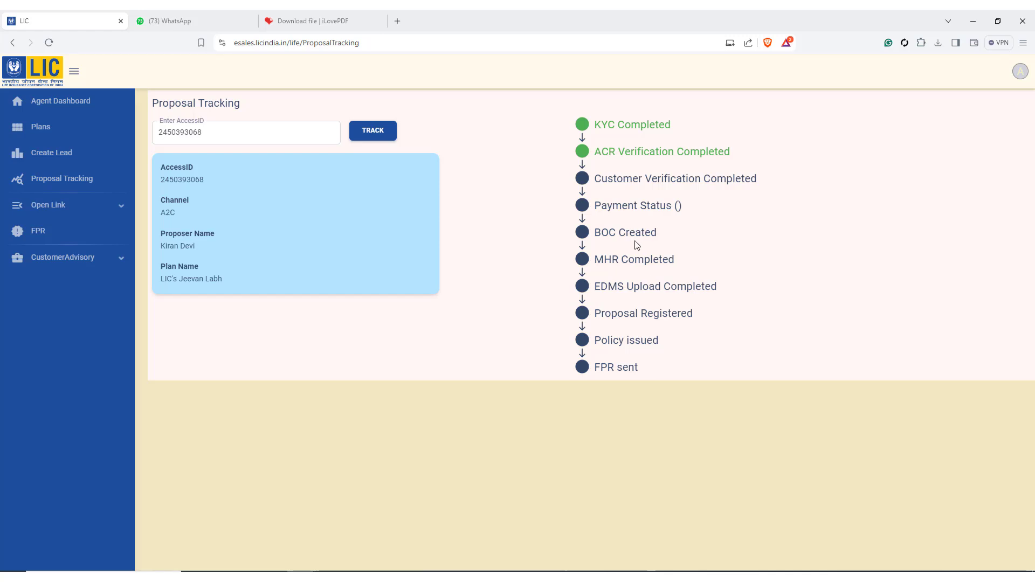
left_click_drag(596, 182, 763, 182)
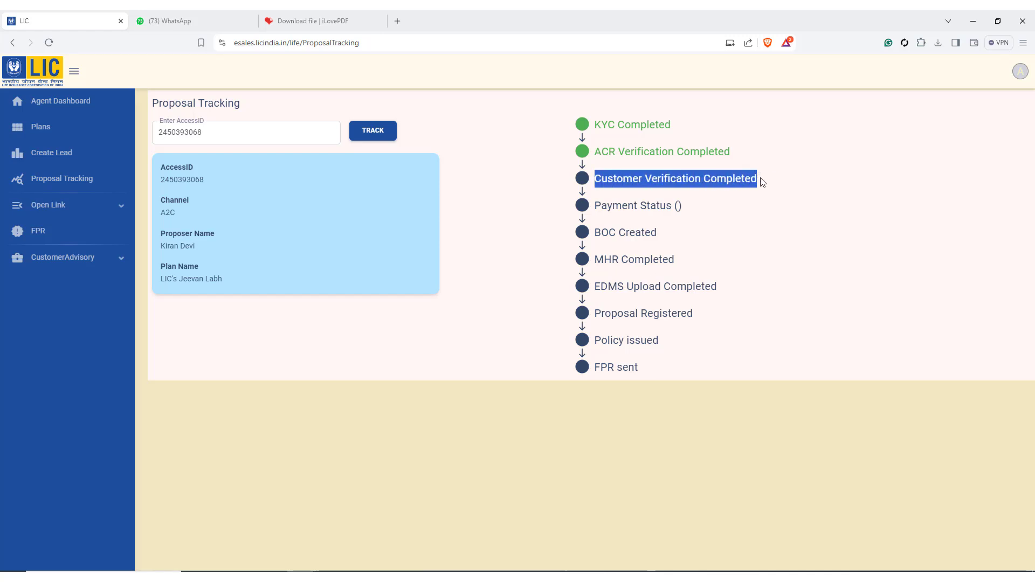
left_click(765, 188)
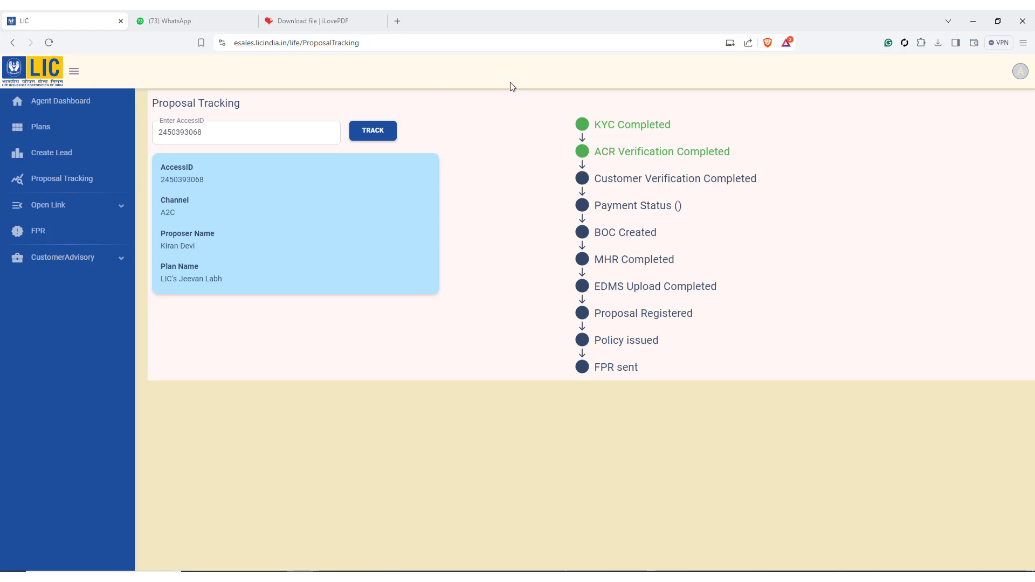
left_click(366, 20)
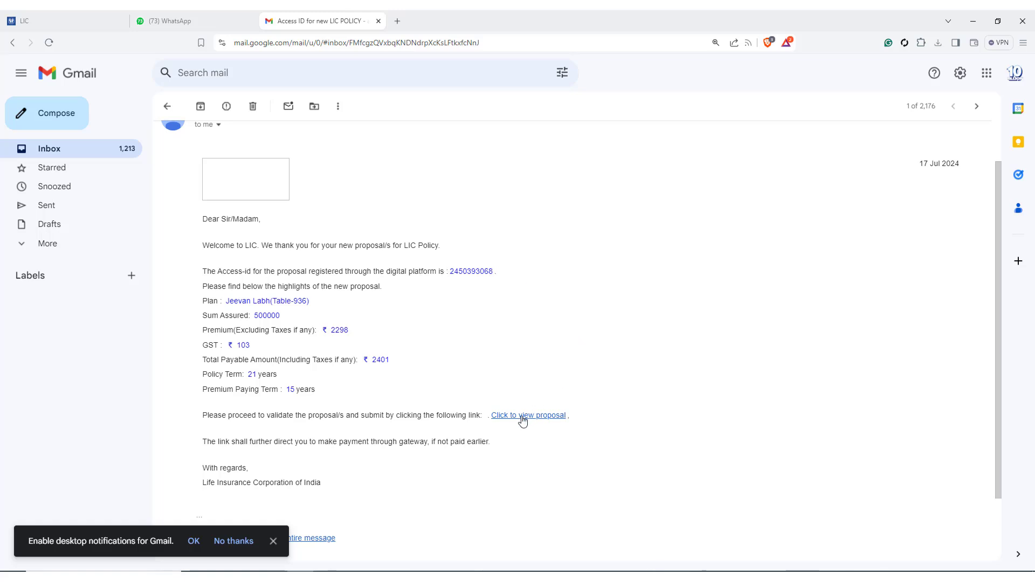
Open the 'Click to view proposal' link in LIC's Access ID email
left_click(539, 424)
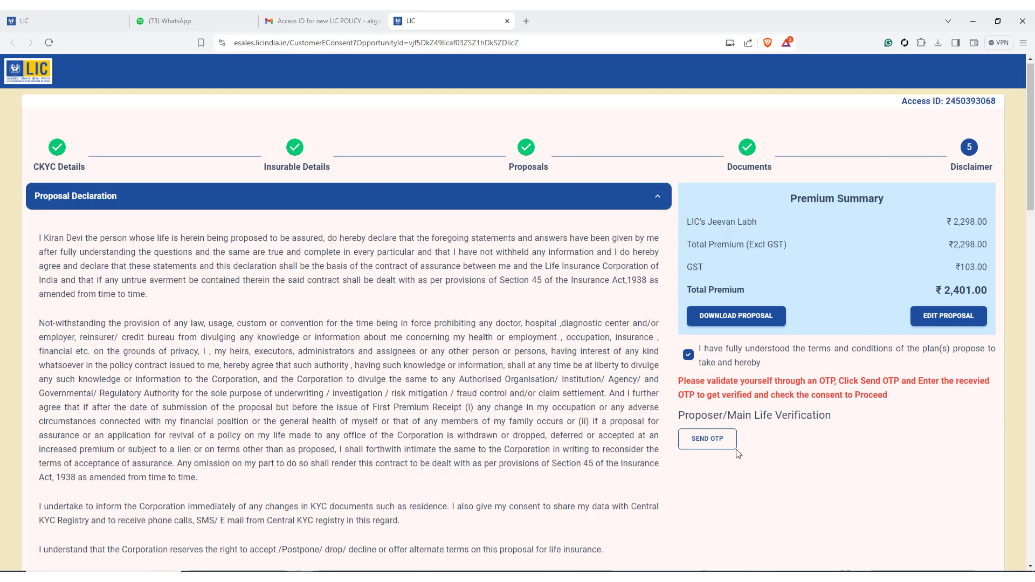
Send the customer an OTP, paste it in, and verify the consent declaration
left_click(715, 448)
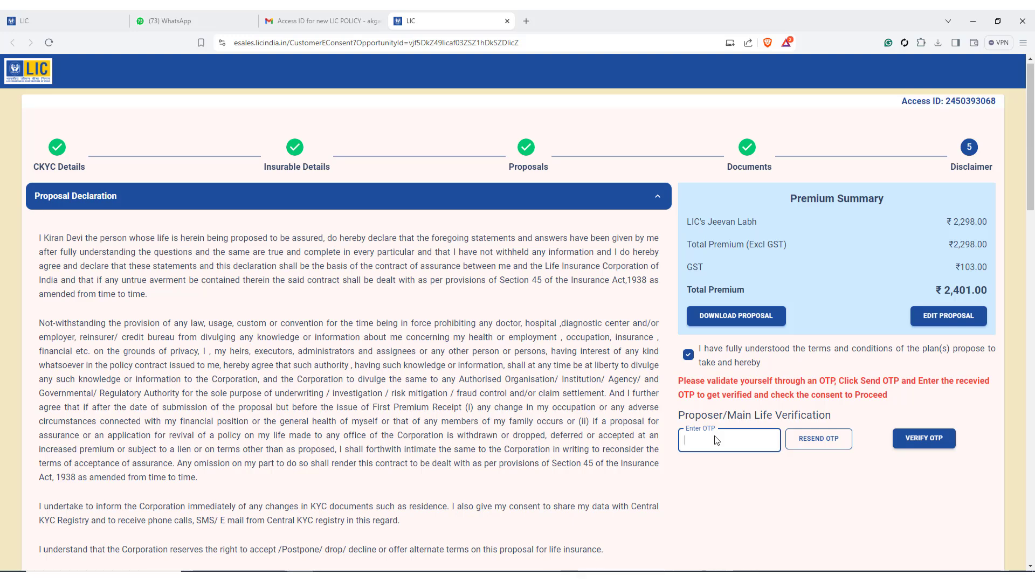
key("ctrl+v")
left_click(929, 446)
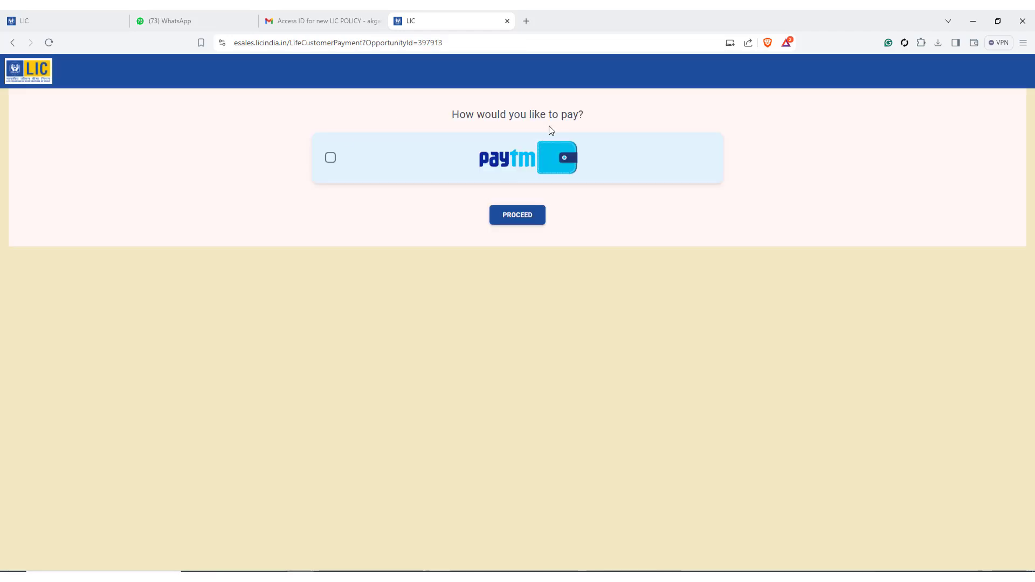
Pay the ₹2,401.00 proposal deposit by card via Paytm and return to the LIC portal
left_click(330, 158)
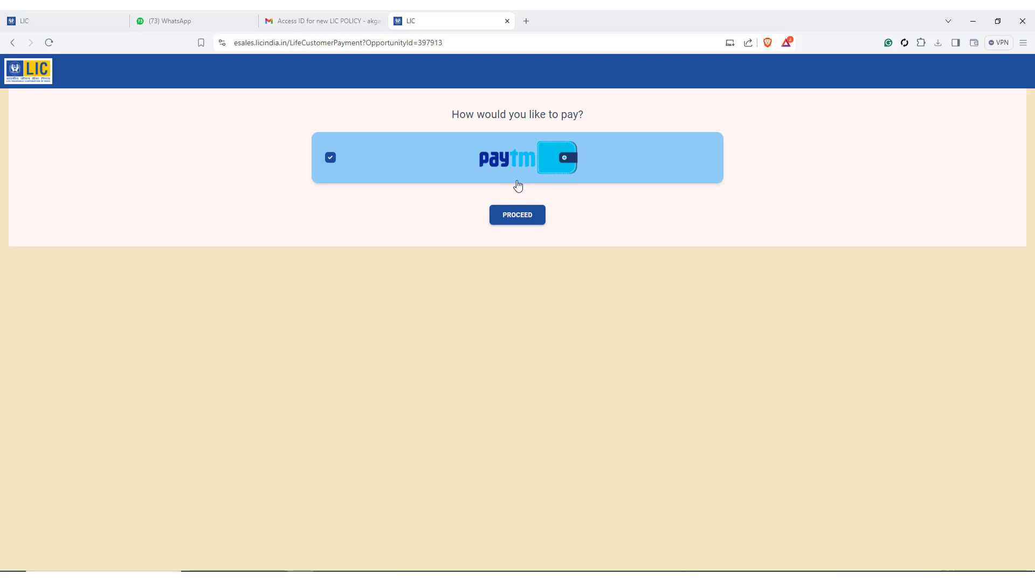
left_click(528, 216)
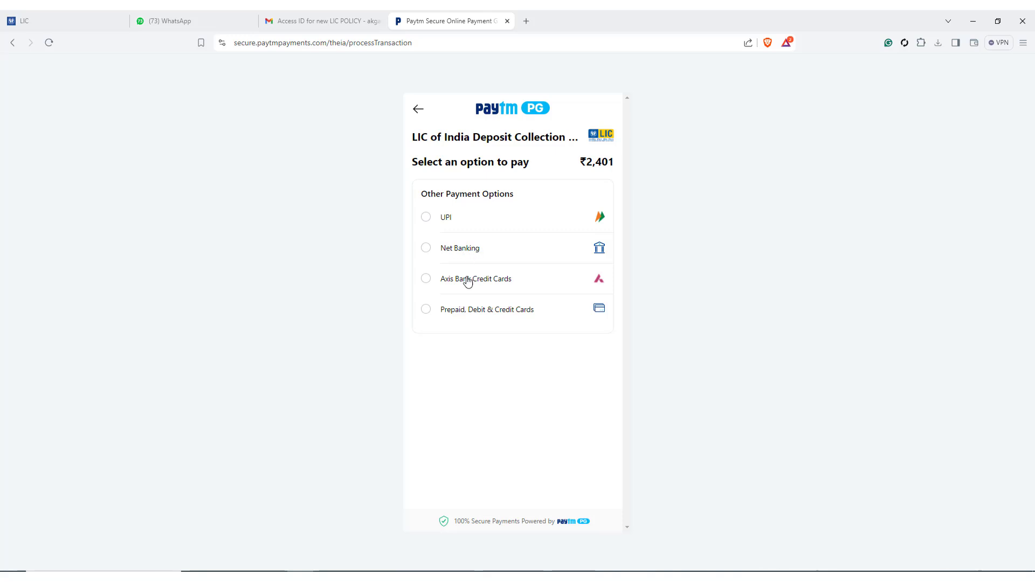
left_click(491, 320)
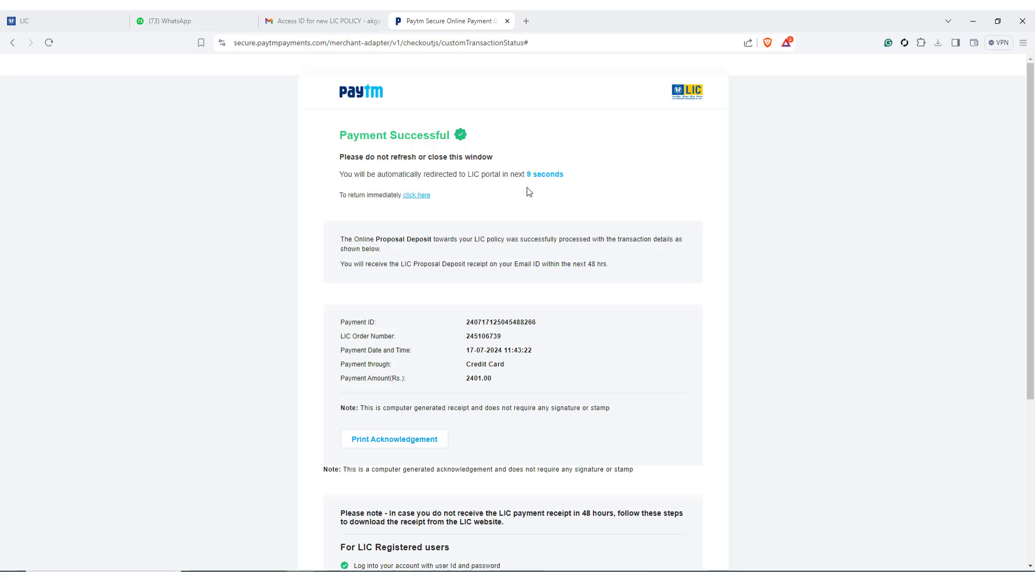
left_click(424, 196)
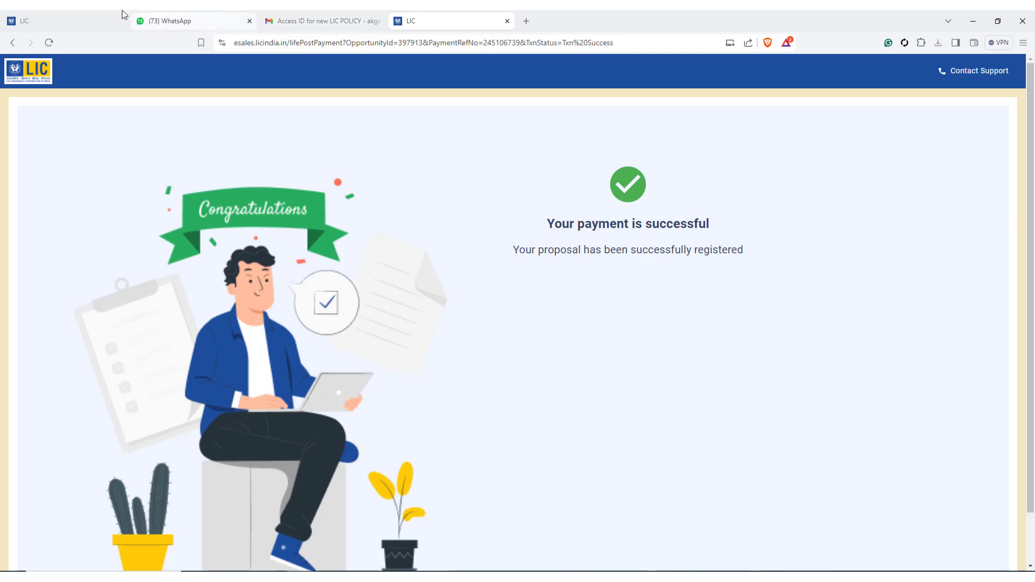
Re-track the proposal and highlight the completed Customer Verification, Payment Status (Paytm) and BOC Created stages
left_click(42, 15)
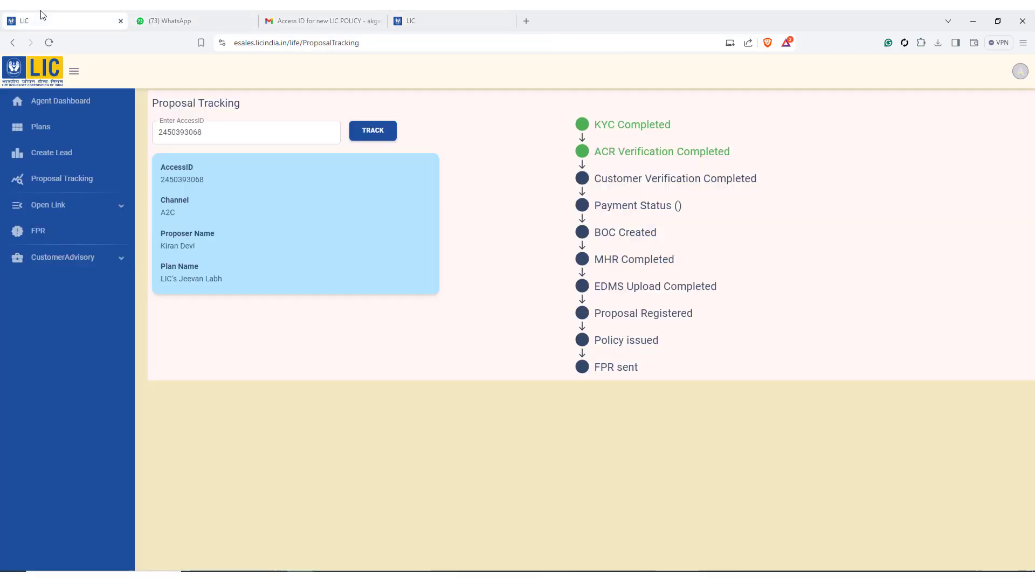
left_click(372, 139)
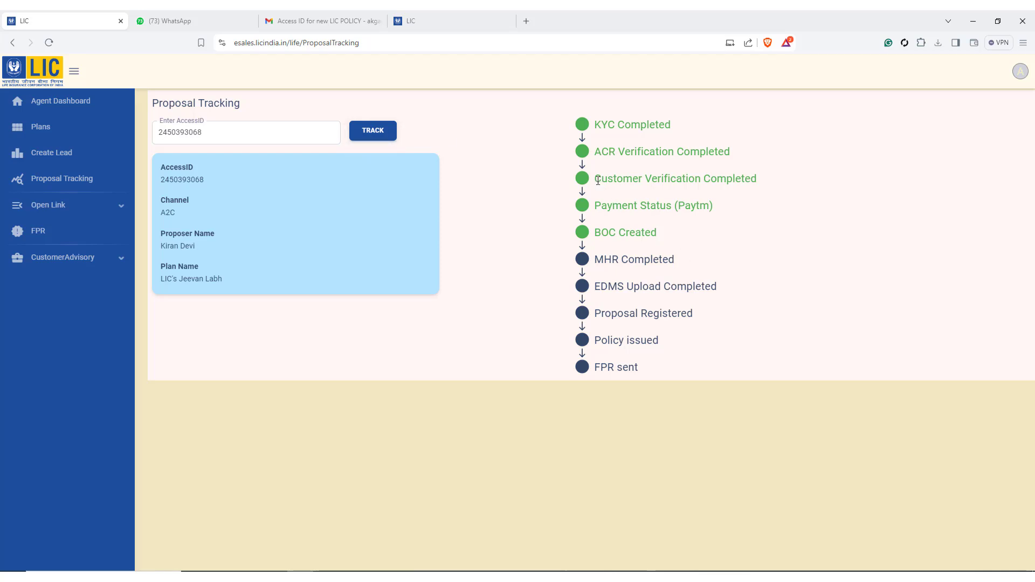
left_click_drag(594, 180, 758, 192)
left_click(741, 207)
left_click_drag(596, 208, 620, 212)
left_click(676, 219)
left_click_drag(594, 232, 657, 234)
left_click(659, 235)
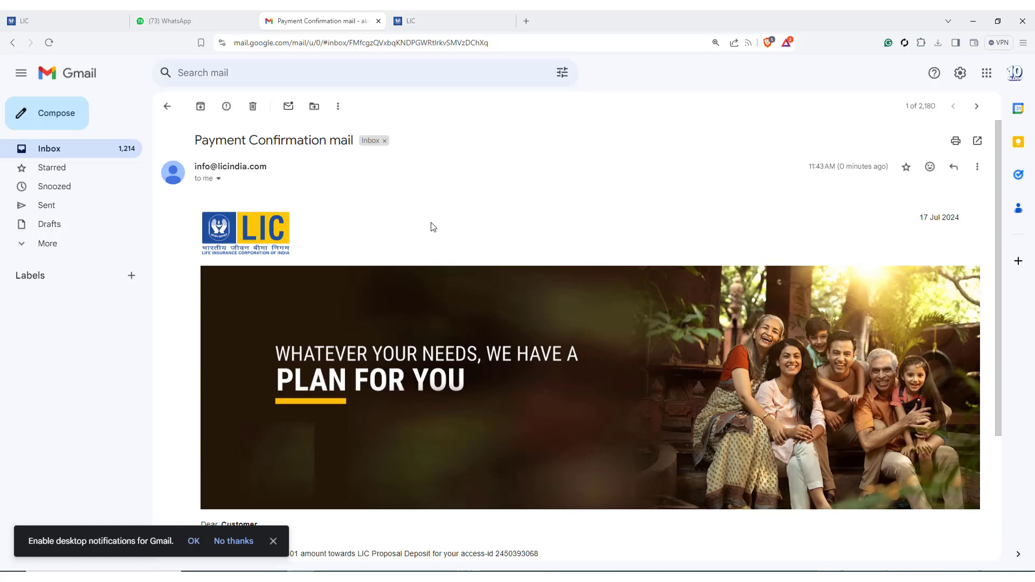
Go back to the inbox and open LIC's online proposal registration email
scroll(432, 226, "down", 3)
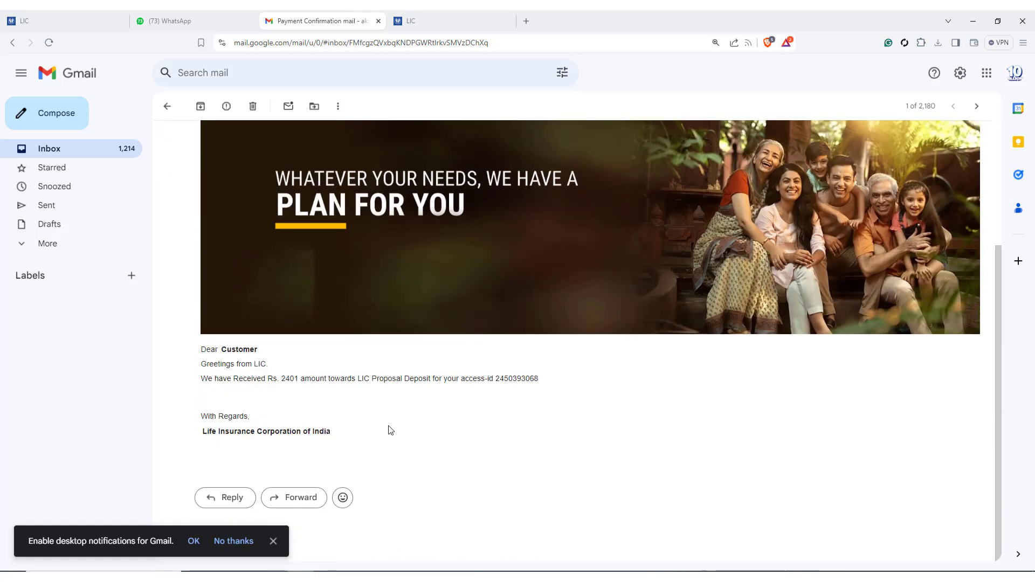
scroll(390, 428, "up", 3)
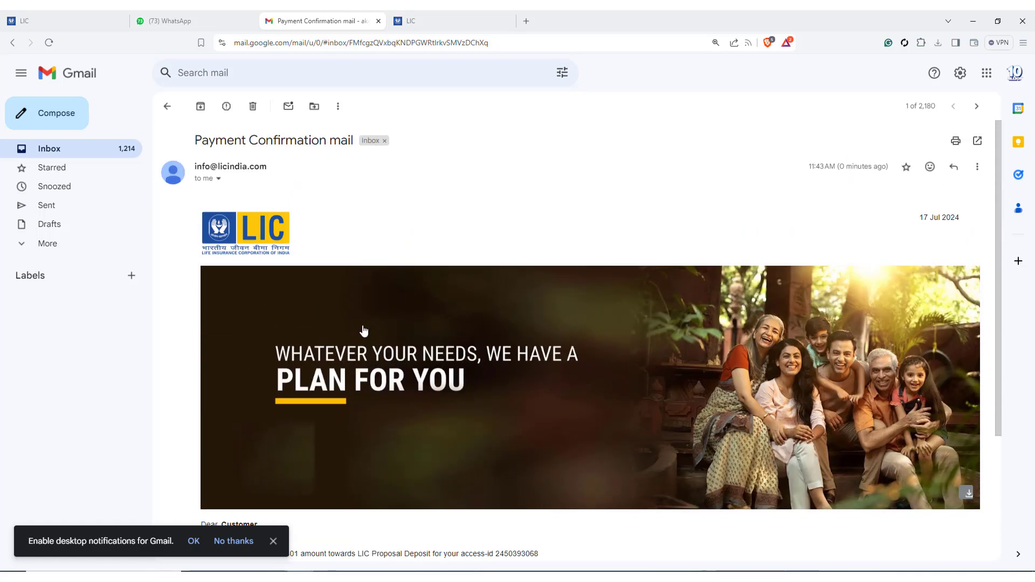
left_click(79, 154)
left_click(302, 189)
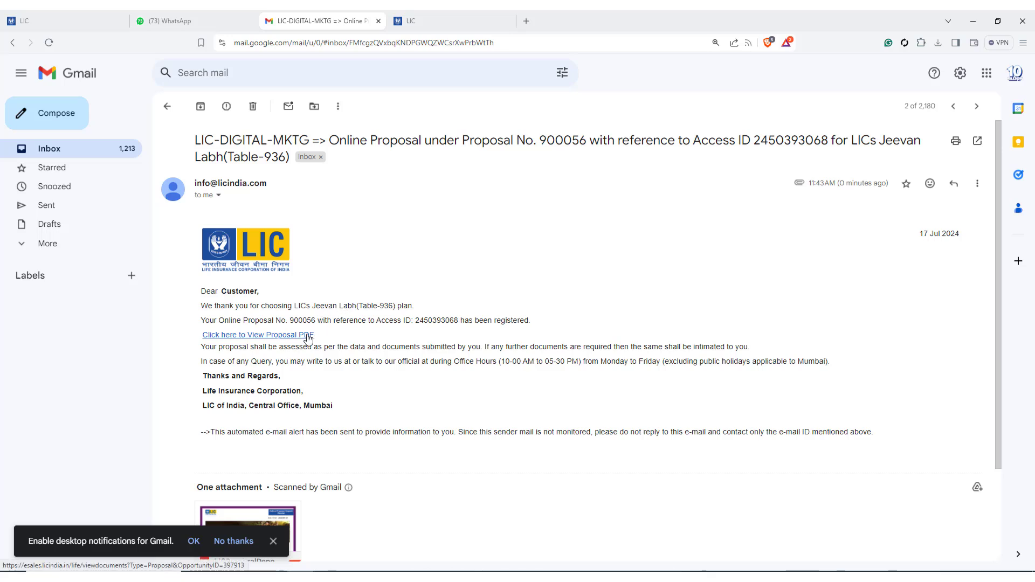
View the proposal PDF, preview the LICProposalDepositReceipt.pdf attachment, then return to proposal tracking
left_click(265, 336)
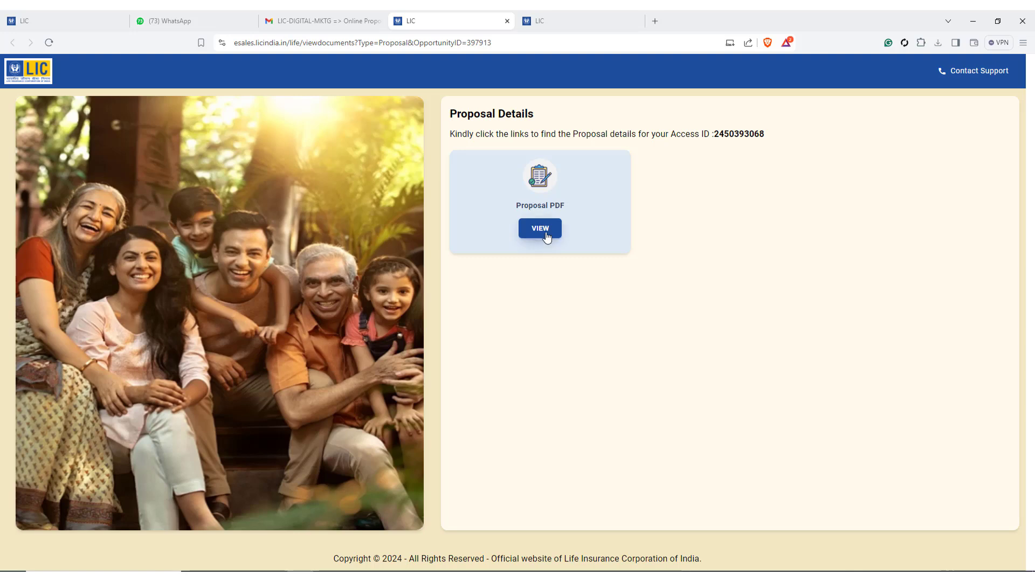
left_click(547, 238)
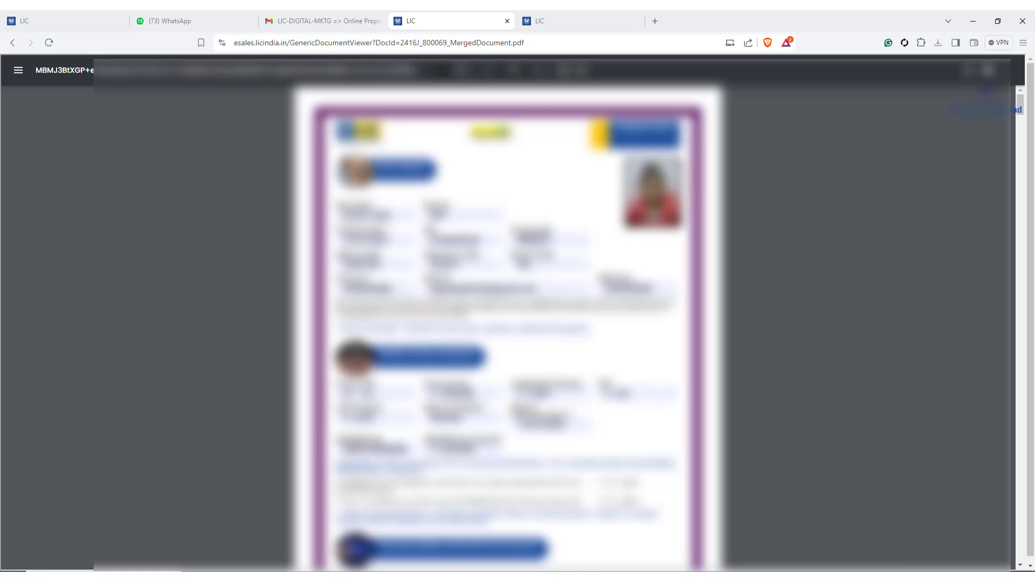
left_click(333, 25)
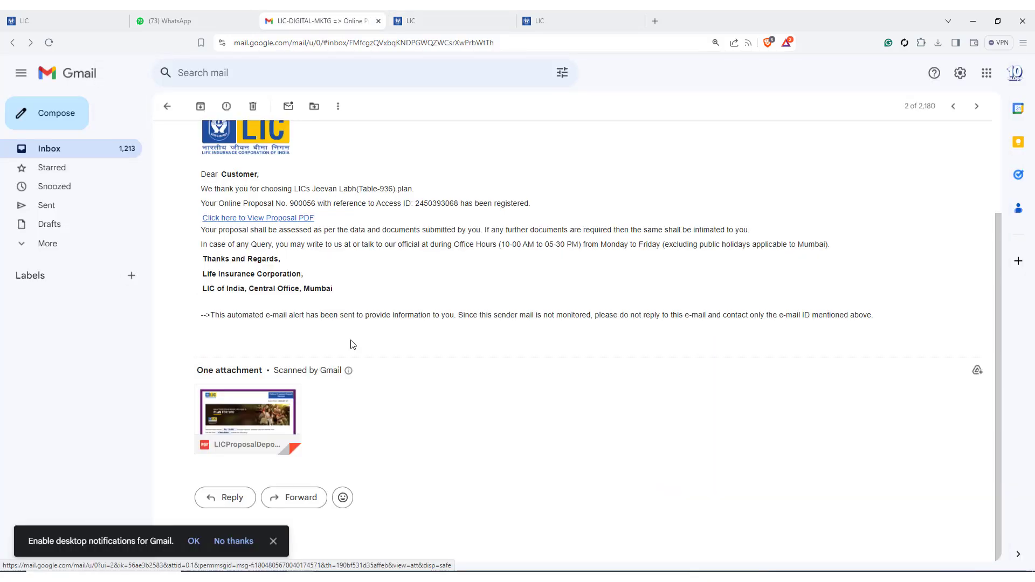
left_click(281, 417)
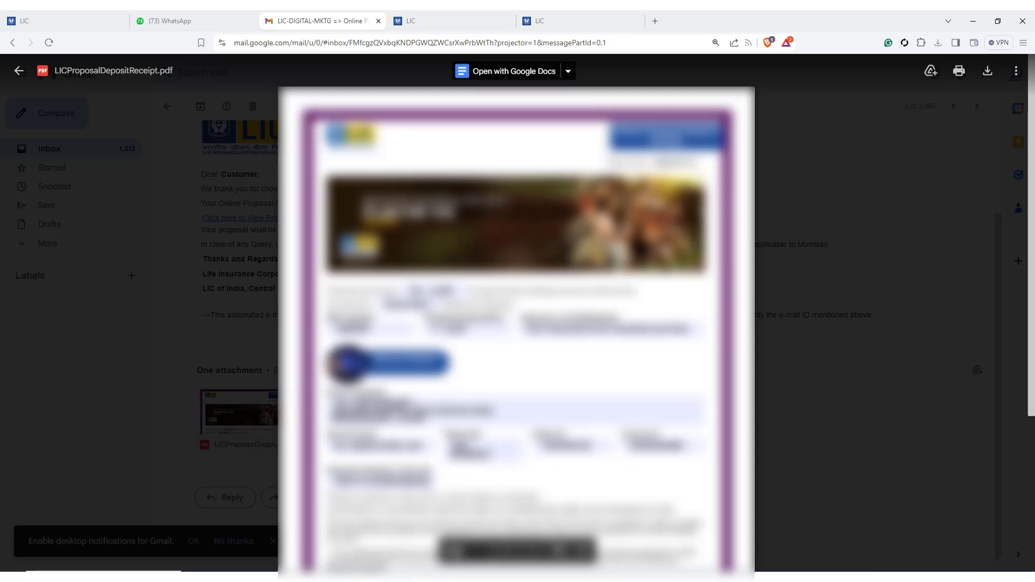
key("ctrl+1")
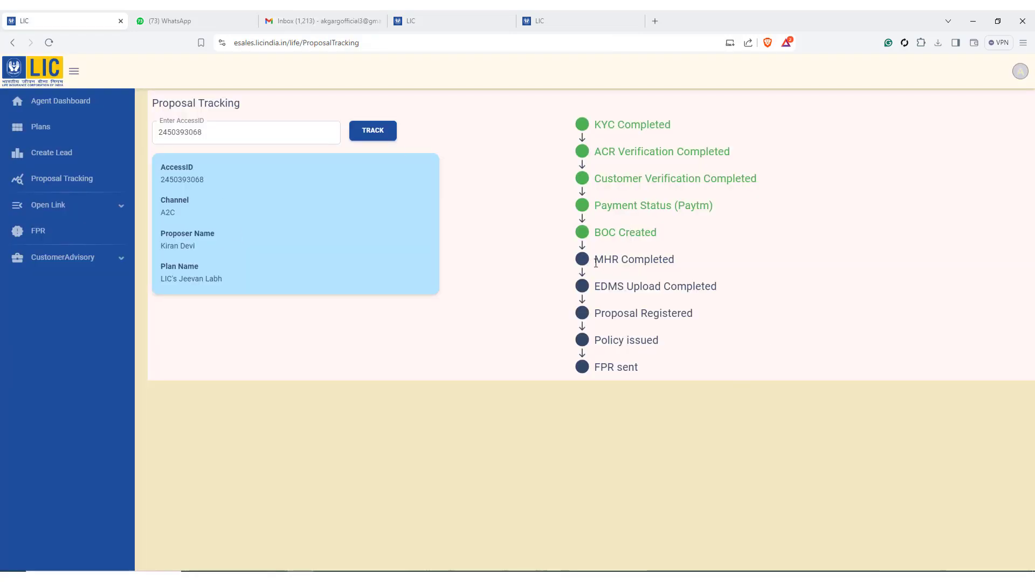
left_click_drag(595, 261, 684, 269)
left_click(684, 269)
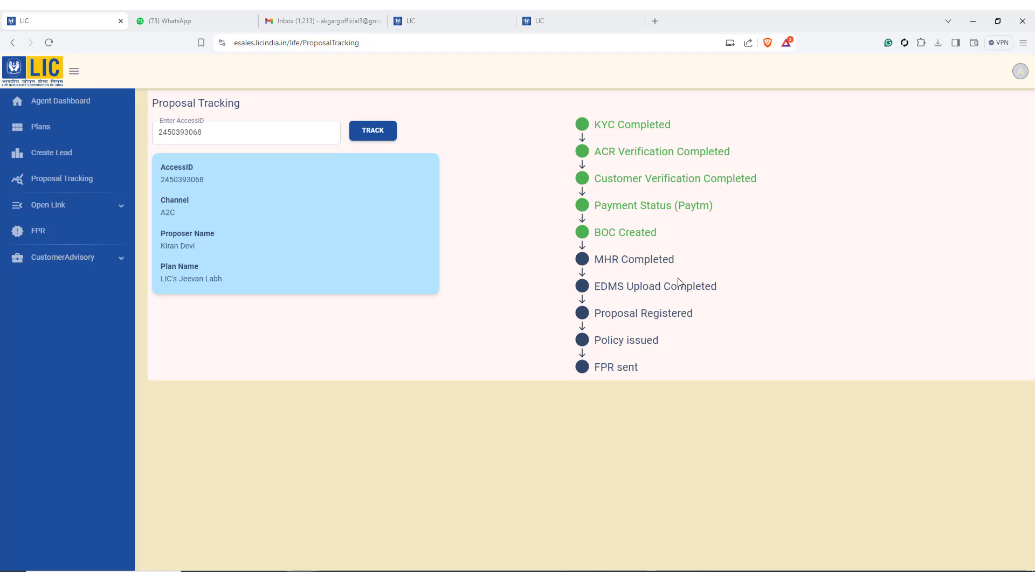
left_click_drag(594, 287, 723, 293)
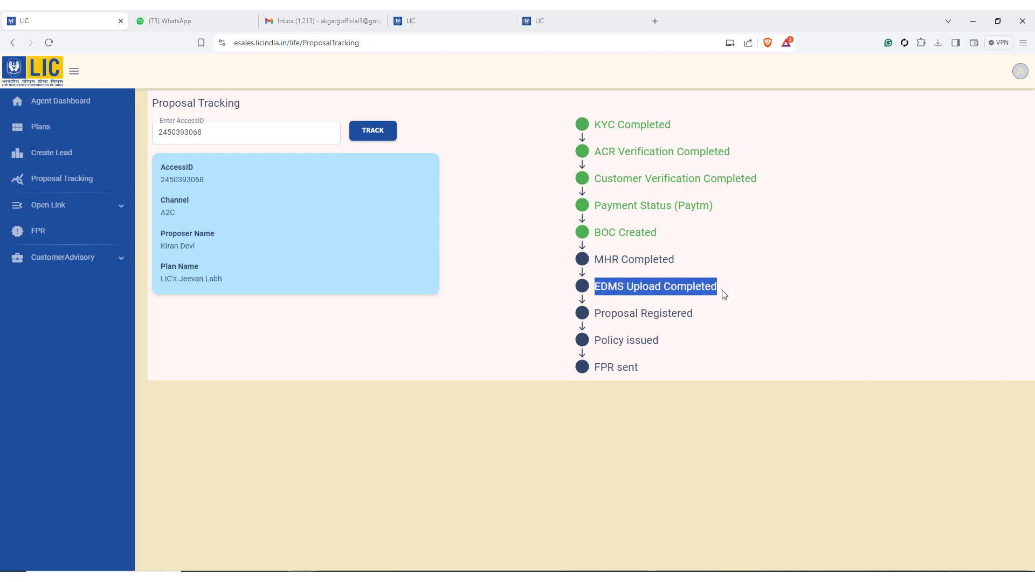
left_click(724, 293)
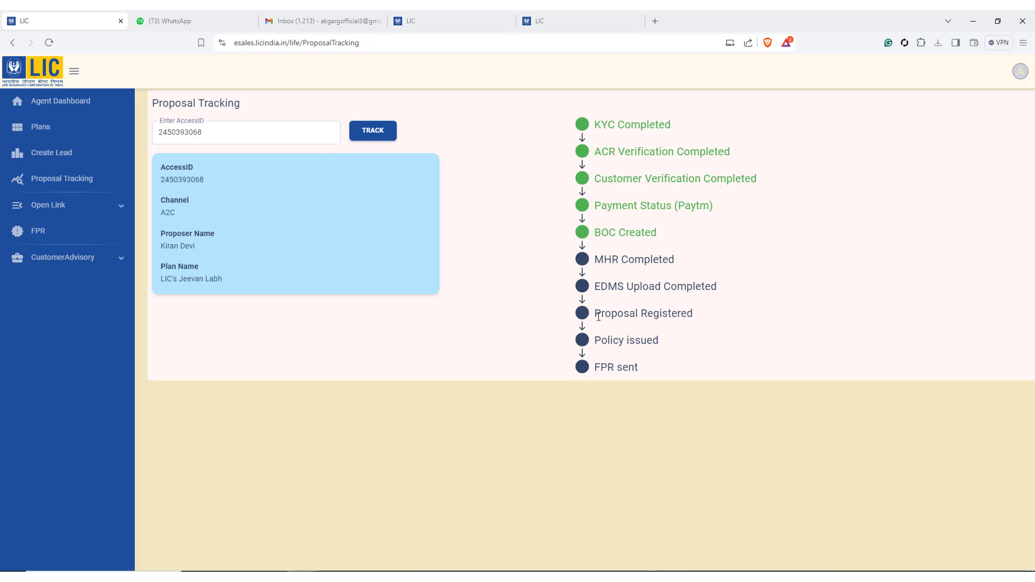
left_click_drag(595, 313, 641, 314)
left_click_drag(655, 350, 596, 342)
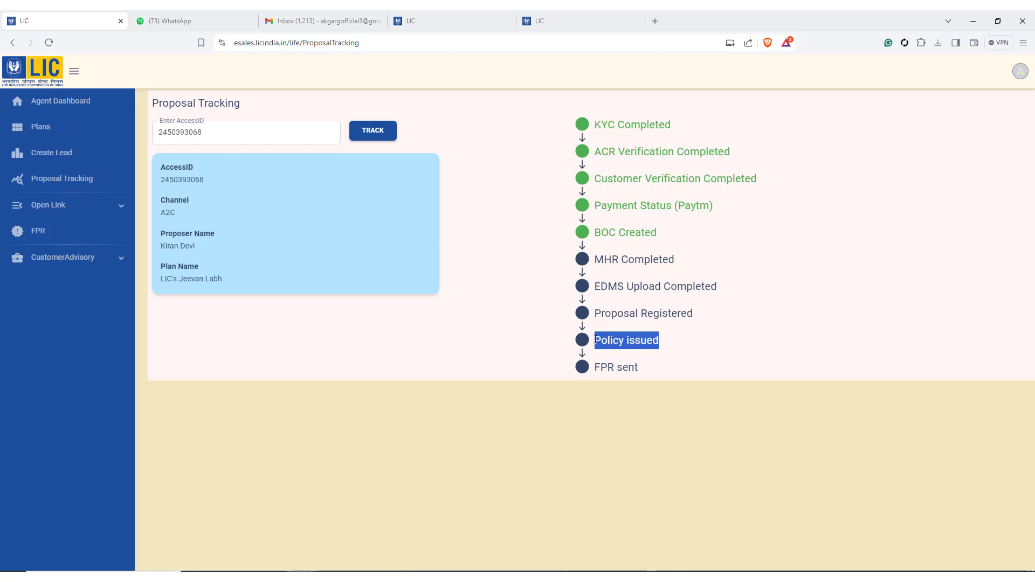
left_click(597, 344)
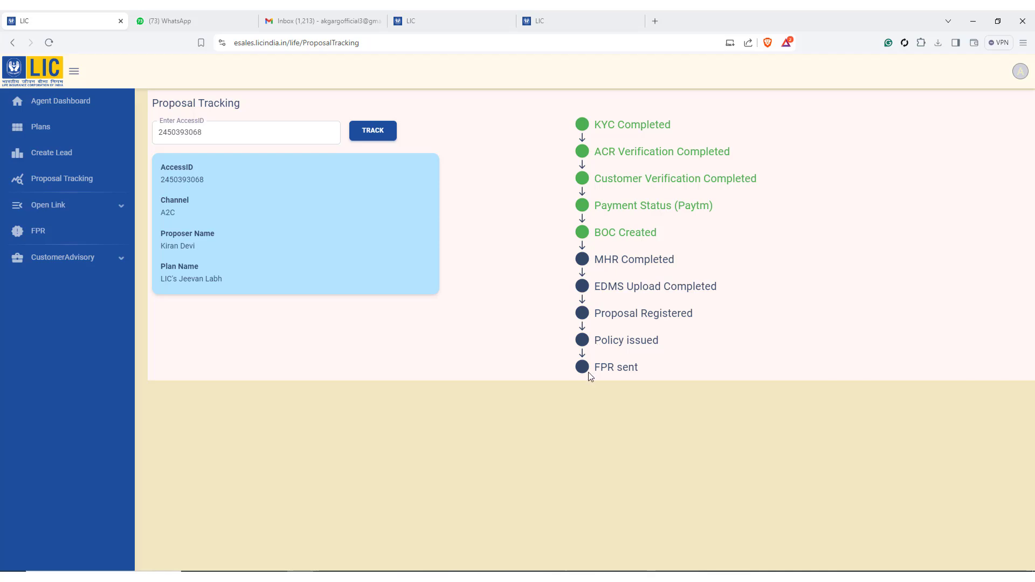
left_click_drag(594, 372, 650, 377)
left_click(650, 376)
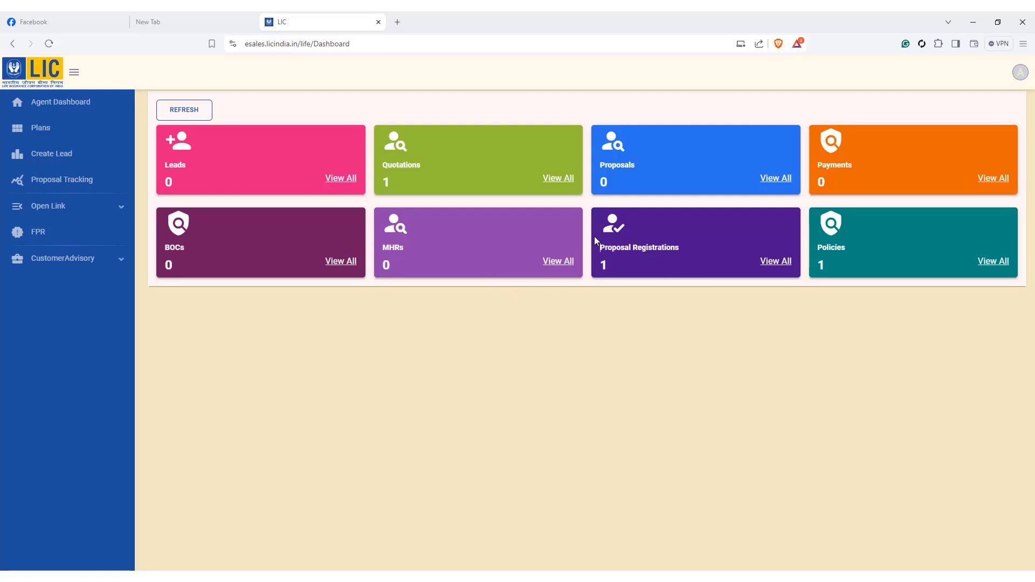
Show all proposal registrations and select the registered proposal's Access ID
left_click(785, 268)
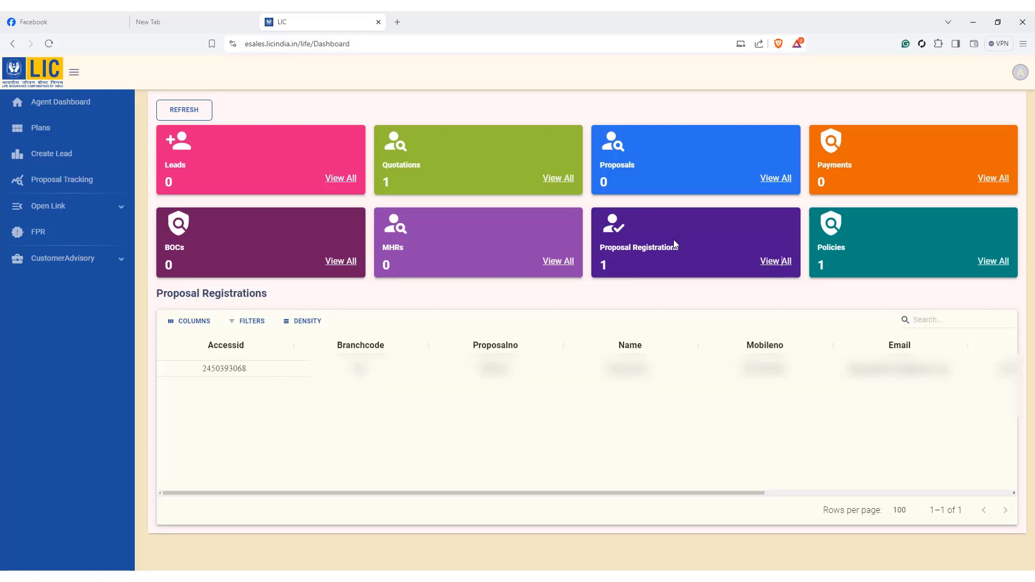
double_click(238, 367)
key("ctrl+c")
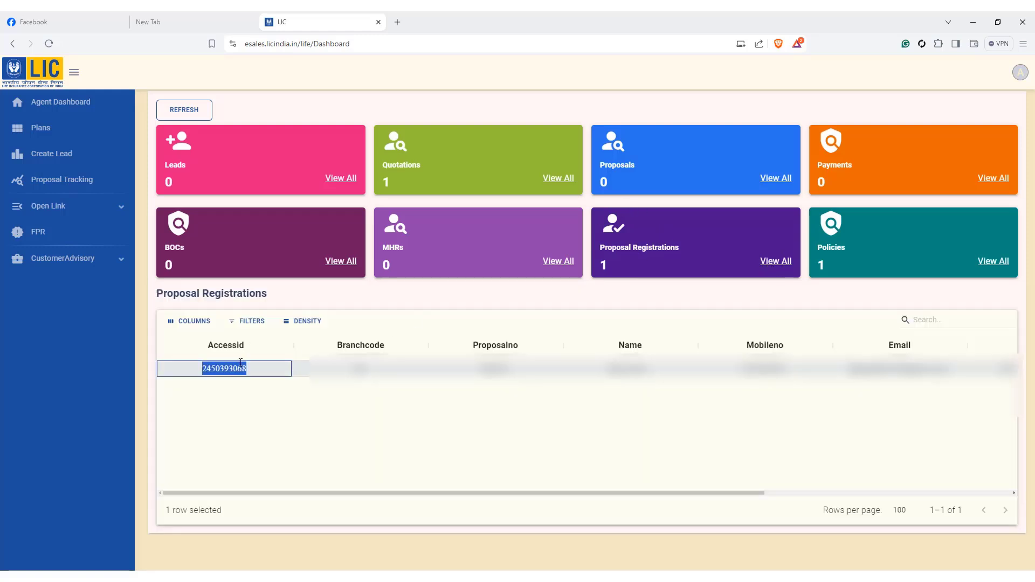
Track the proposal on Proposal Tracking using the pasted Access ID
left_click(52, 183)
left_click(230, 140)
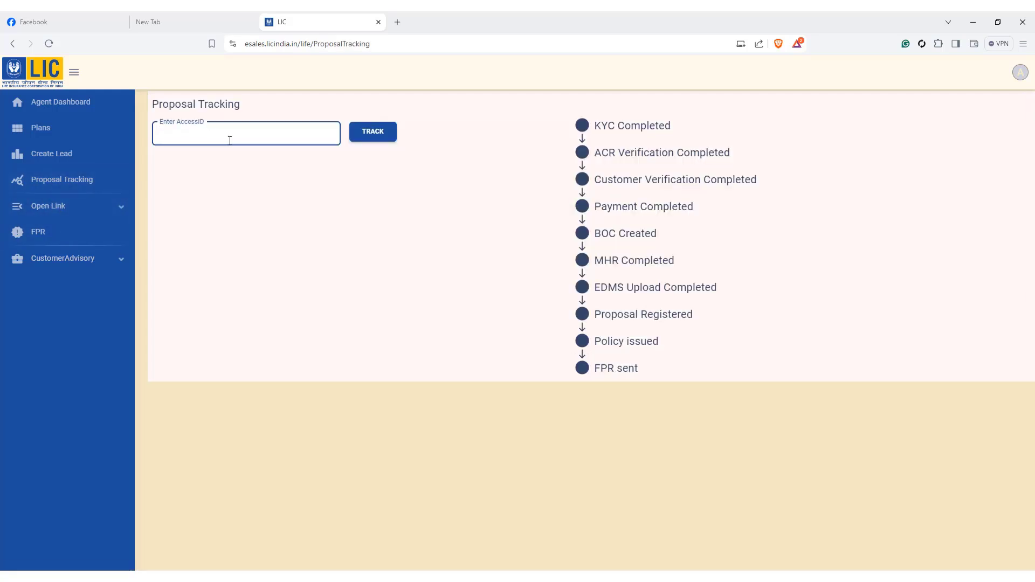
key("ctrl+v")
left_click(379, 135)
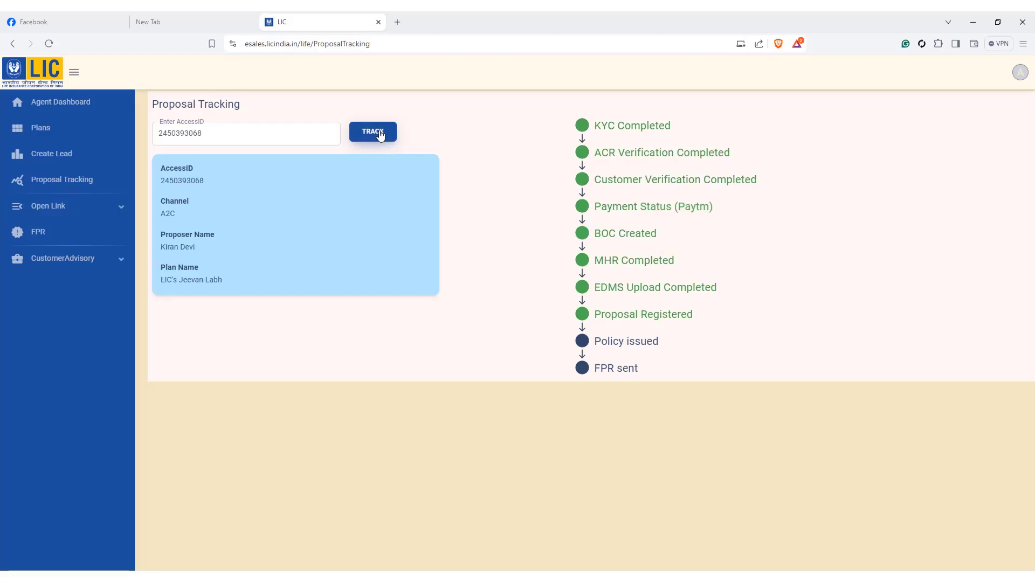
Highlight the completed MHR, EDMS Upload and Proposal Registered stages and the pending Policy issued steps
left_click_drag(597, 261, 675, 269)
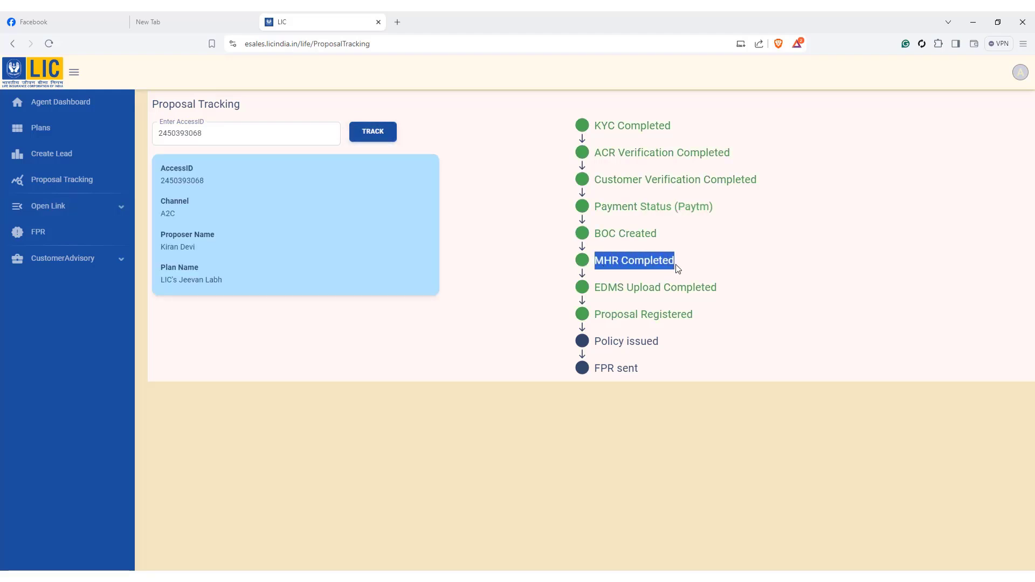
left_click(677, 269)
left_click_drag(595, 286, 718, 292)
left_click(675, 326)
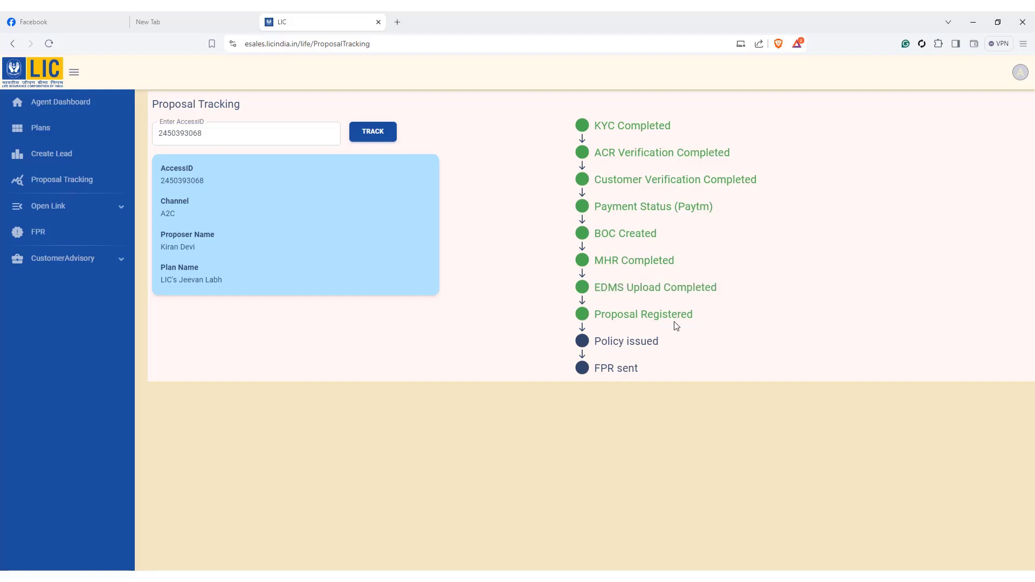
left_click_drag(596, 315, 697, 326)
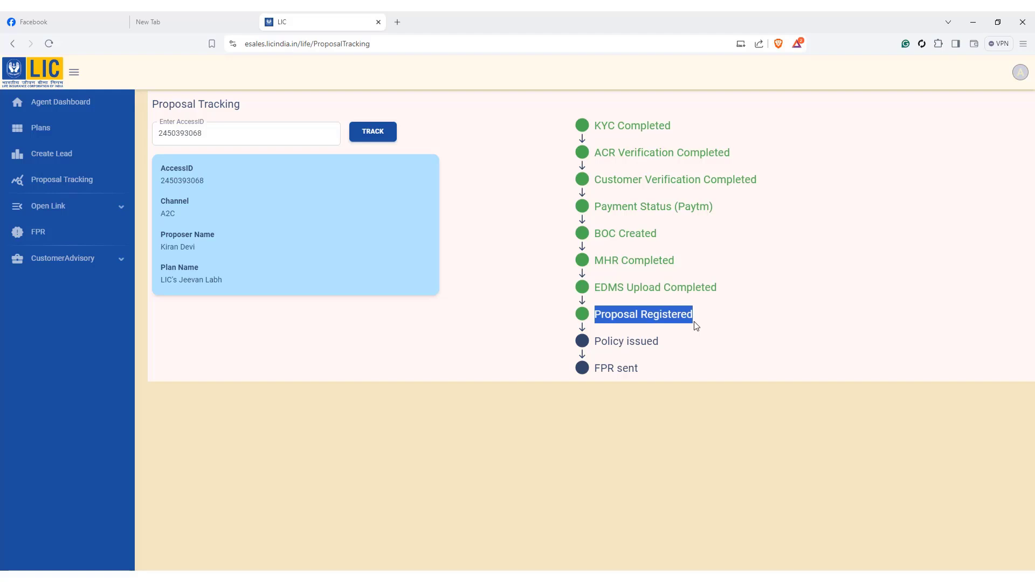
left_click(696, 325)
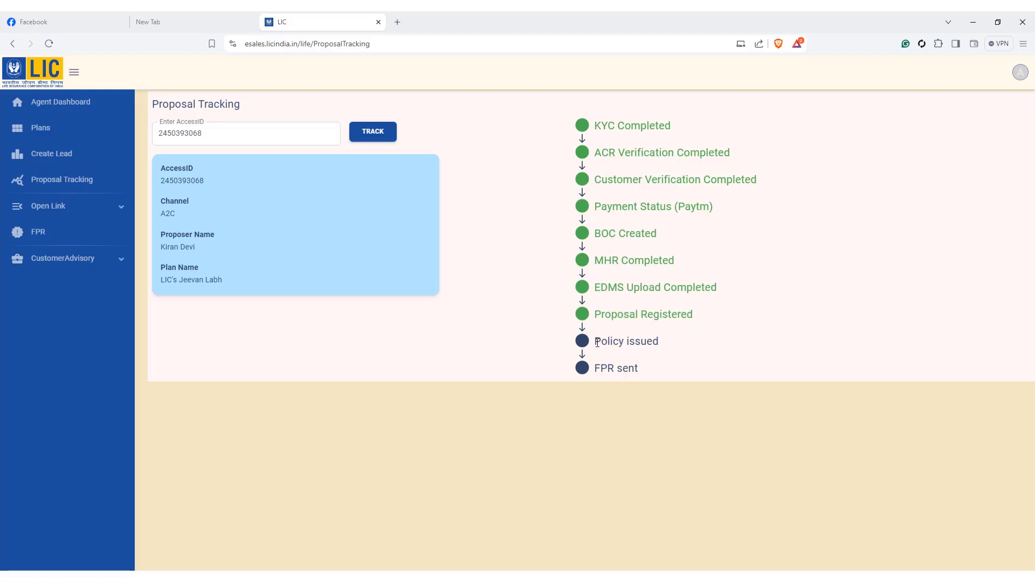
left_click_drag(597, 343, 671, 346)
left_click(640, 364)
left_click_drag(597, 342, 596, 374)
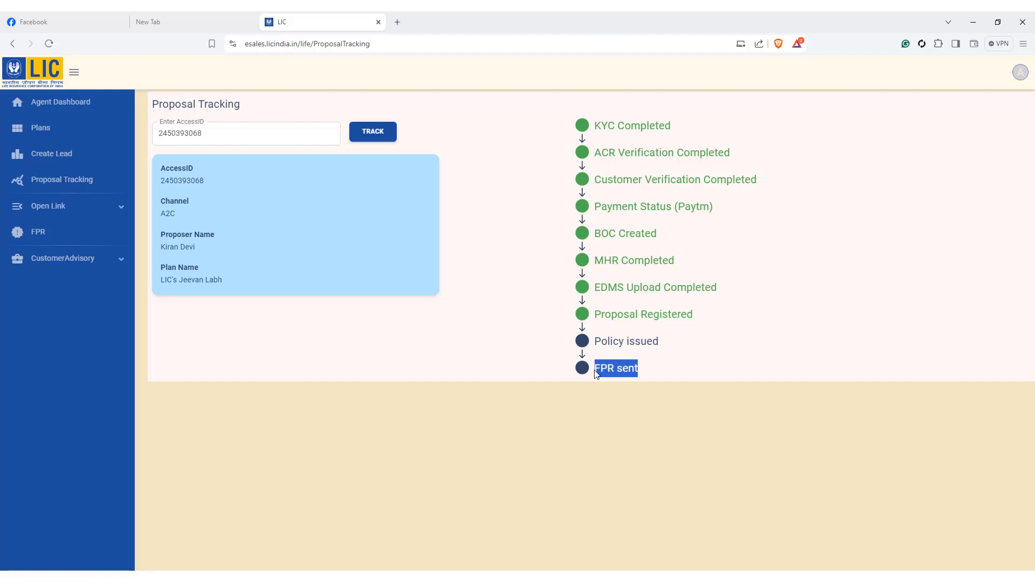